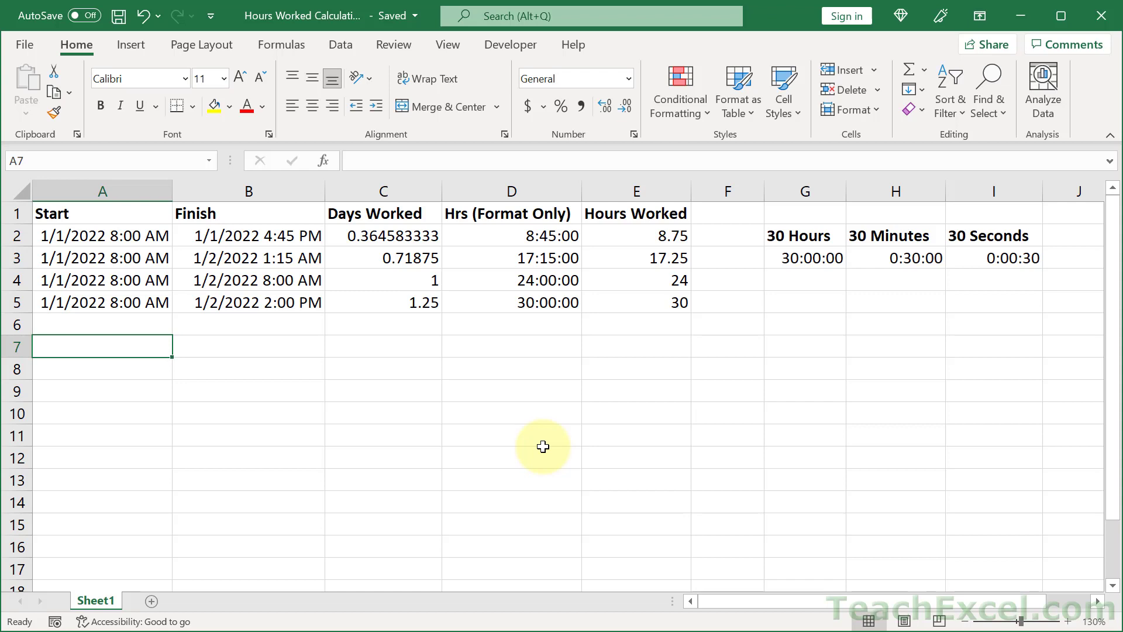
# Step: Review the existing Start and Finish date-times in the table, from row 2 to the last rows
pyautogui.press('Up')
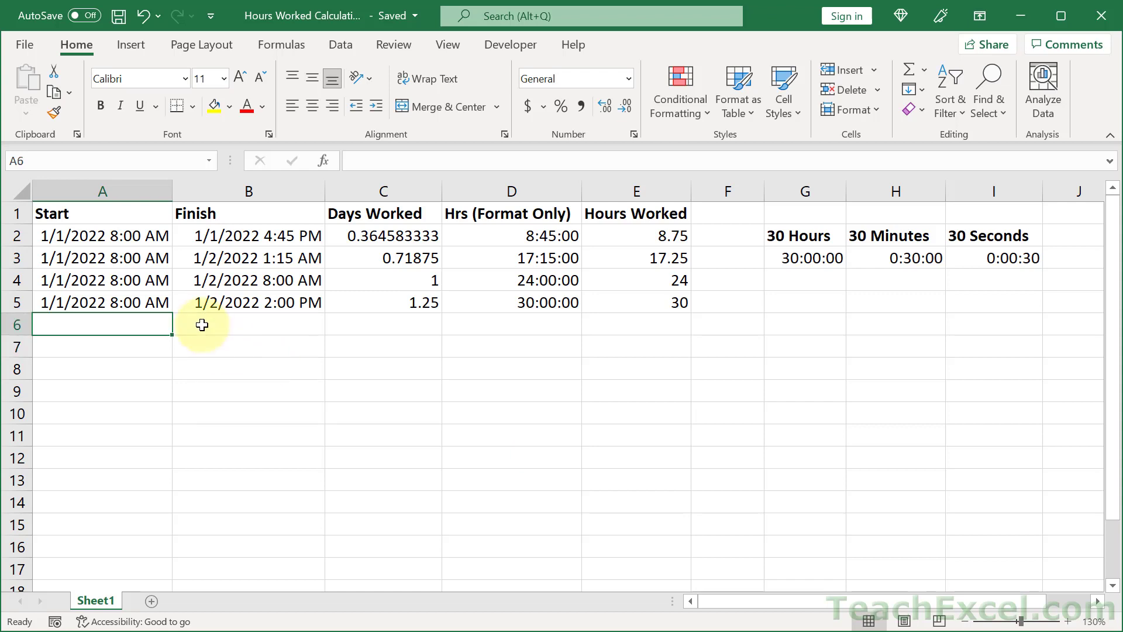
pyautogui.click(108, 186)
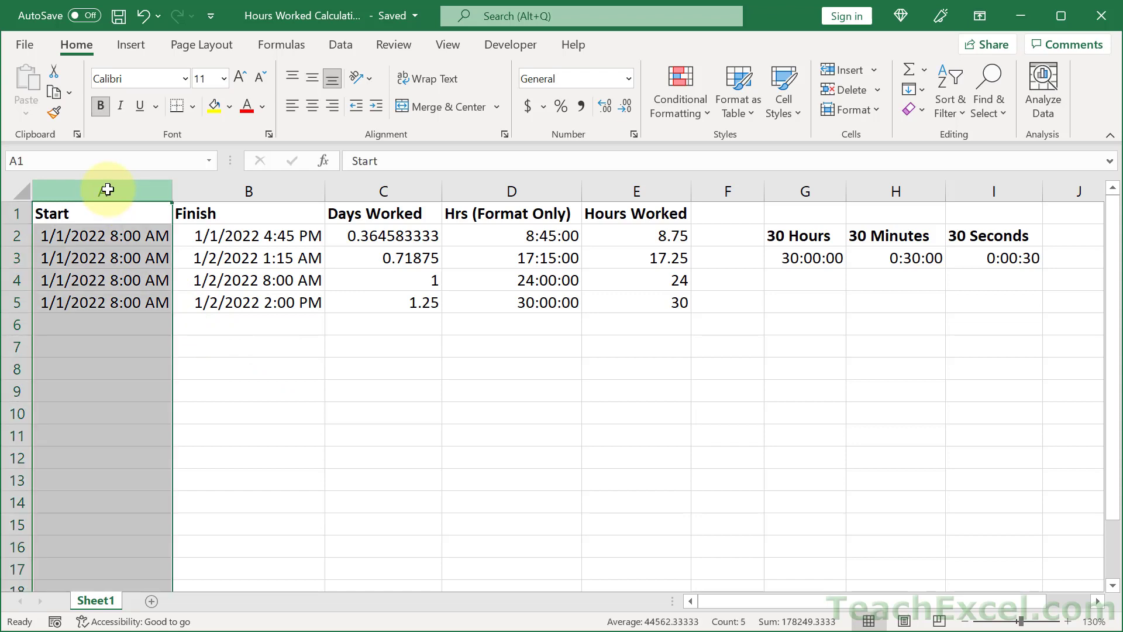
pyautogui.click(242, 192)
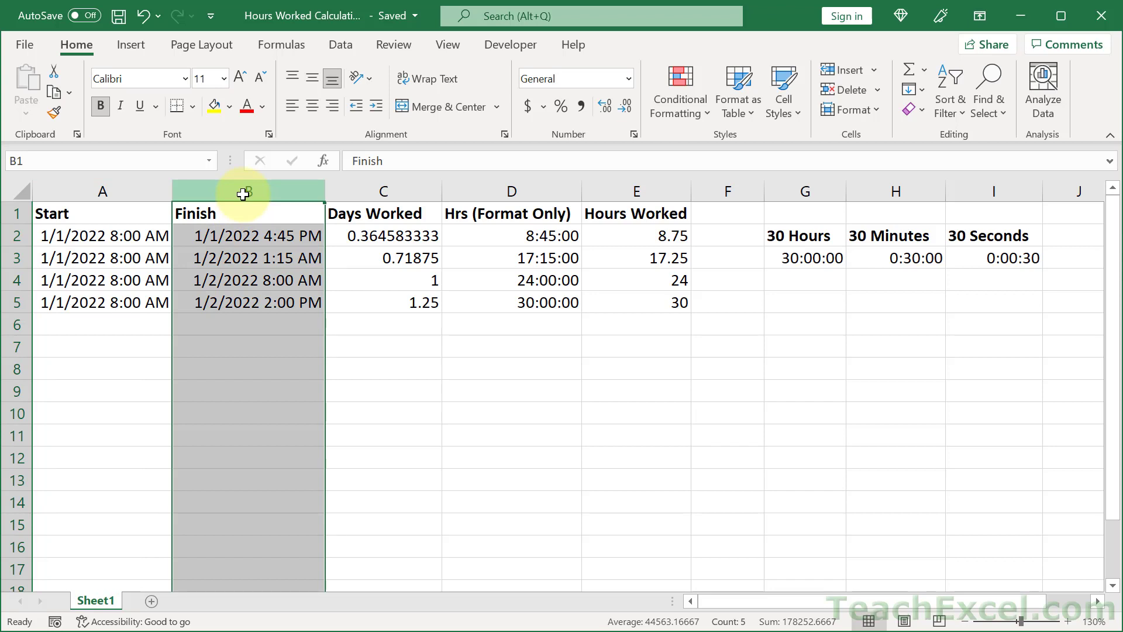
pyautogui.click(98, 234)
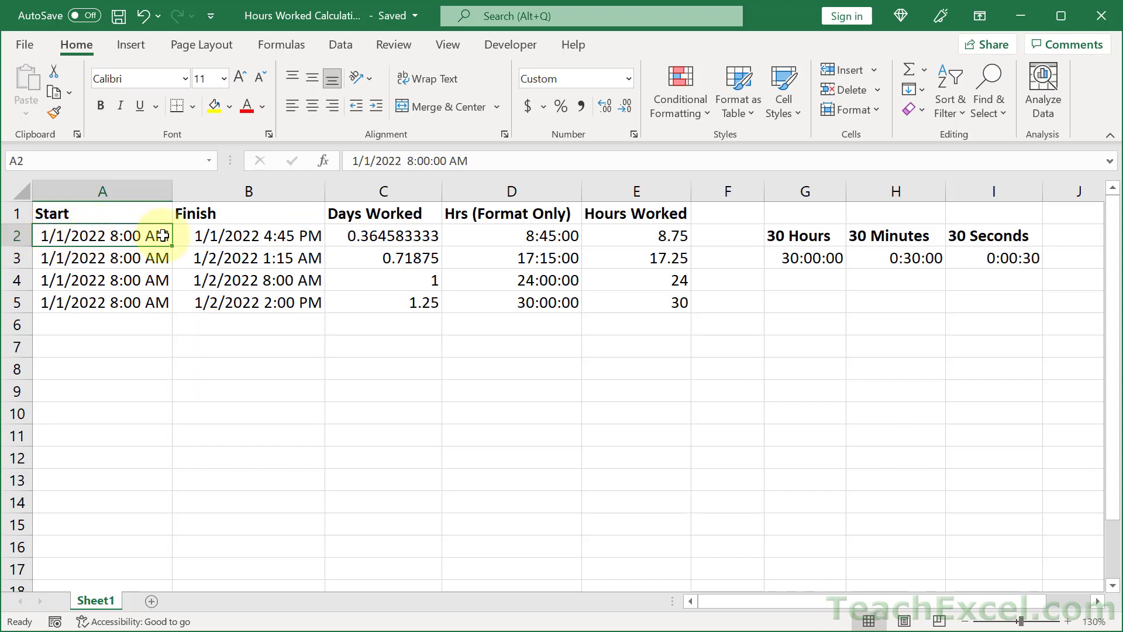
pyautogui.click(200, 233)
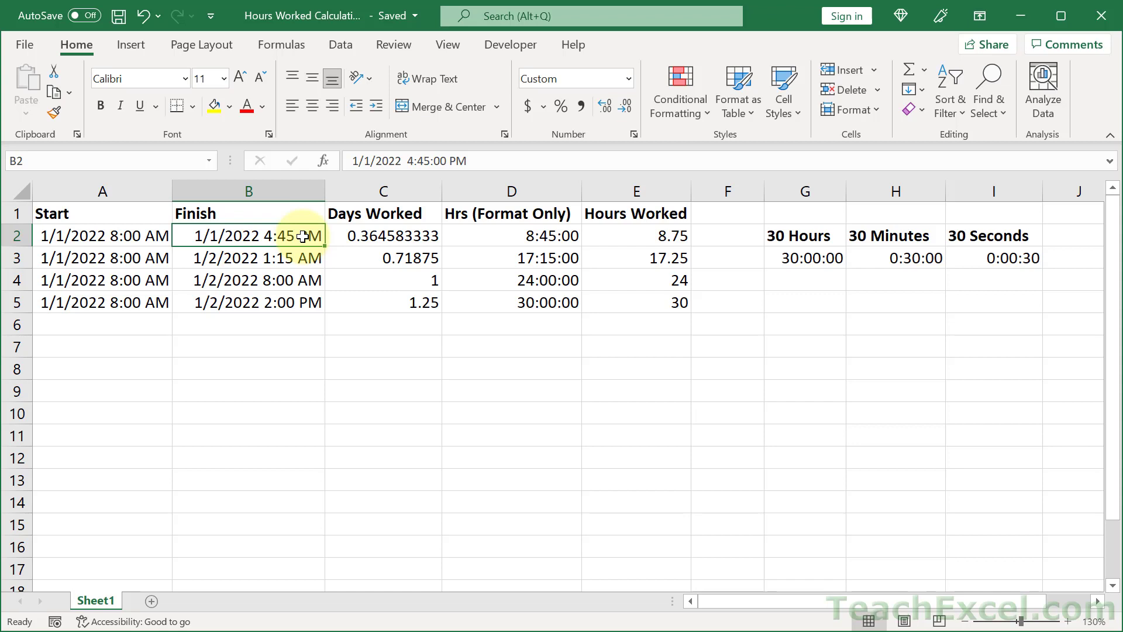
pyautogui.moveTo(126, 302); pyautogui.dragTo(527, 301)
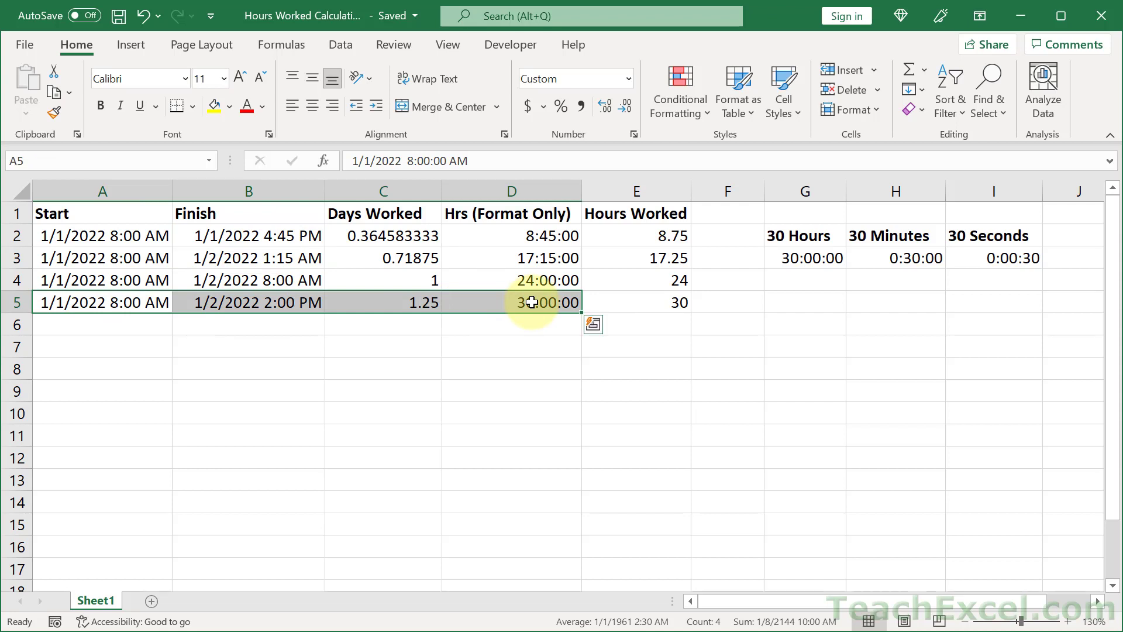
# Step: Enter the start date-time 1/1/2022 8:00 AM in A7
pyautogui.click(91, 347)
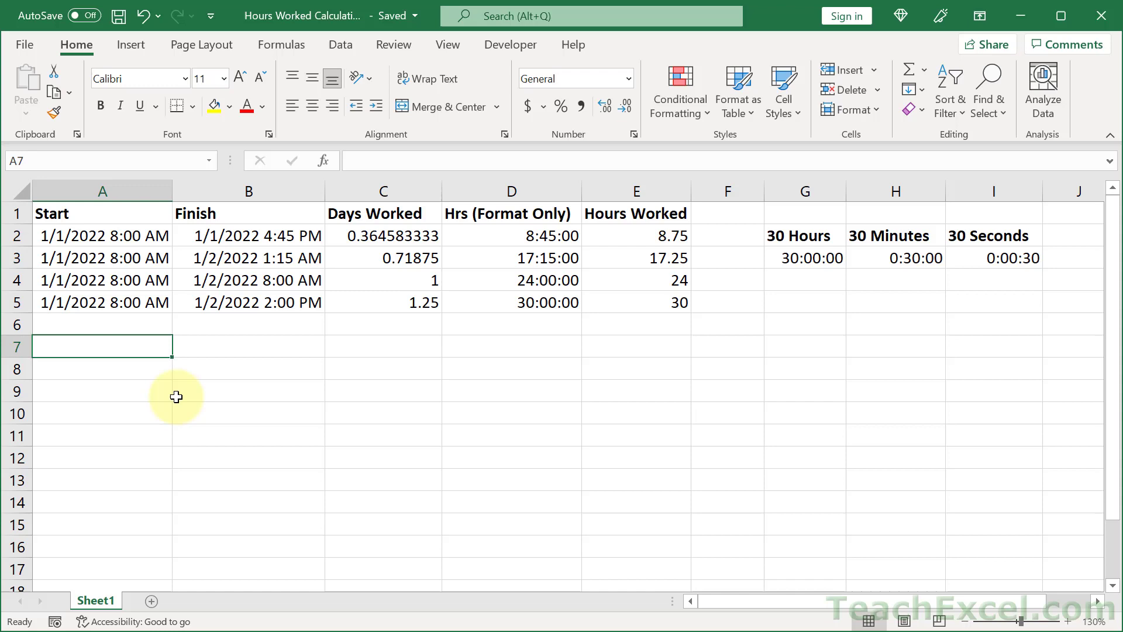
pyautogui.write('1/')
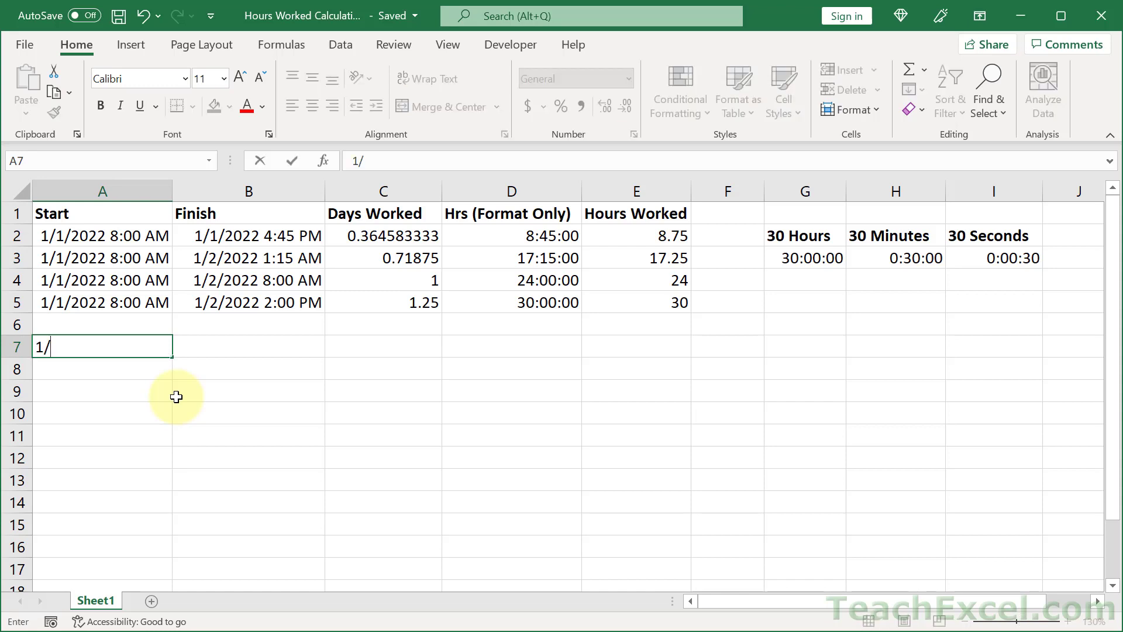
pyautogui.write('1/2022 8:00')
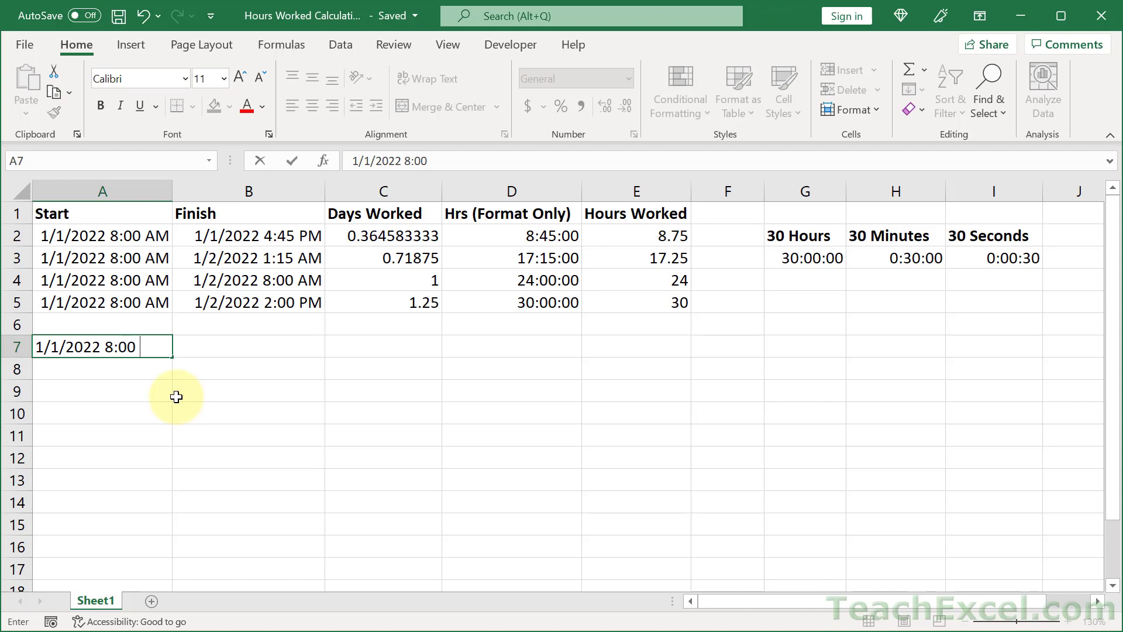
pyautogui.write(' AM')
pyautogui.press('Return')
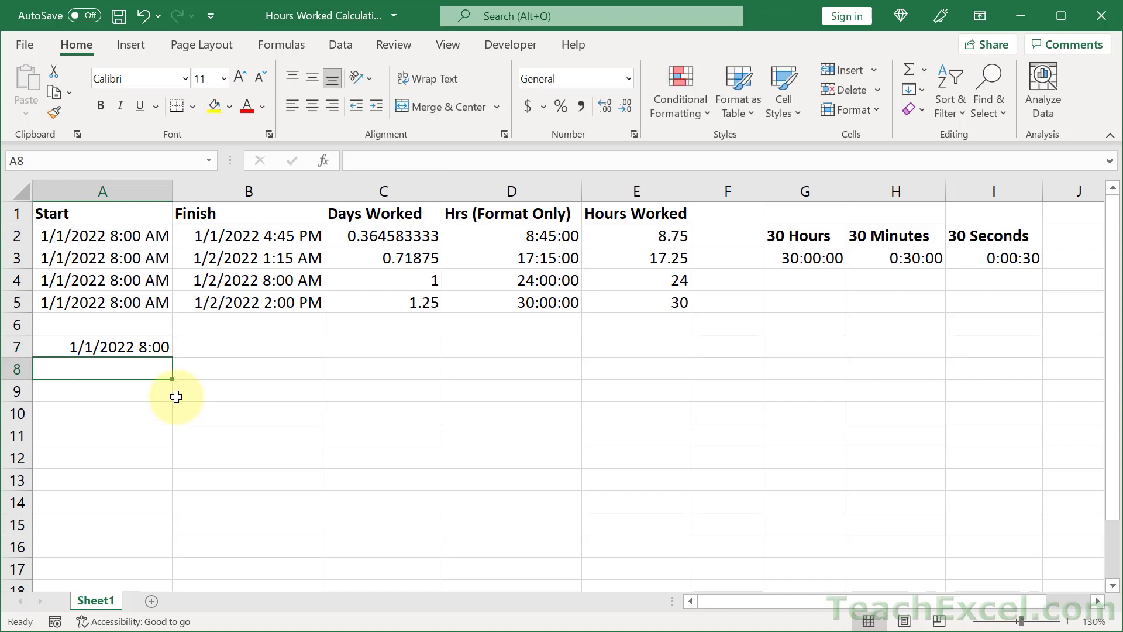
pyautogui.click(144, 343)
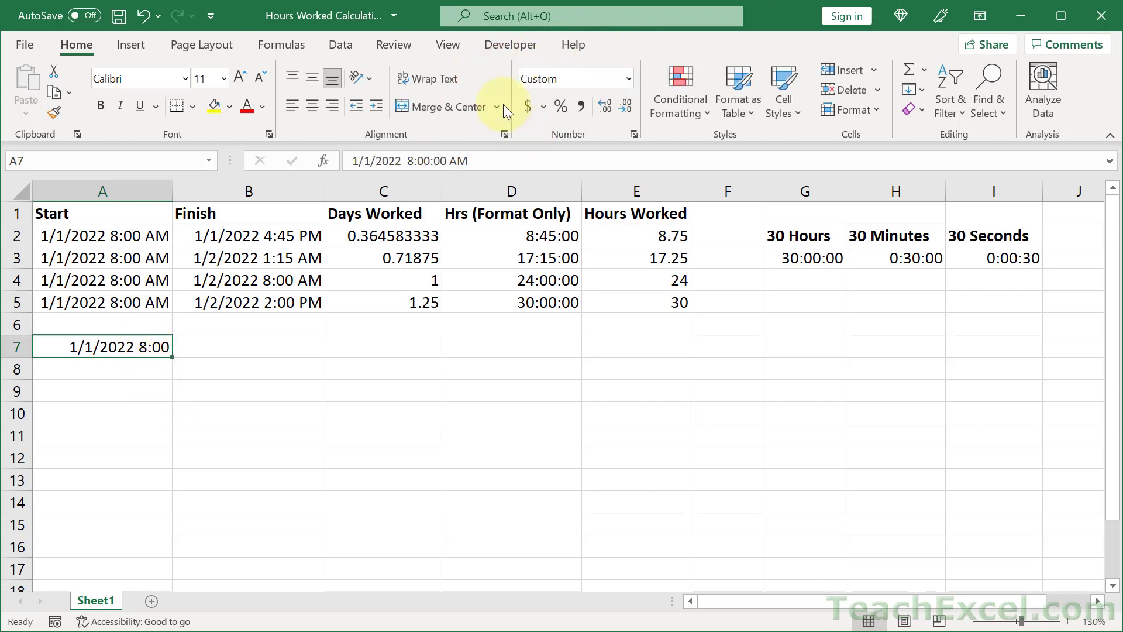
pyautogui.rightClick(138, 347)
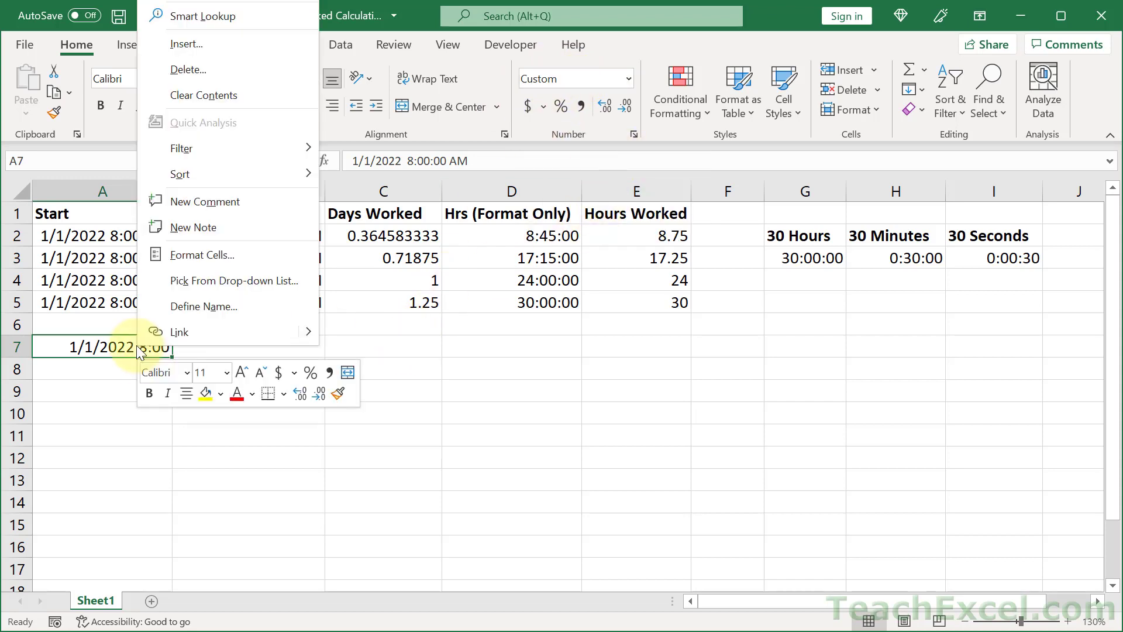
pyautogui.click(205, 255)
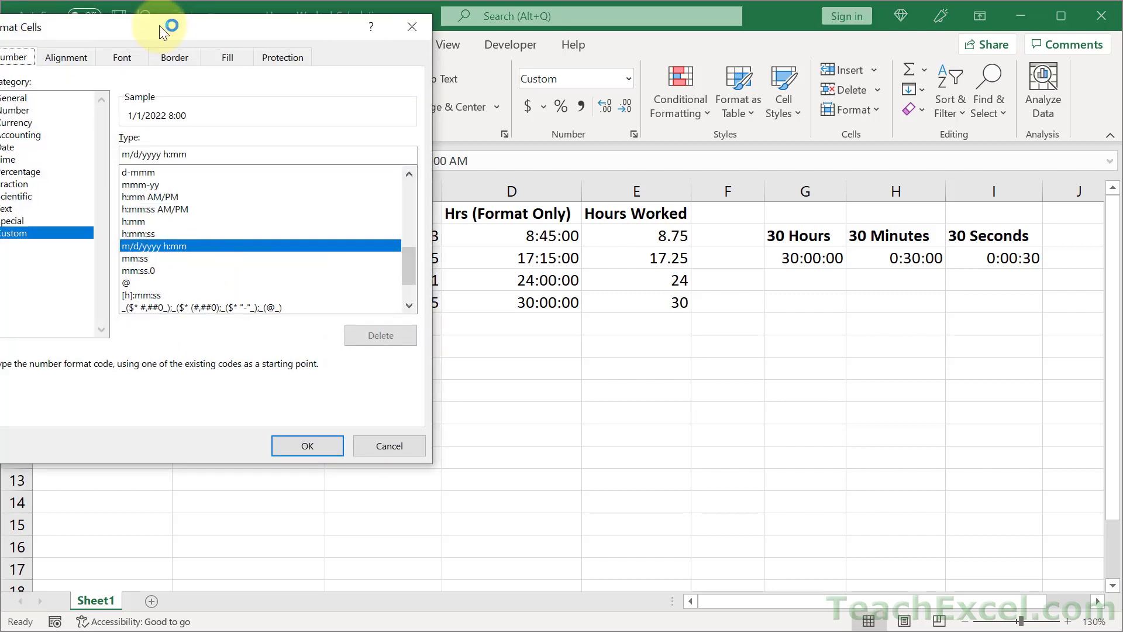
pyautogui.moveTo(159, 26); pyautogui.dragTo(344, 46)
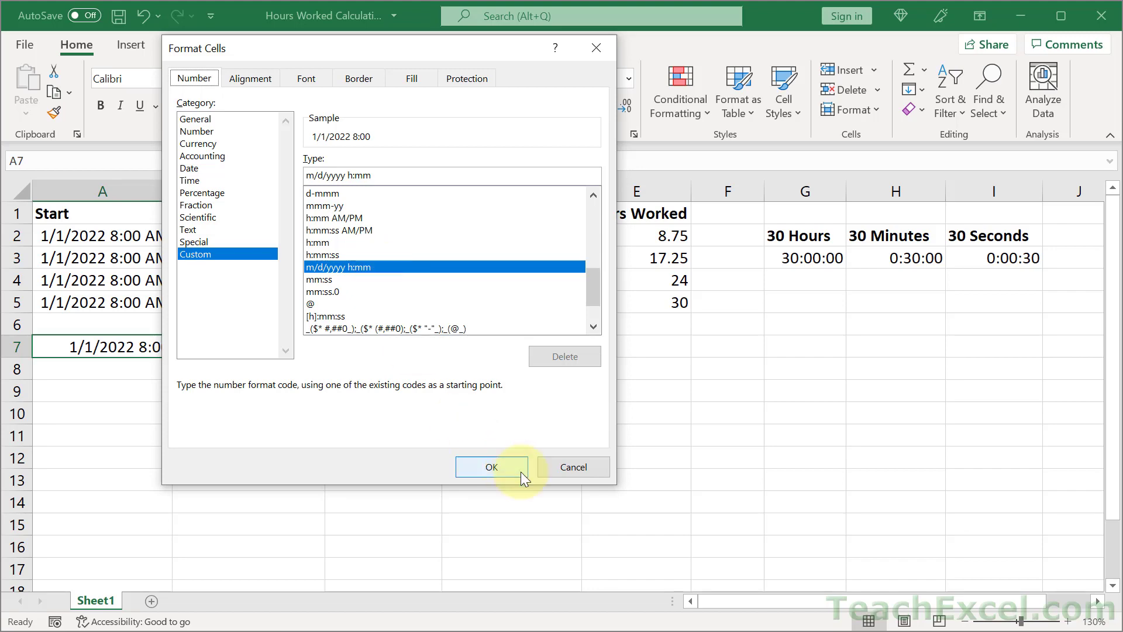
pyautogui.click(570, 468)
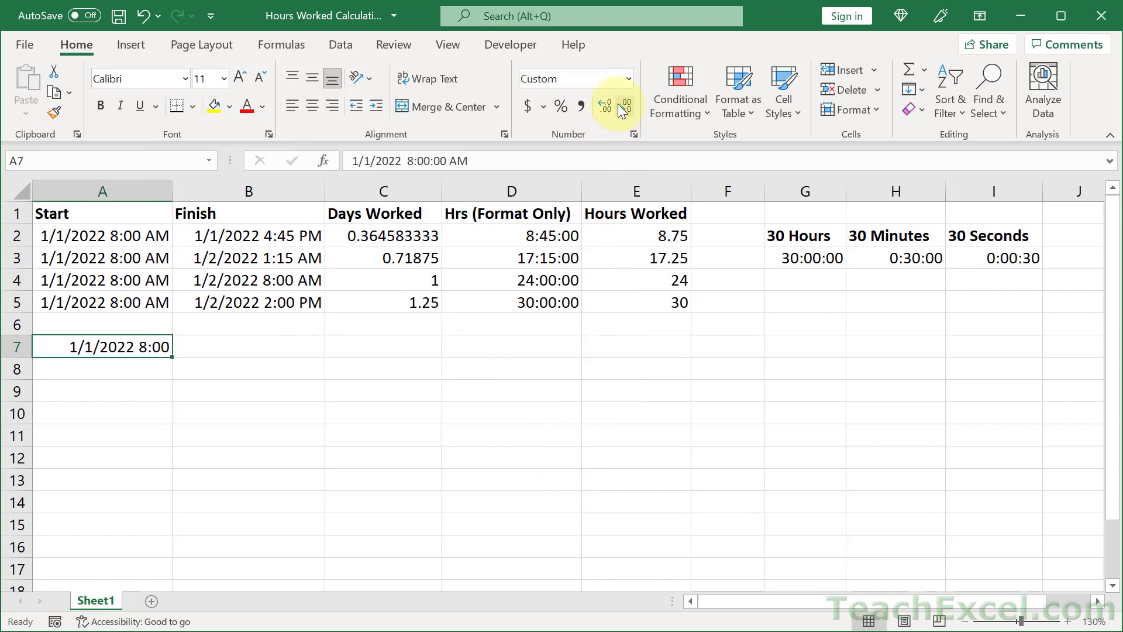
pyautogui.click(628, 79)
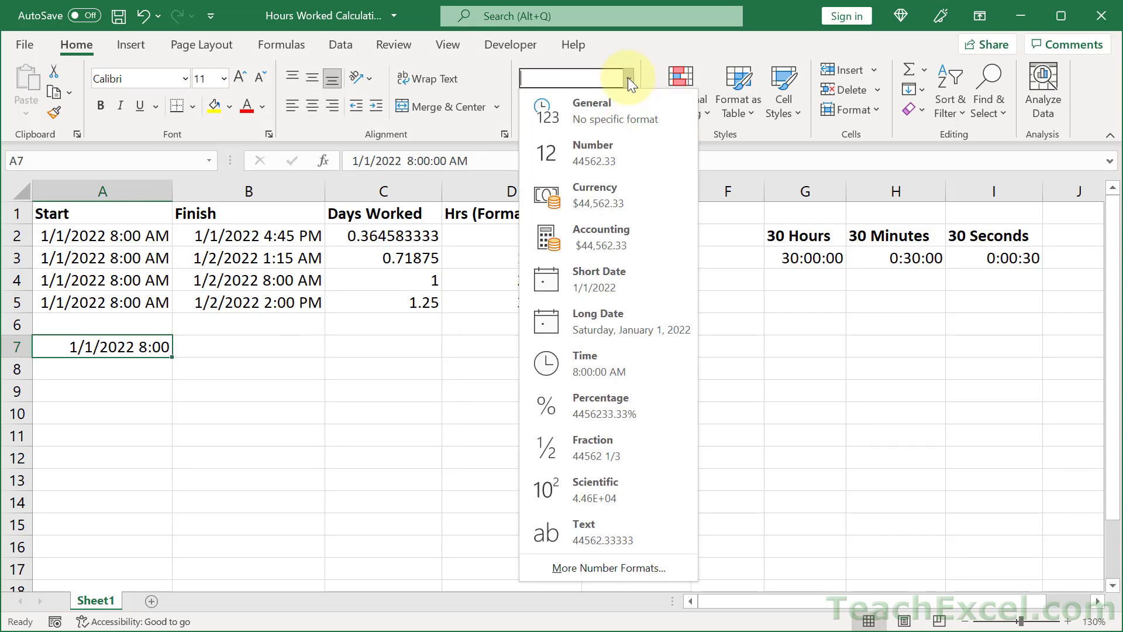
pyautogui.click(591, 107)
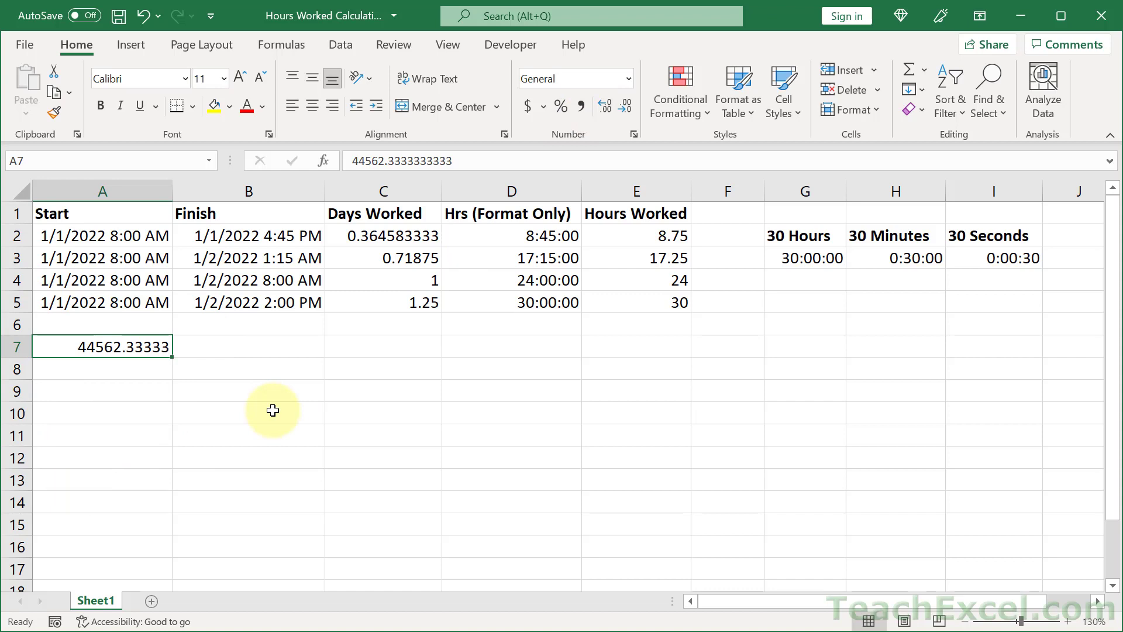
pyautogui.hotkey('ctrl', 'z')
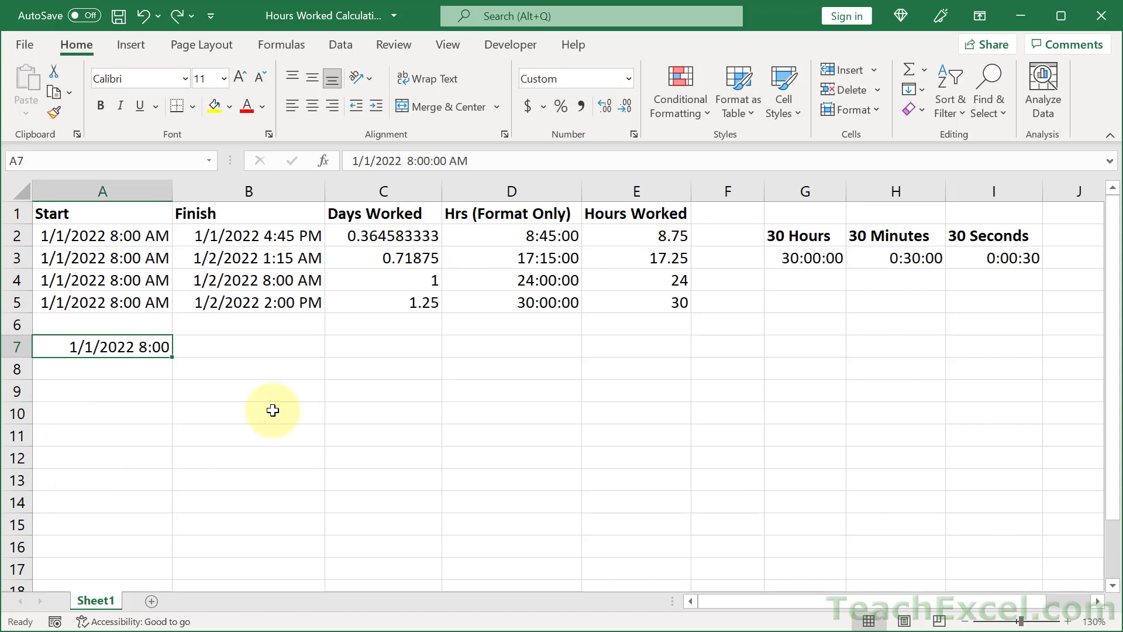
# Step: Enter the finish date-time 1/1/2022 5:15 PM in B7
pyautogui.click(232, 352)
pyautogui.write('1/1')
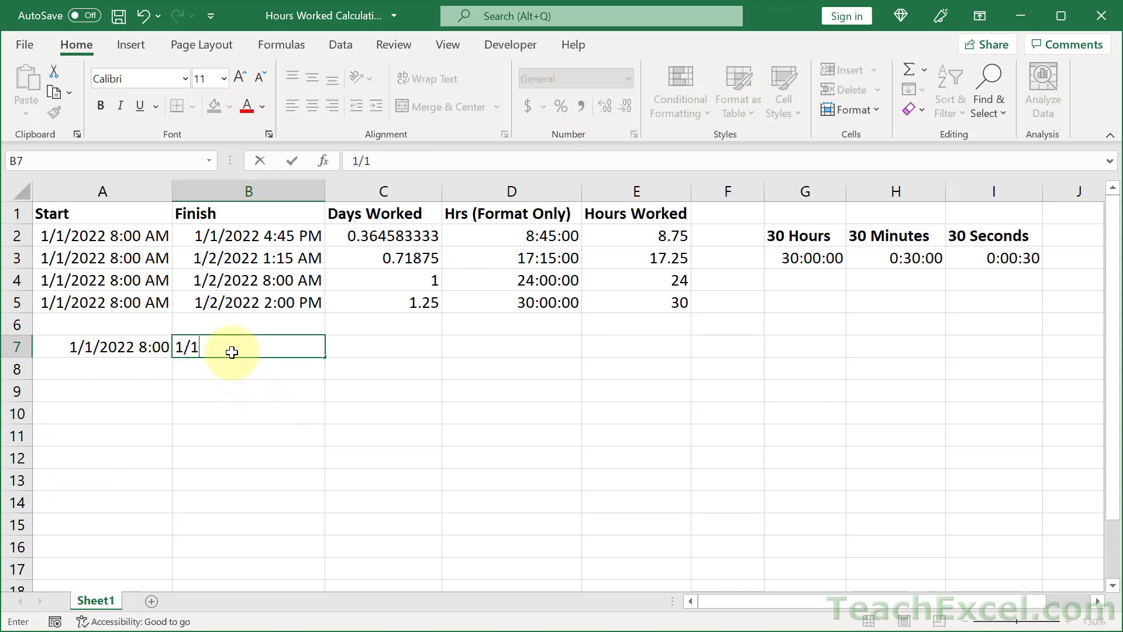
pyautogui.write('/2022 5:')
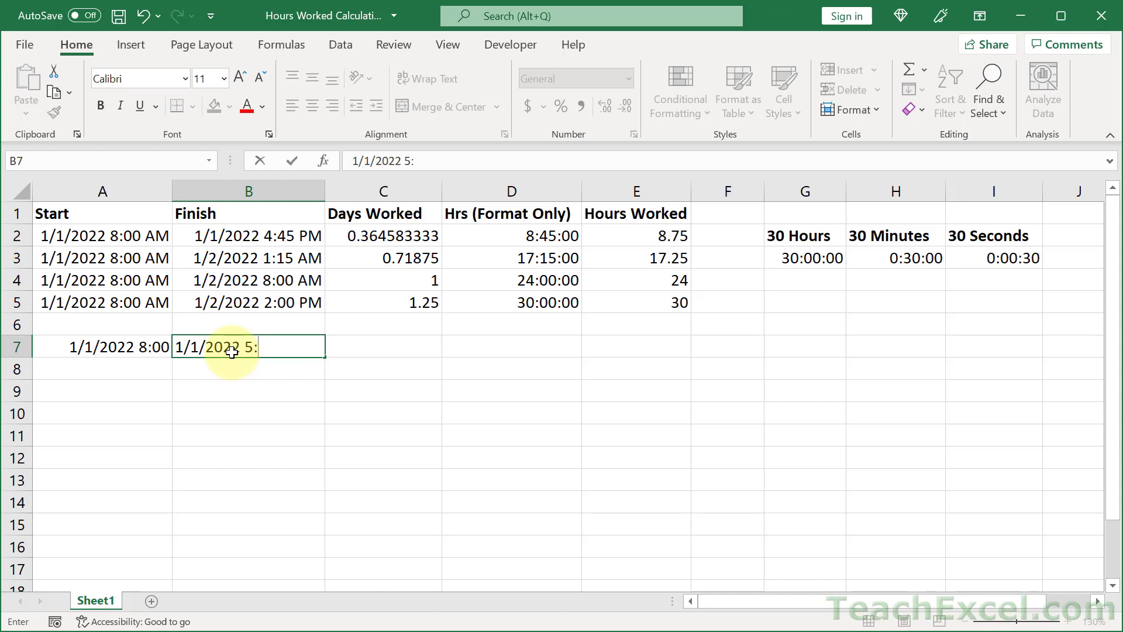
pyautogui.write('15 PM')
pyautogui.press('Return')
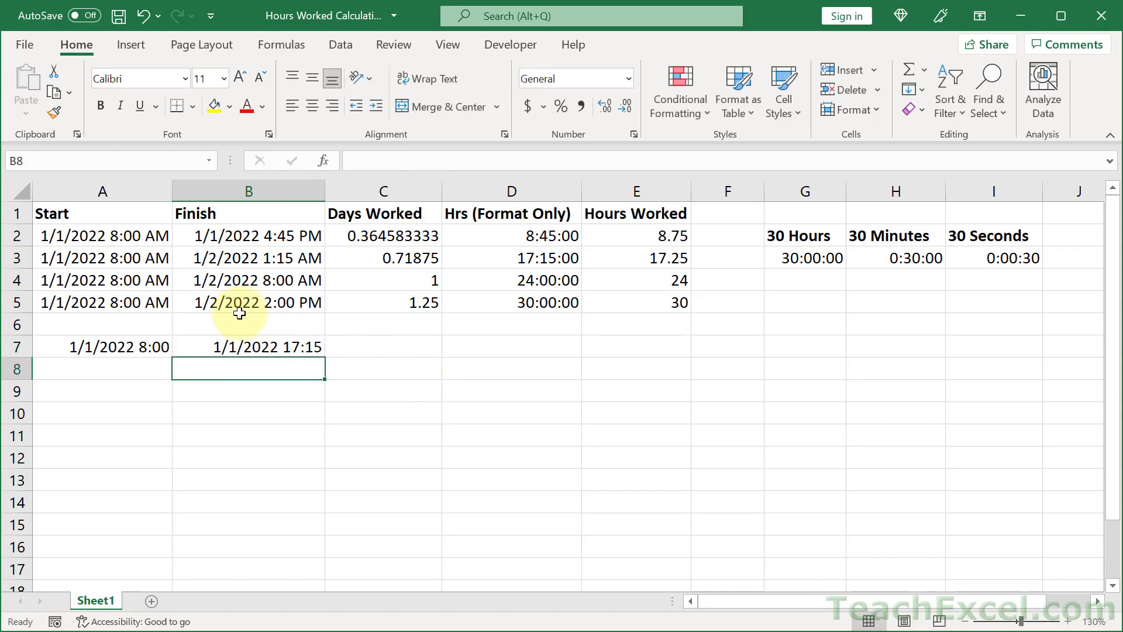
pyautogui.click(157, 346)
pyautogui.click(255, 351)
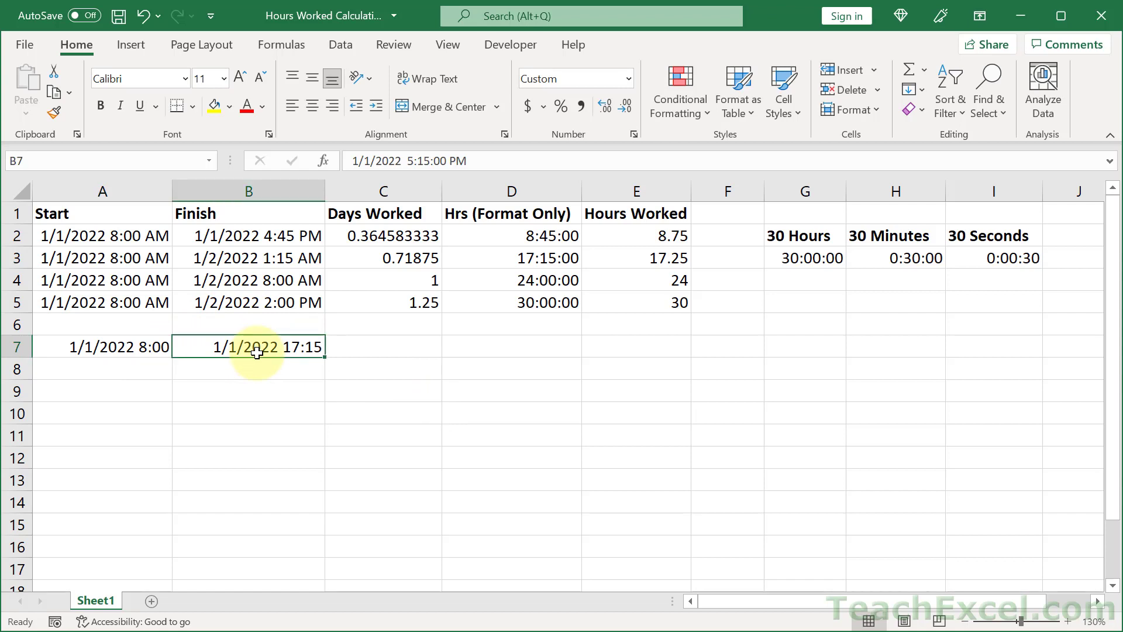
# Step: Enter =B7-A7 in C7 to get 0.385416667 days worked
pyautogui.click(364, 349)
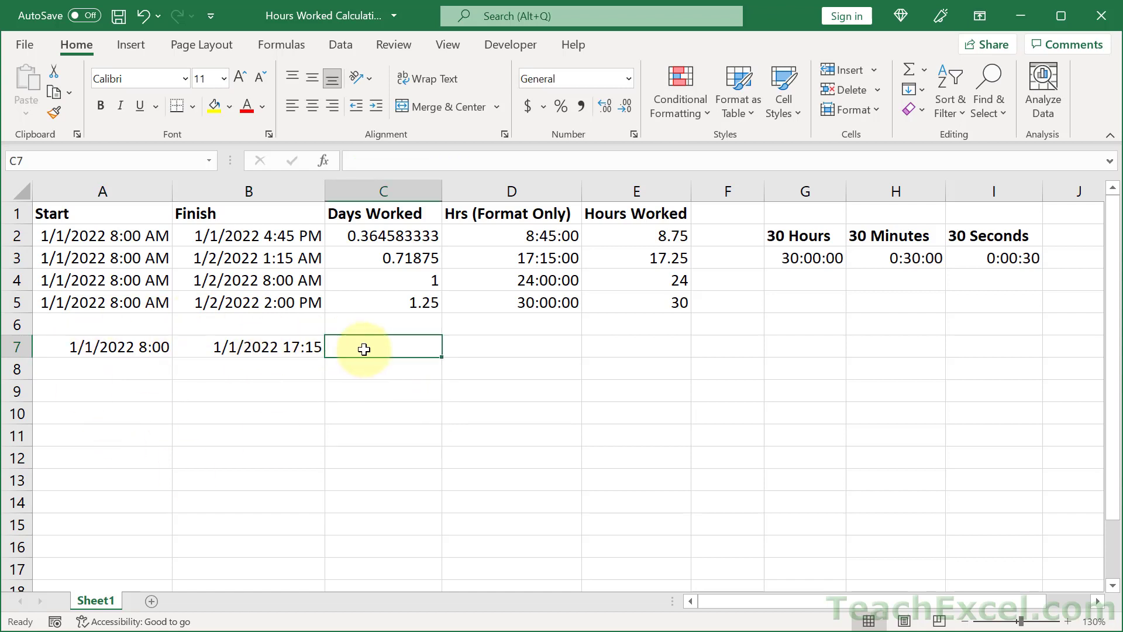
pyautogui.write('=')
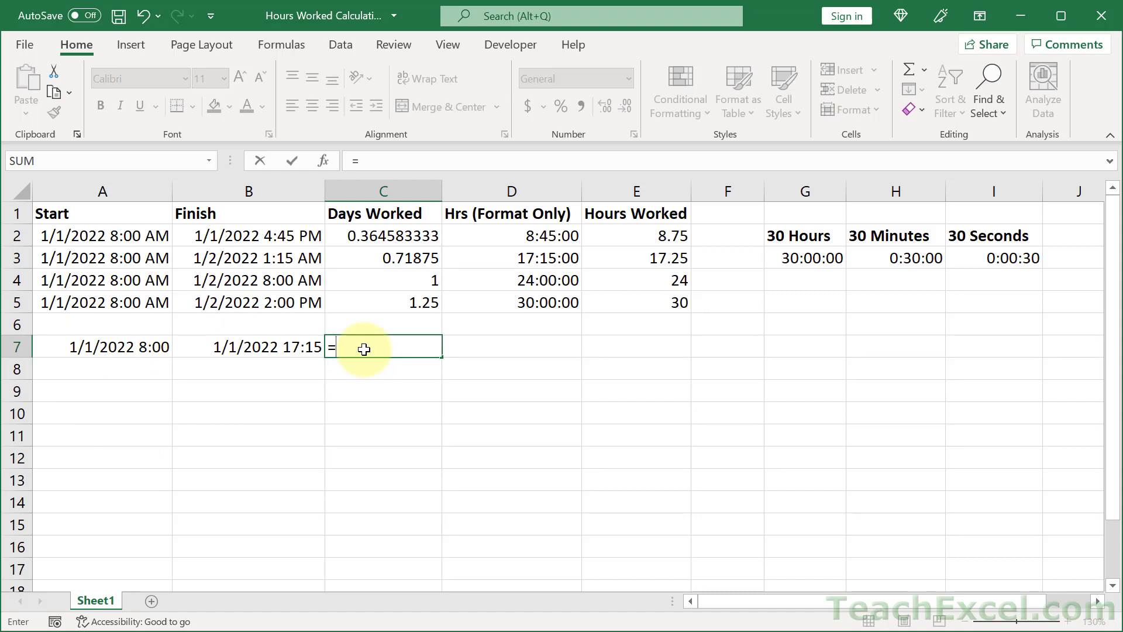
pyautogui.click(254, 347)
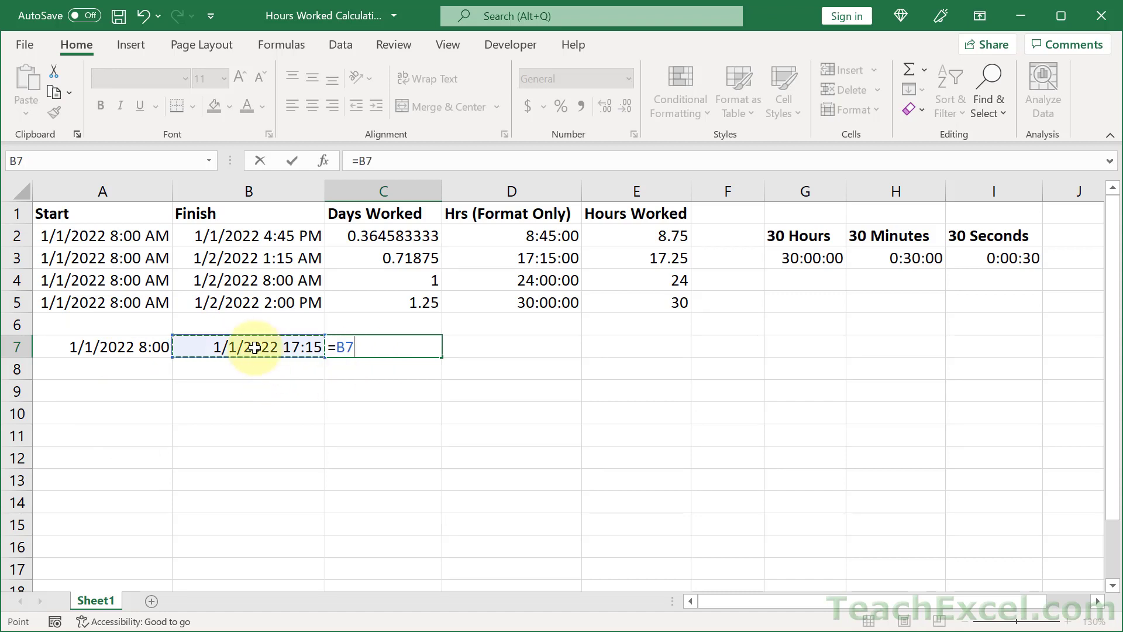
pyautogui.write('-')
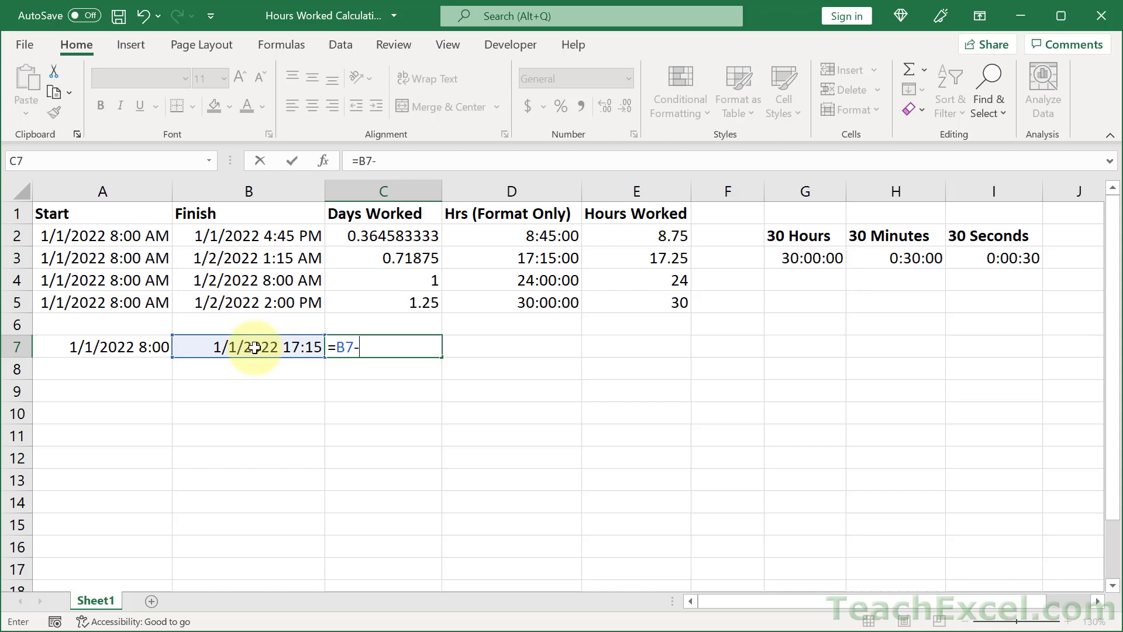
pyautogui.click(137, 349)
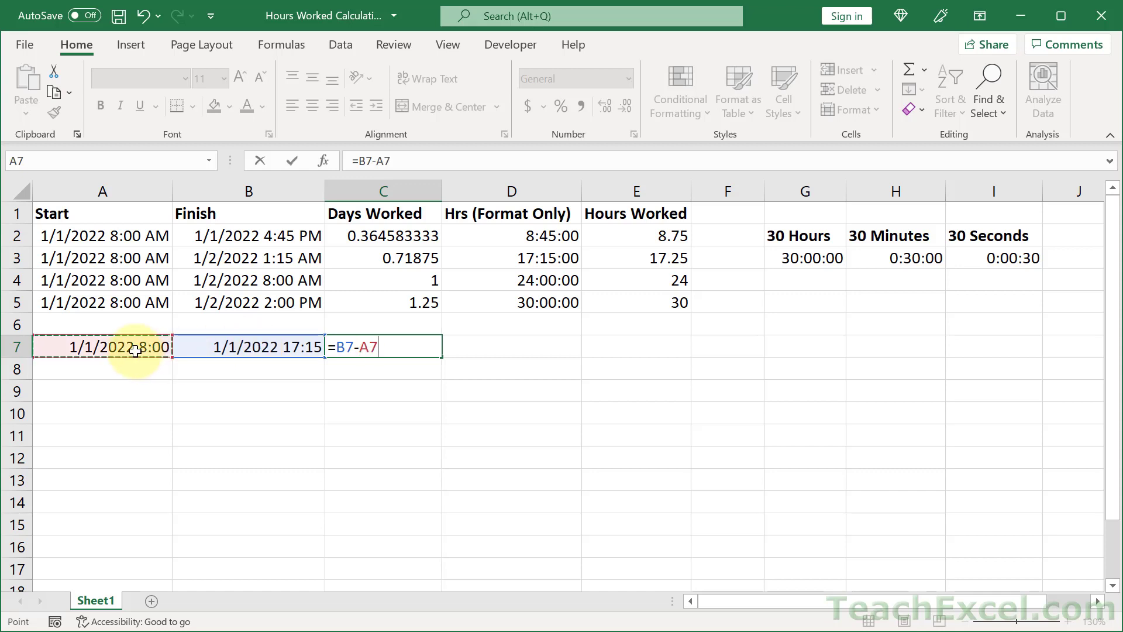
pyautogui.press('Return')
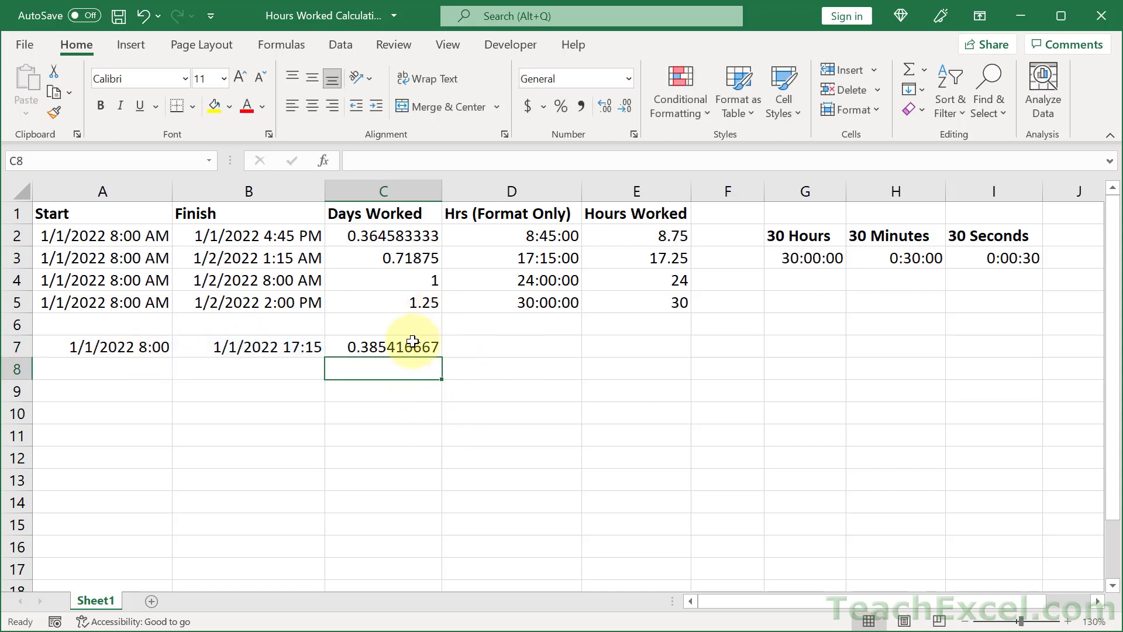
pyautogui.click(413, 341)
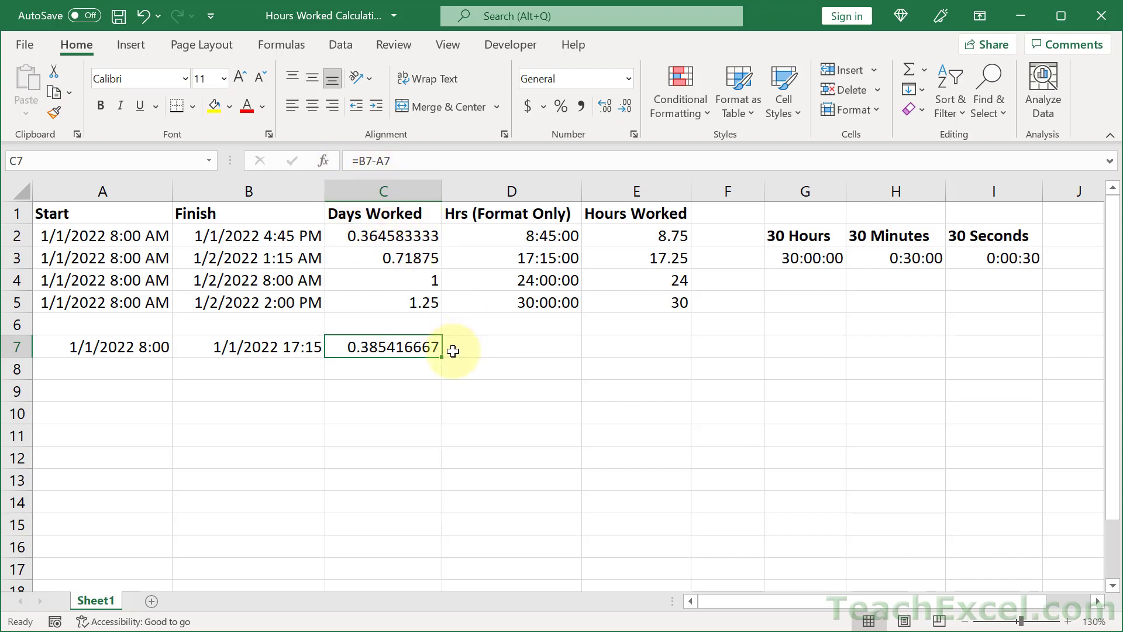
# Step: Paste C7's =B7-A7 formula into D7
pyautogui.doubleClick(401, 350)
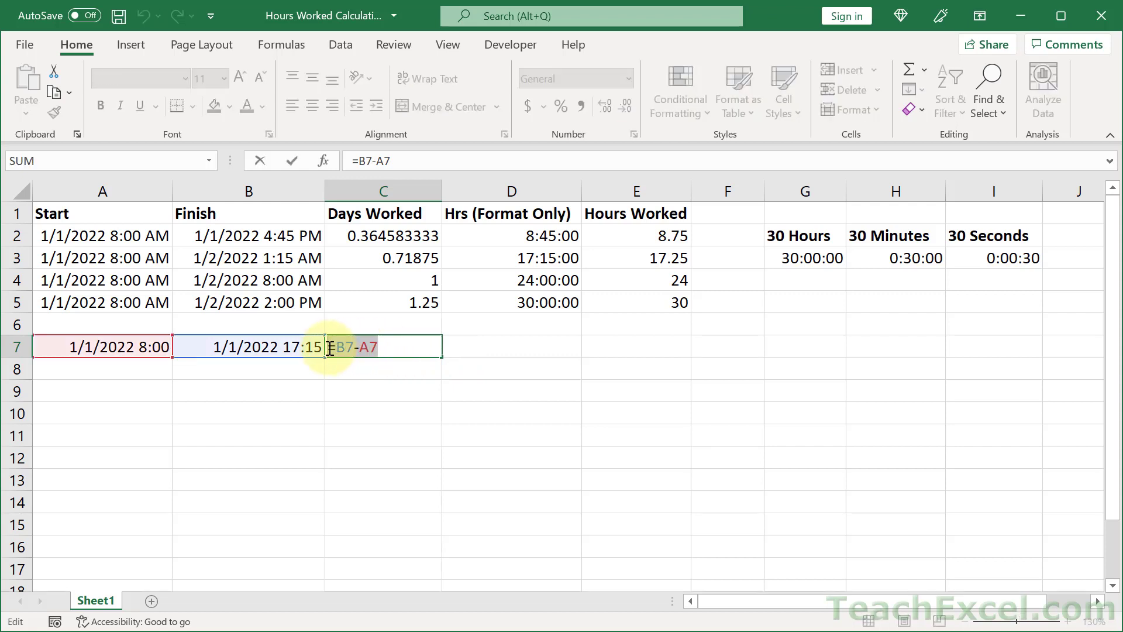
pyautogui.press('Escape')
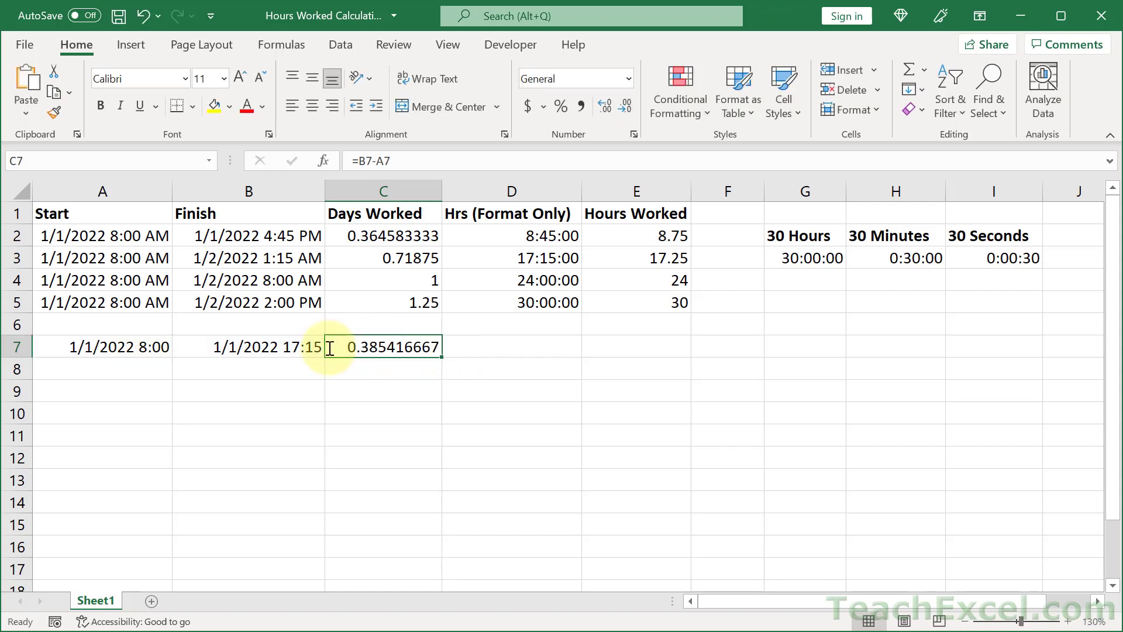
pyautogui.doubleClick(520, 346)
pyautogui.write('=B7-A7')
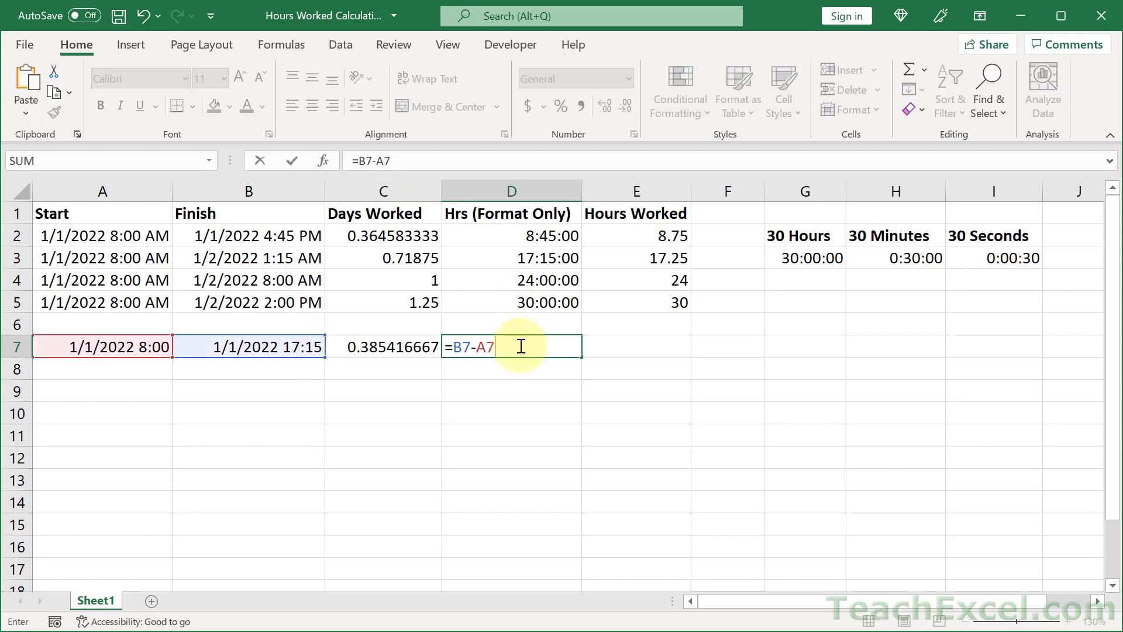
pyautogui.press('Return')
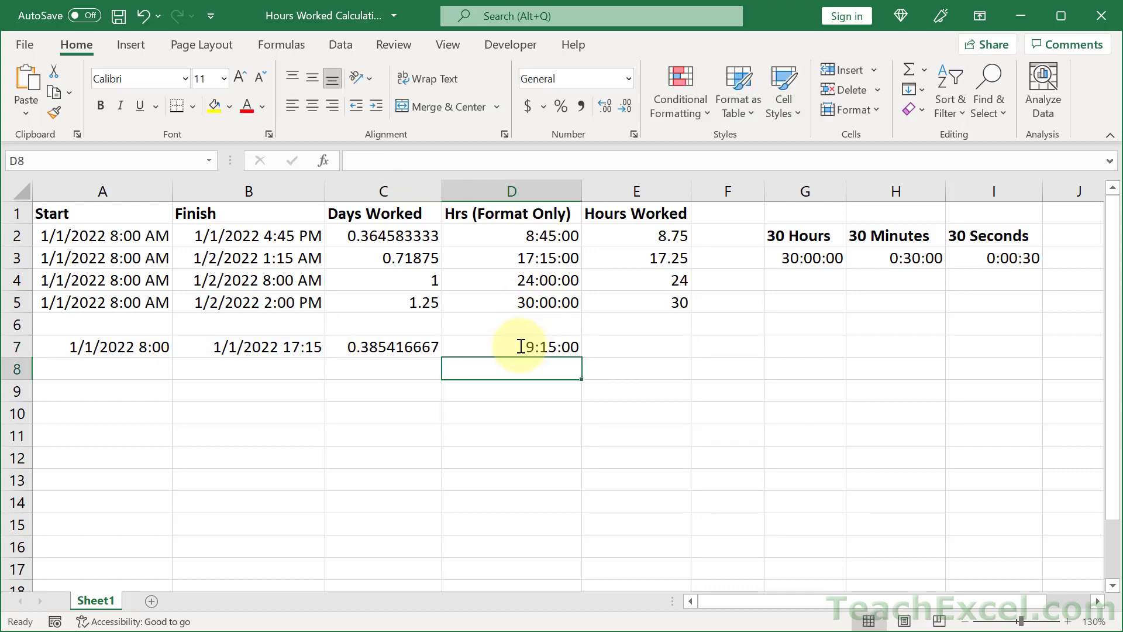
pyautogui.click(553, 345)
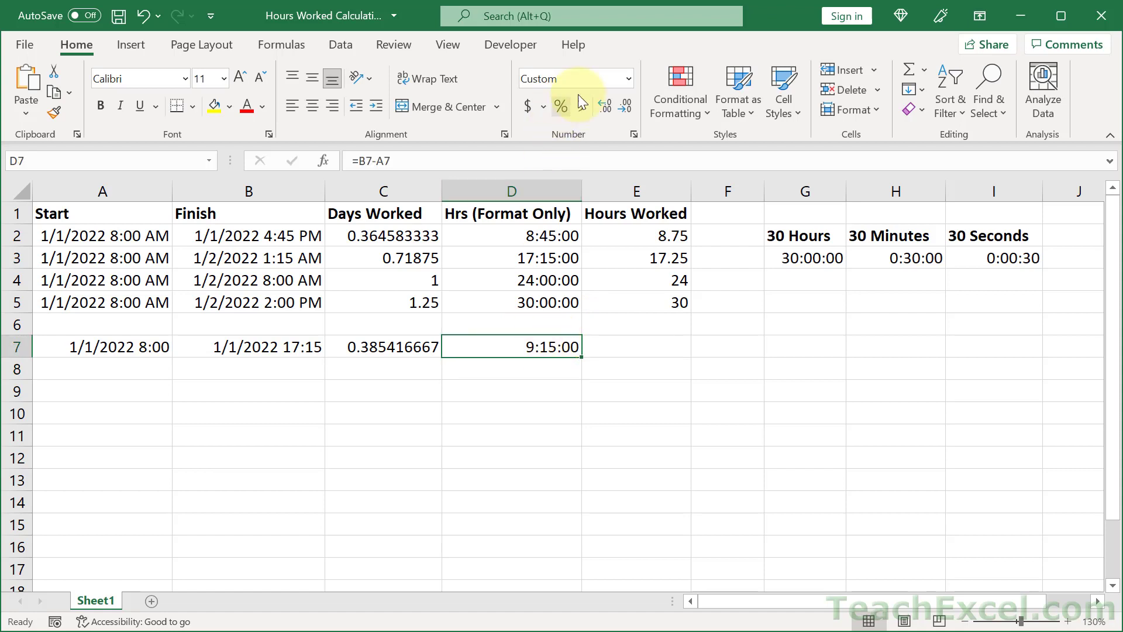
# Step: Switch D7 to General format so it shows 0.385416667, comparing it with D2
pyautogui.click(627, 81)
pyautogui.click(602, 108)
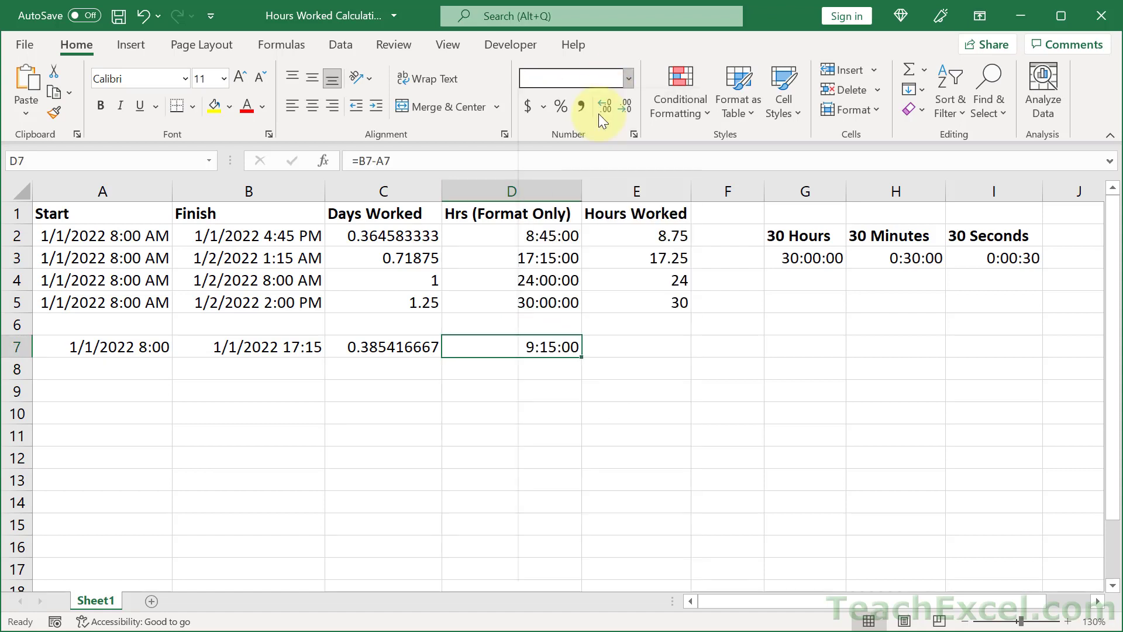
pyautogui.click(541, 376)
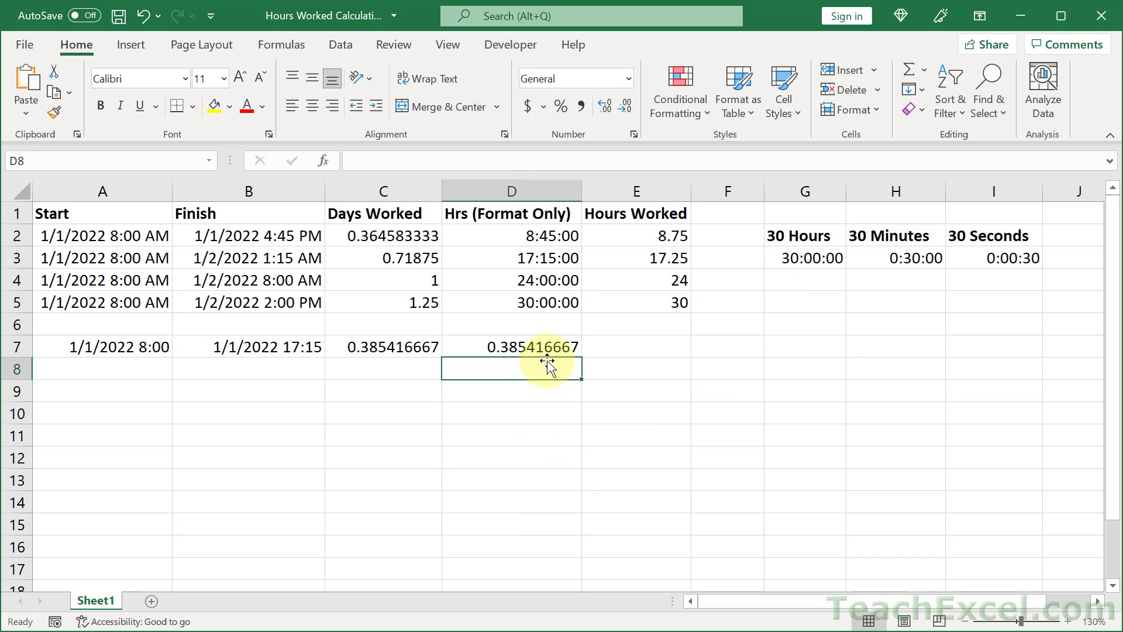
pyautogui.click(553, 347)
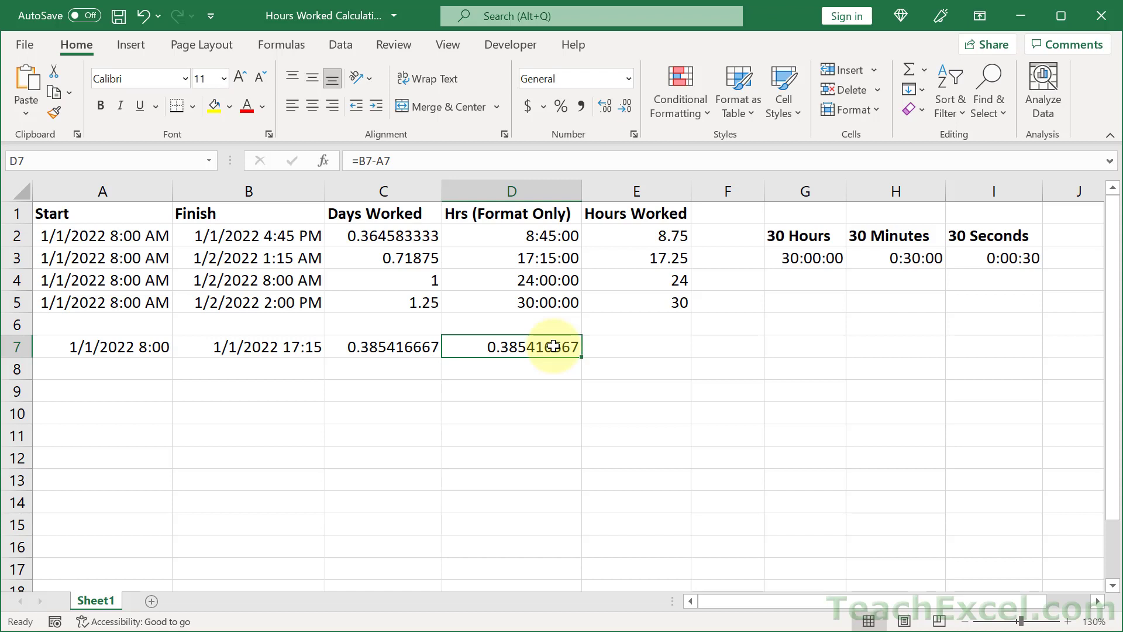
pyautogui.click(505, 237)
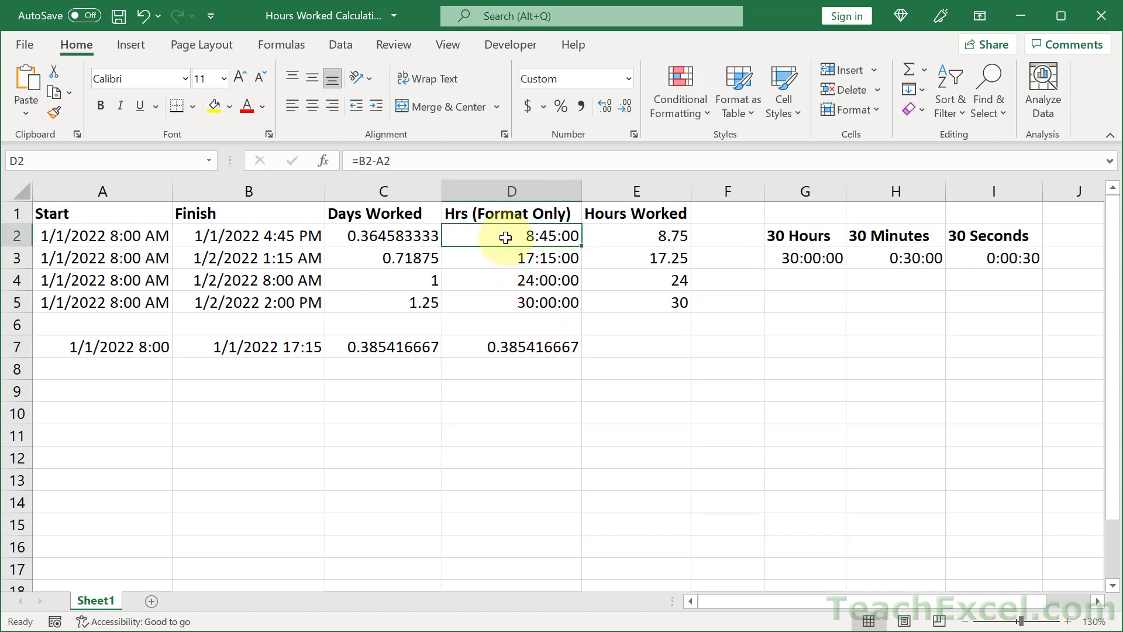
pyautogui.click(476, 347)
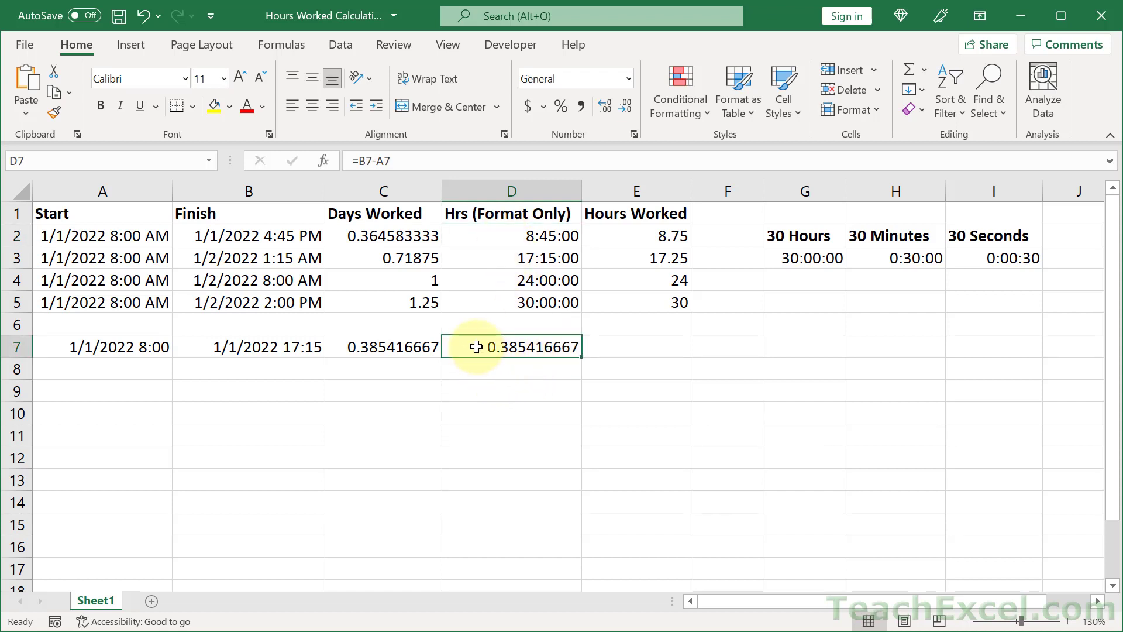
# Step: Apply the [h]:mm:ss custom number format to D7 so it reads 9:15:00
pyautogui.rightClick(476, 346)
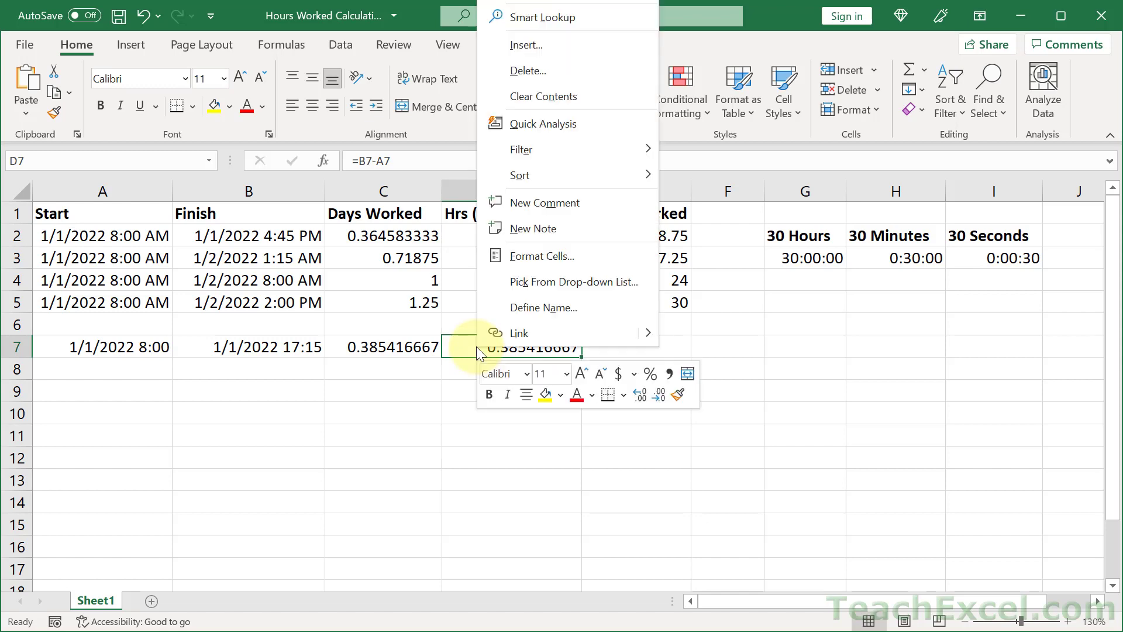
pyautogui.click(521, 257)
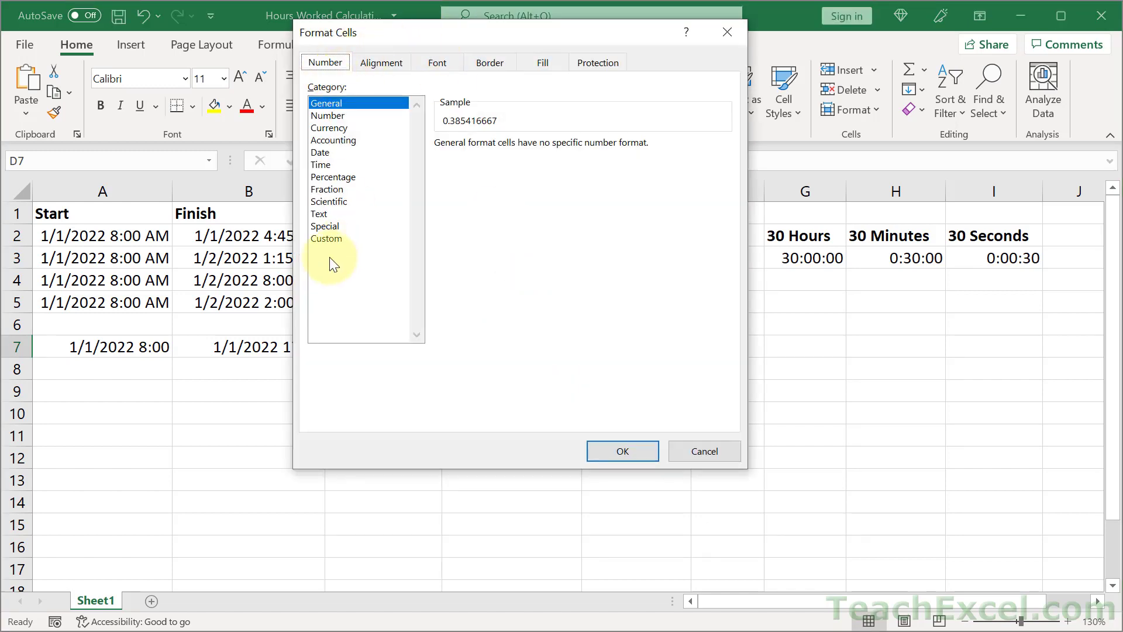
pyautogui.click(328, 240)
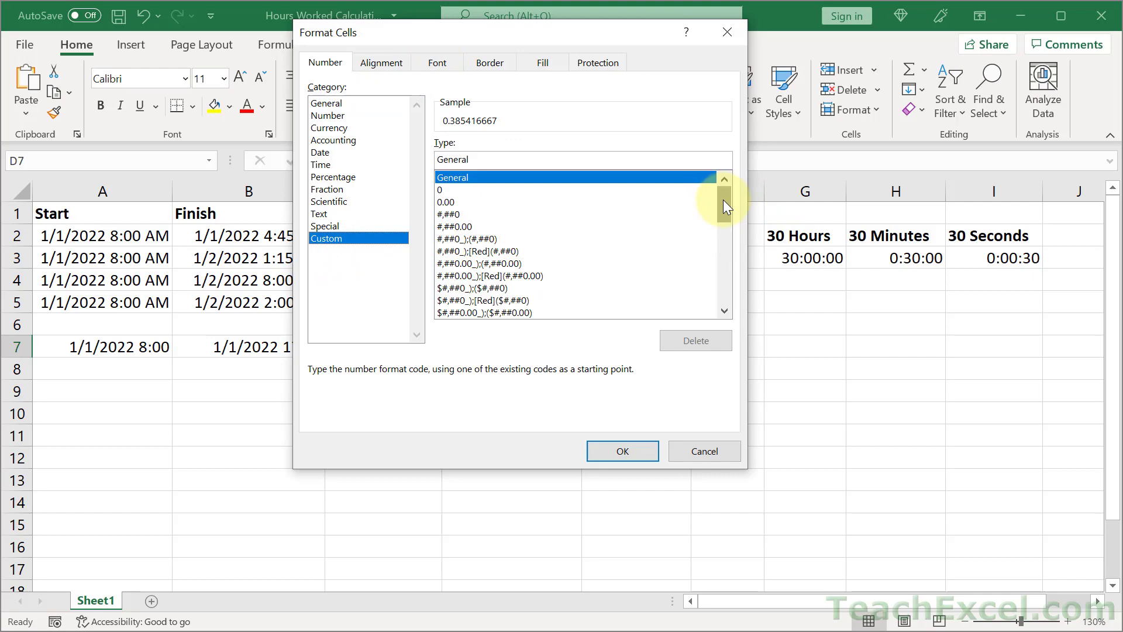
pyautogui.moveTo(723, 199); pyautogui.dragTo(729, 265)
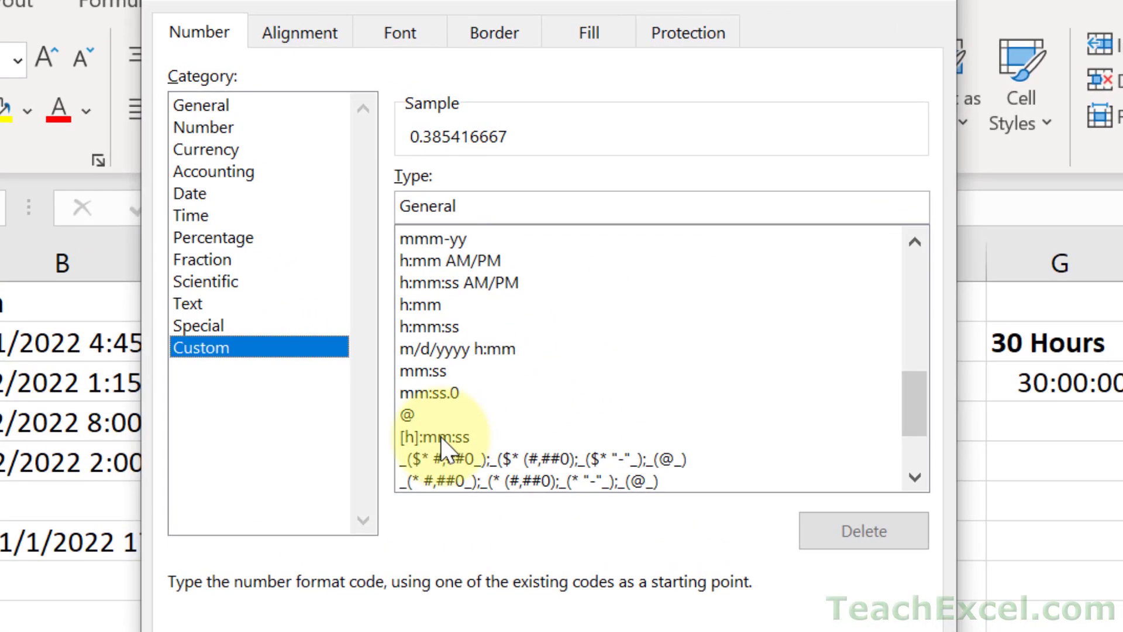
pyautogui.click(439, 438)
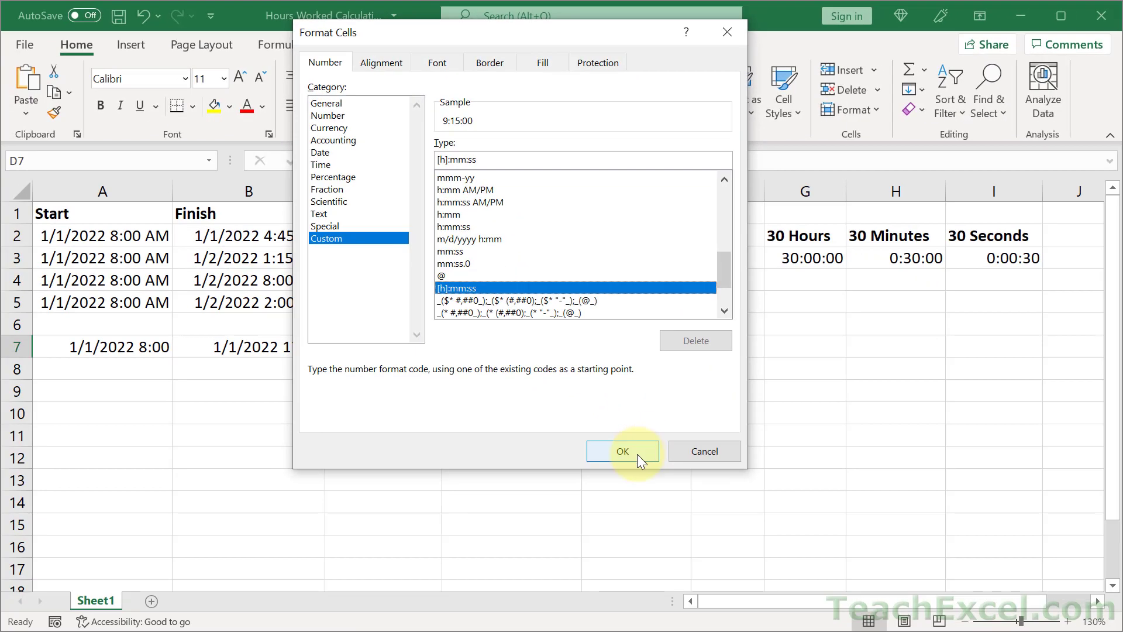
pyautogui.click(636, 454)
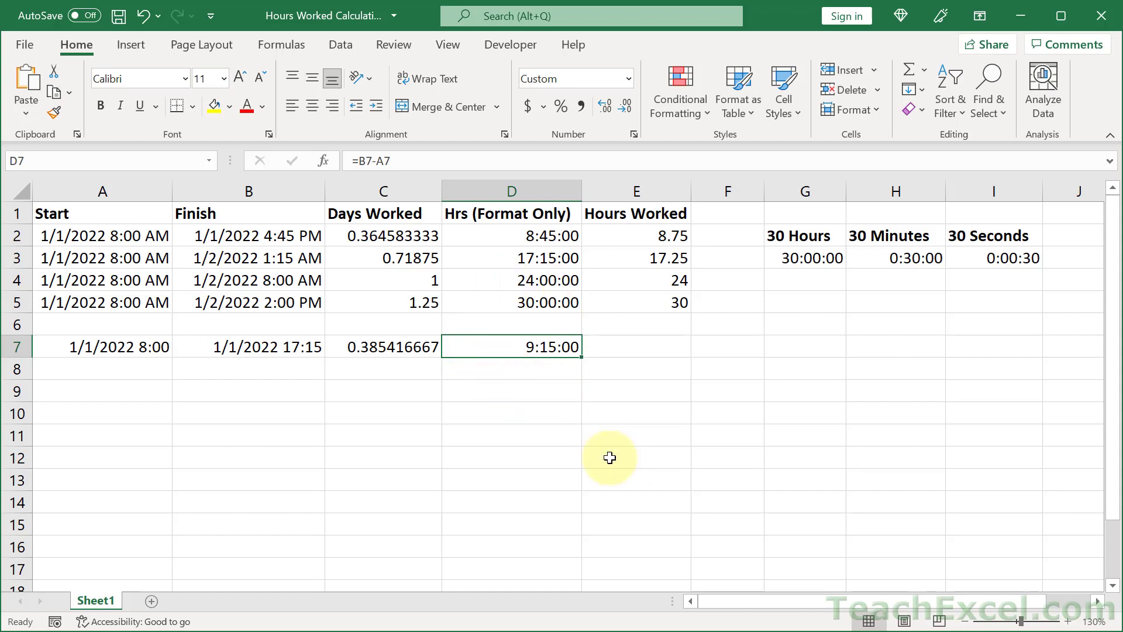
# Step: Enter =D7*20 in G7 and format it as Currency, showing $7.71
pyautogui.click(791, 343)
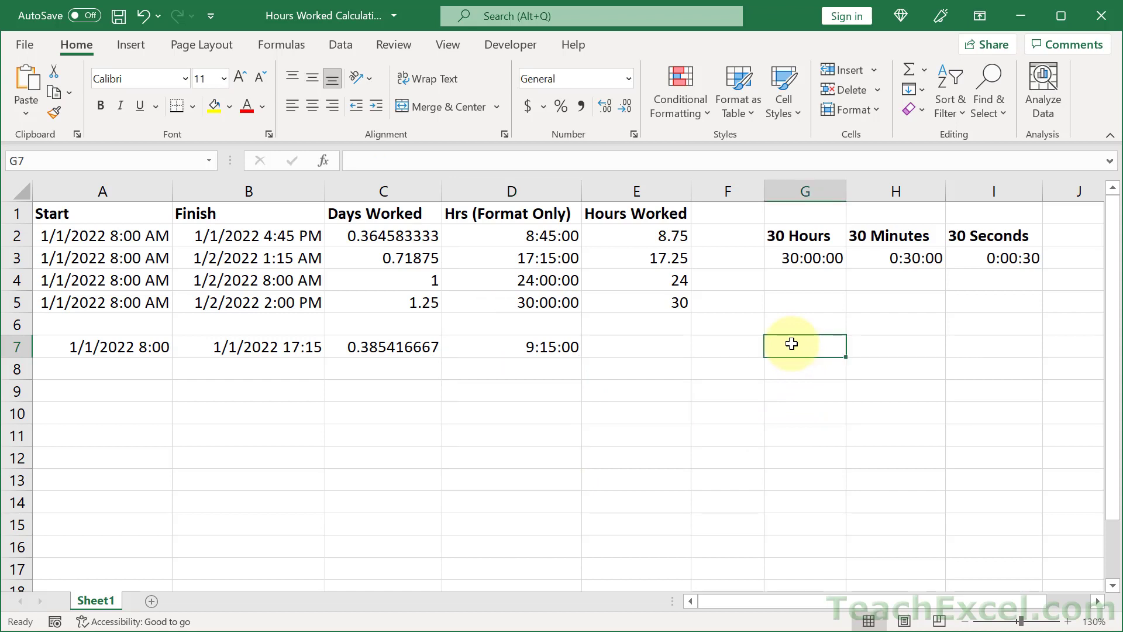
pyautogui.write('=')
pyautogui.click(520, 347)
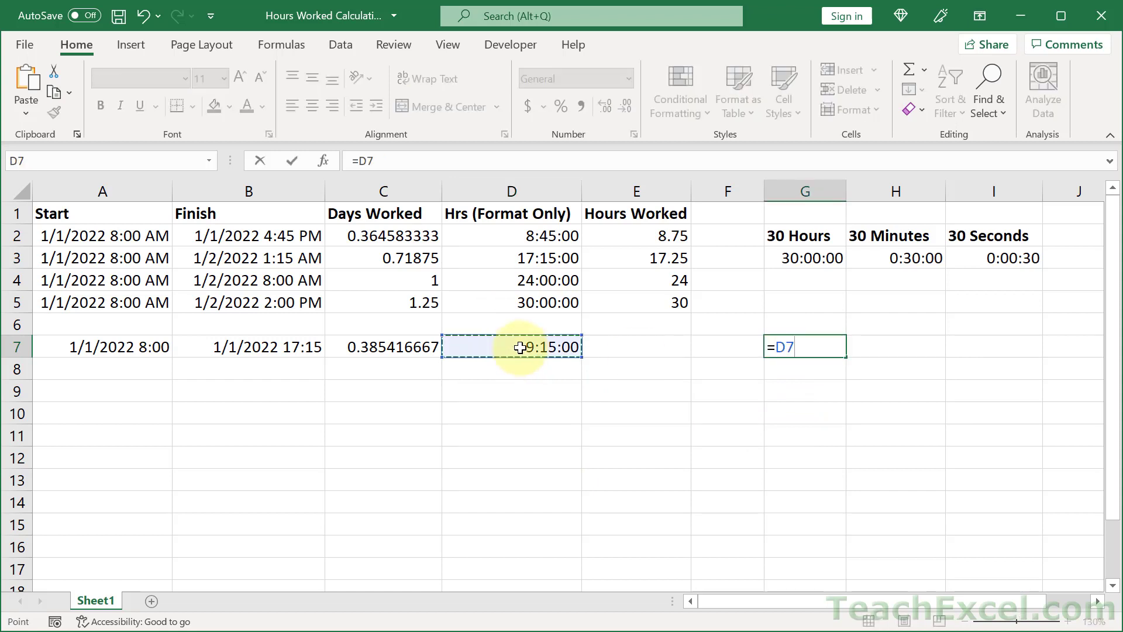
pyautogui.write('*20')
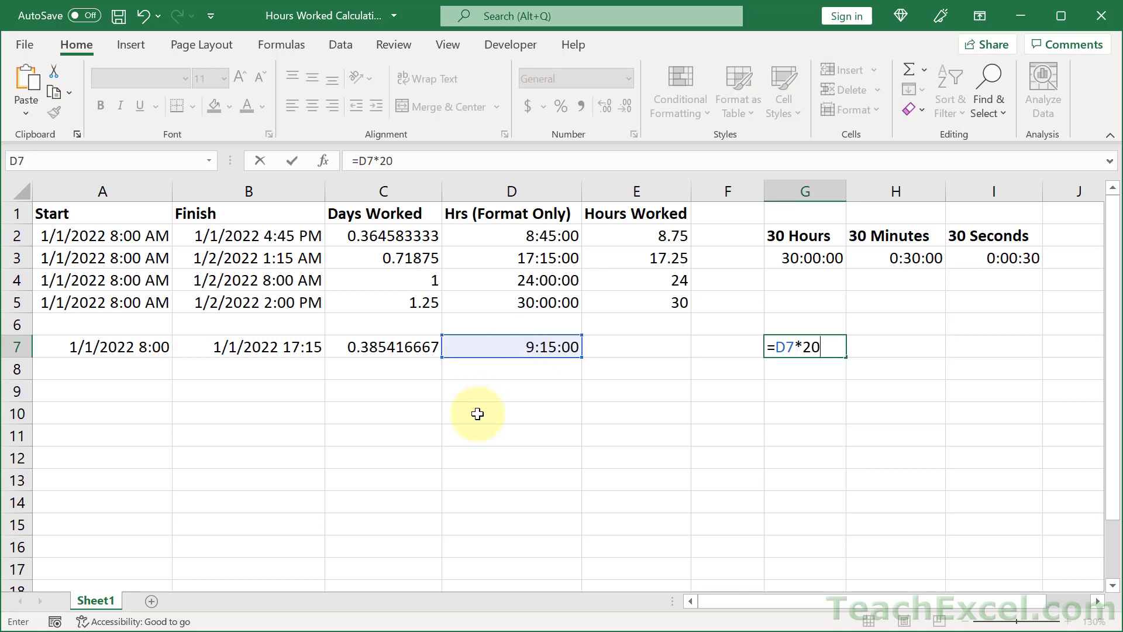
pyautogui.hotkey('ctrl', 'Return')
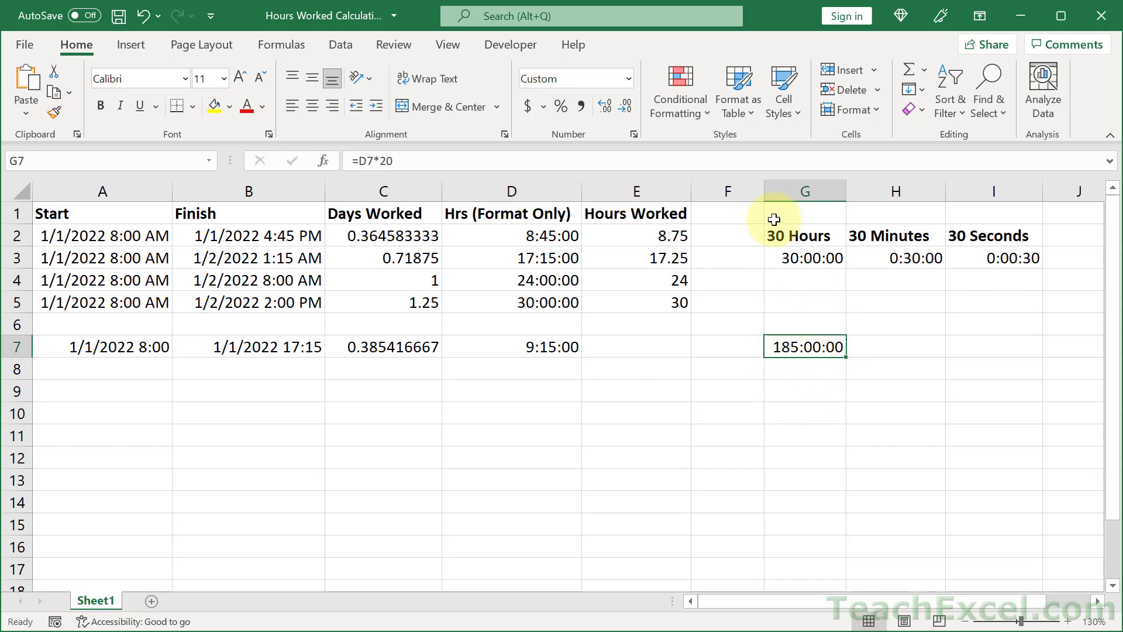
pyautogui.click(629, 78)
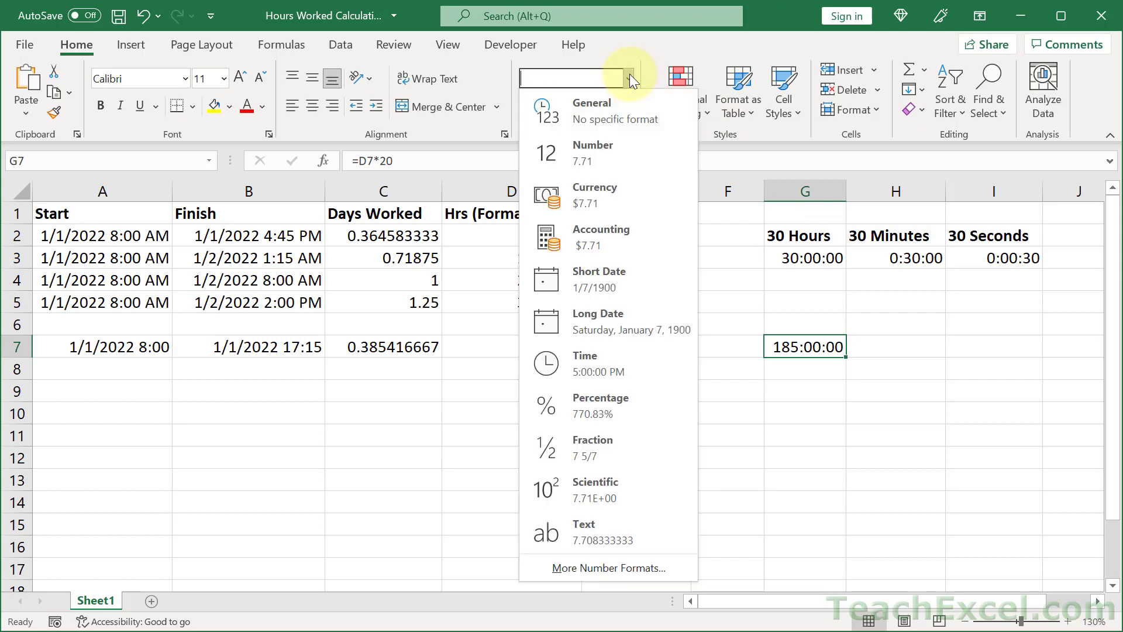
pyautogui.click(620, 194)
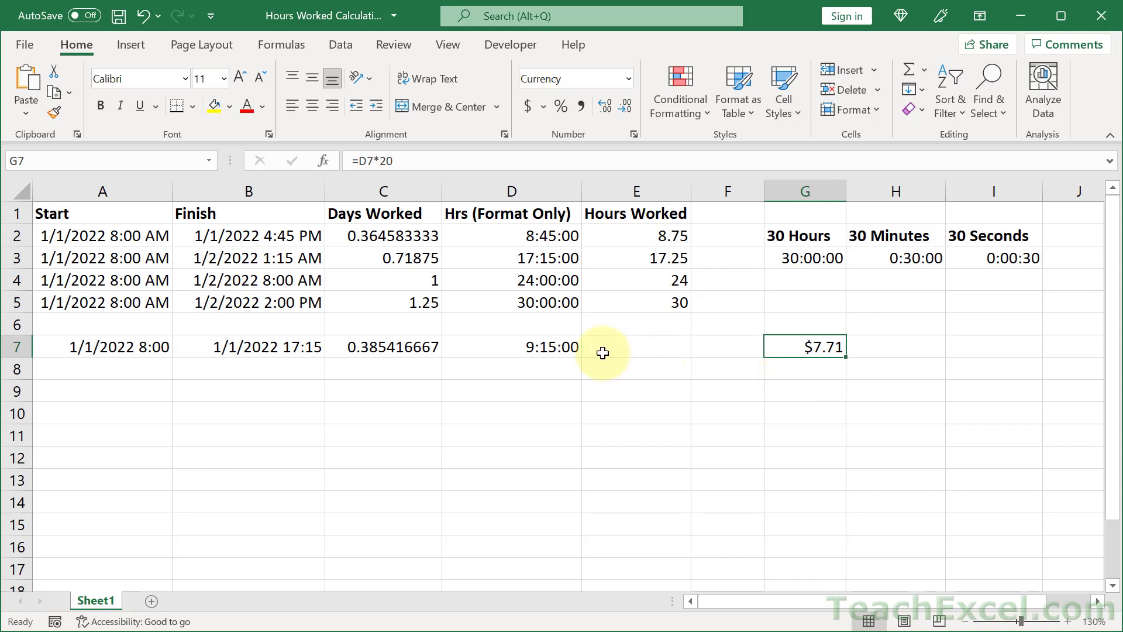
pyautogui.click(557, 345)
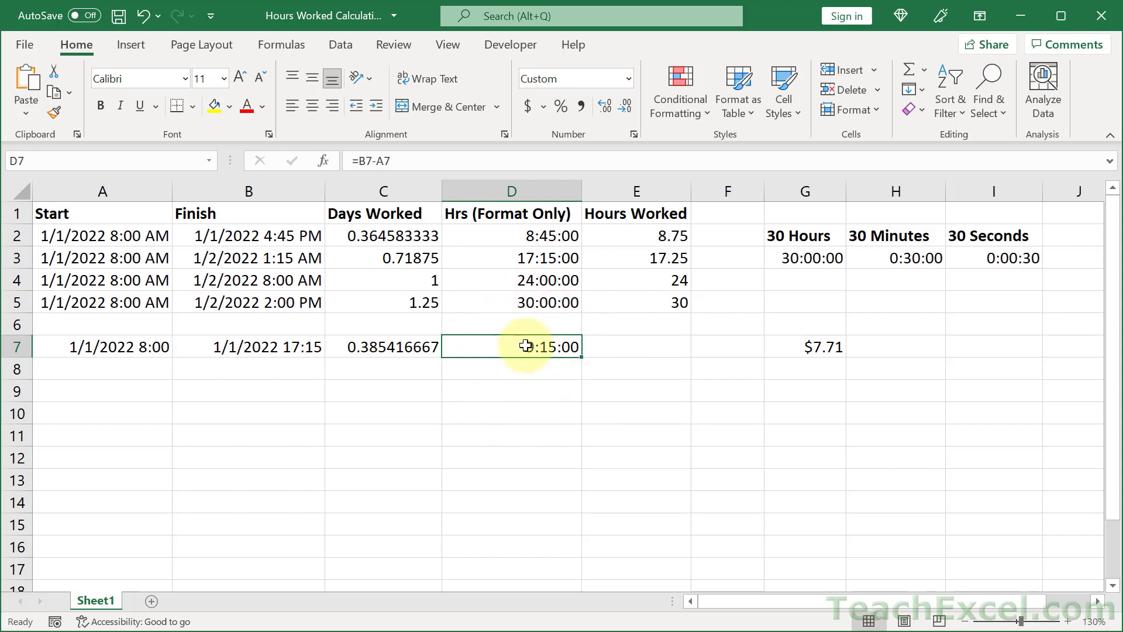
# Step: Try pointing G7's pay formula at C7, then undo back to =D7*20
pyautogui.click(371, 351)
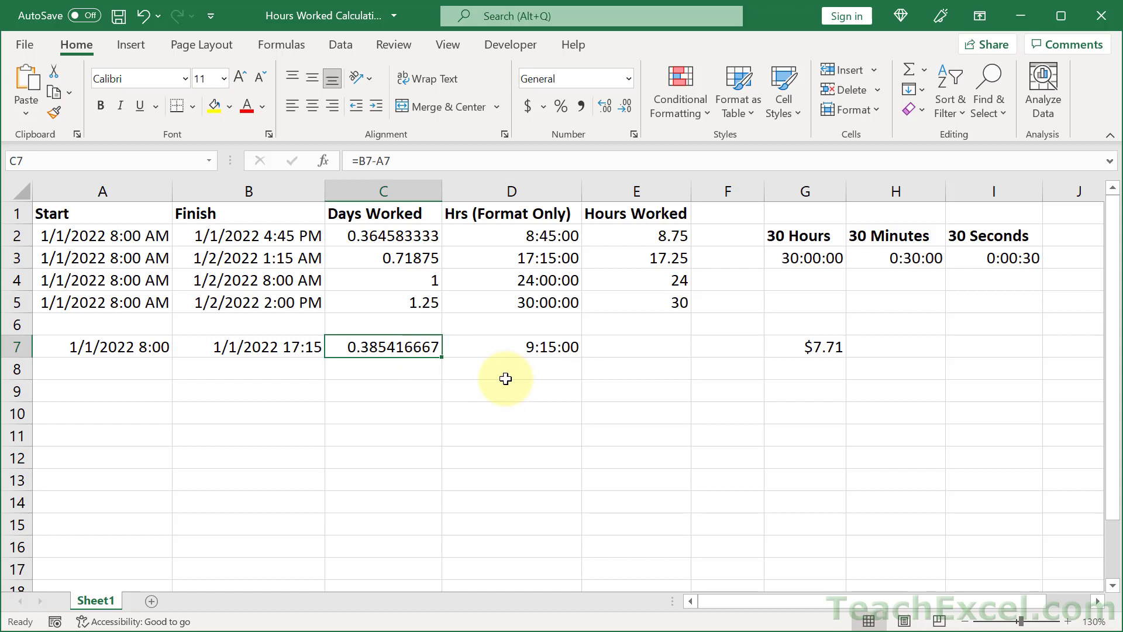
pyautogui.doubleClick(820, 350)
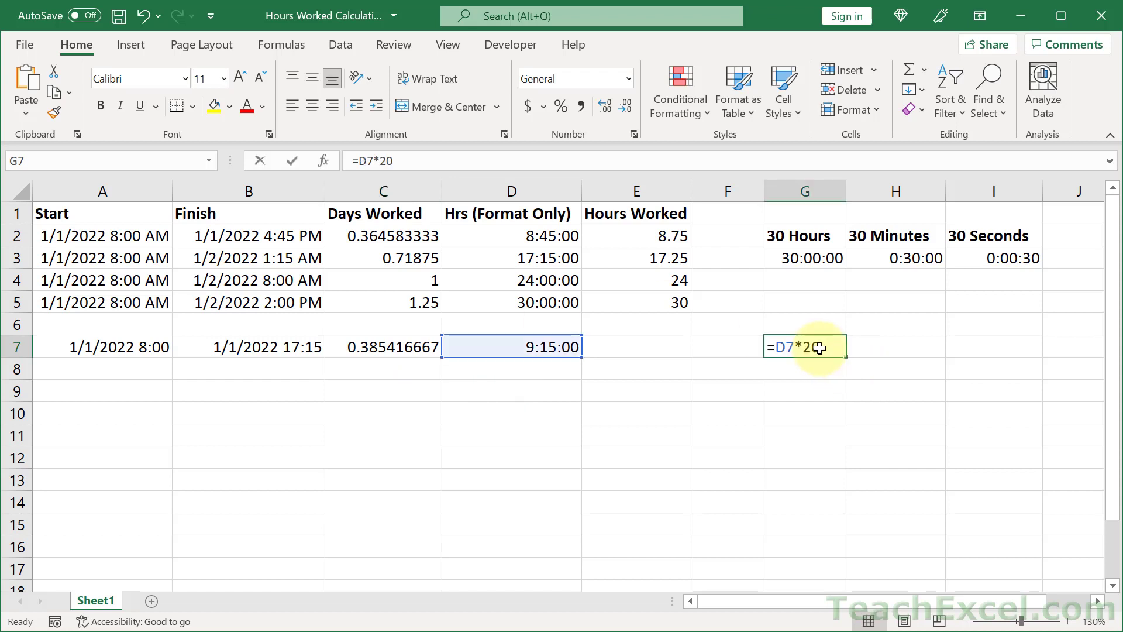
pyautogui.moveTo(527, 338); pyautogui.dragTo(408, 350)
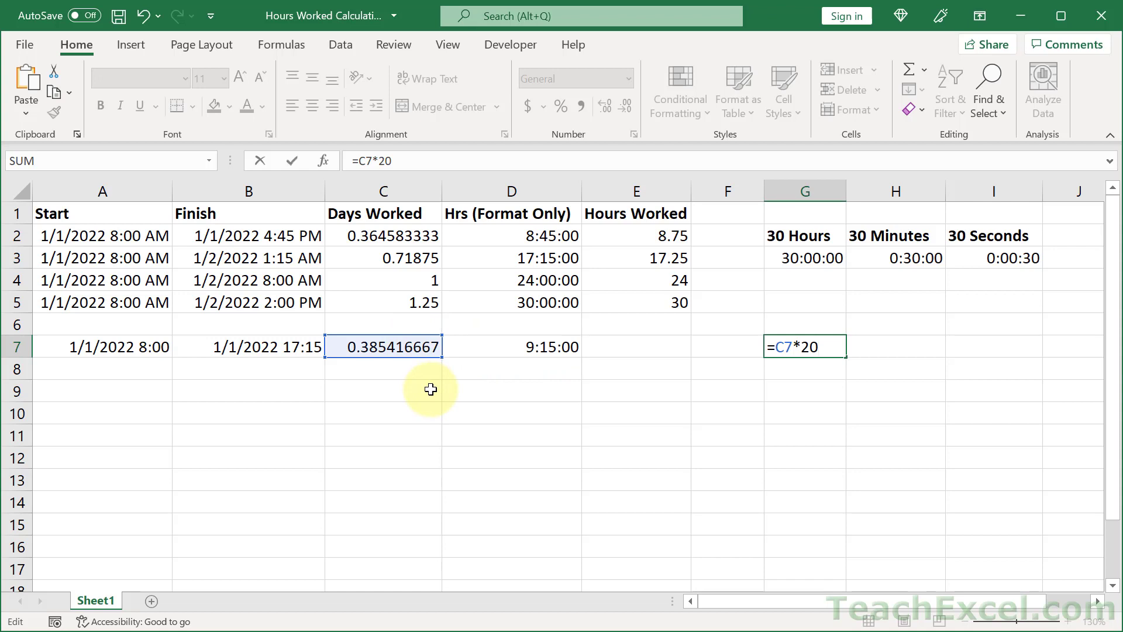
pyautogui.press('Return')
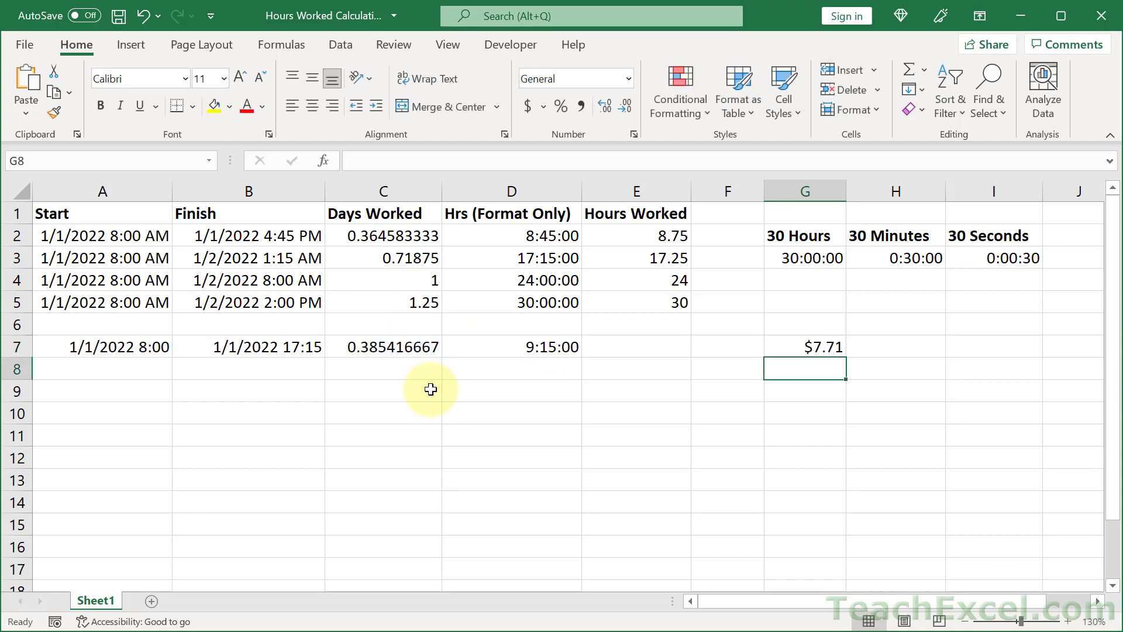
pyautogui.hotkey('ctrl', 'z')
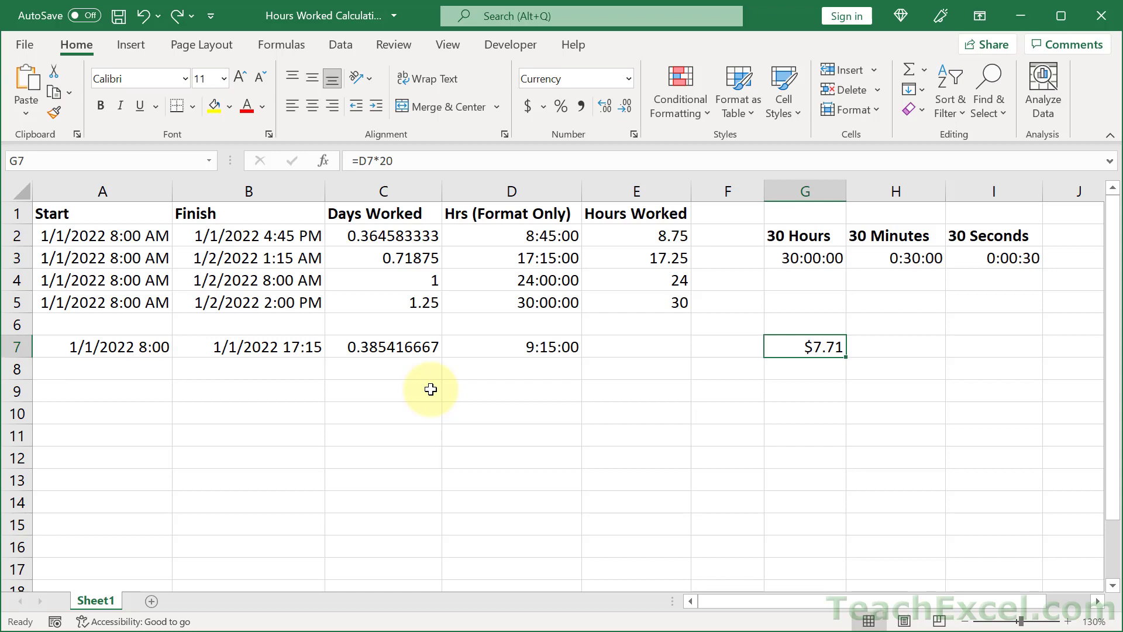
# Step: Review the Days Worked values and formulas in C2:C7
pyautogui.click(402, 346)
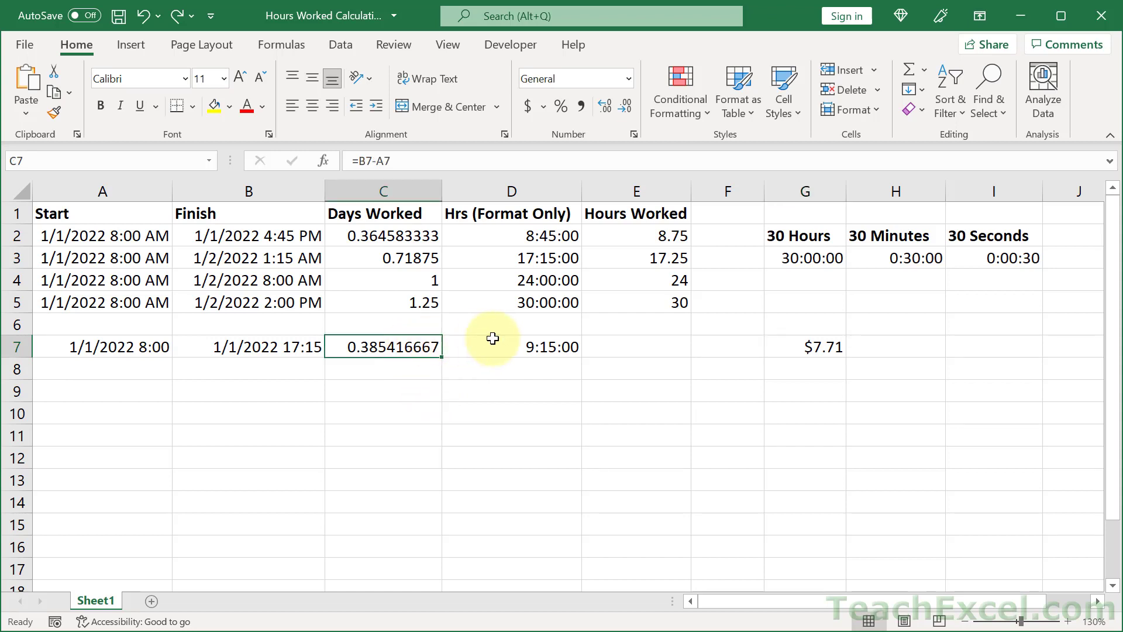
pyautogui.click(503, 344)
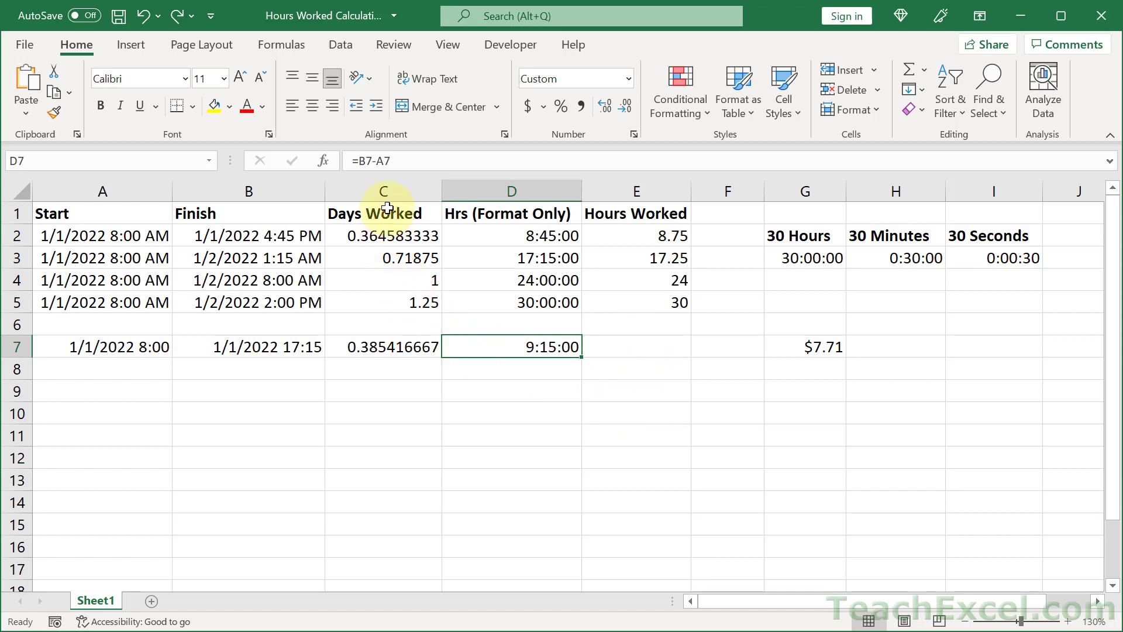
pyautogui.moveTo(387, 208); pyautogui.dragTo(389, 351)
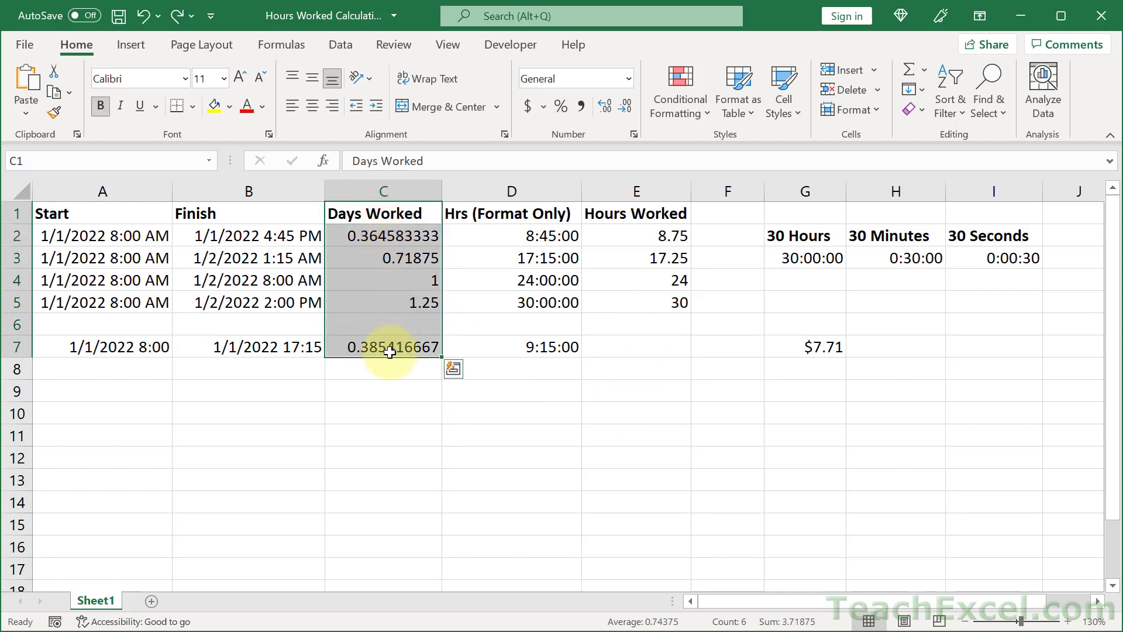
pyautogui.click(390, 278)
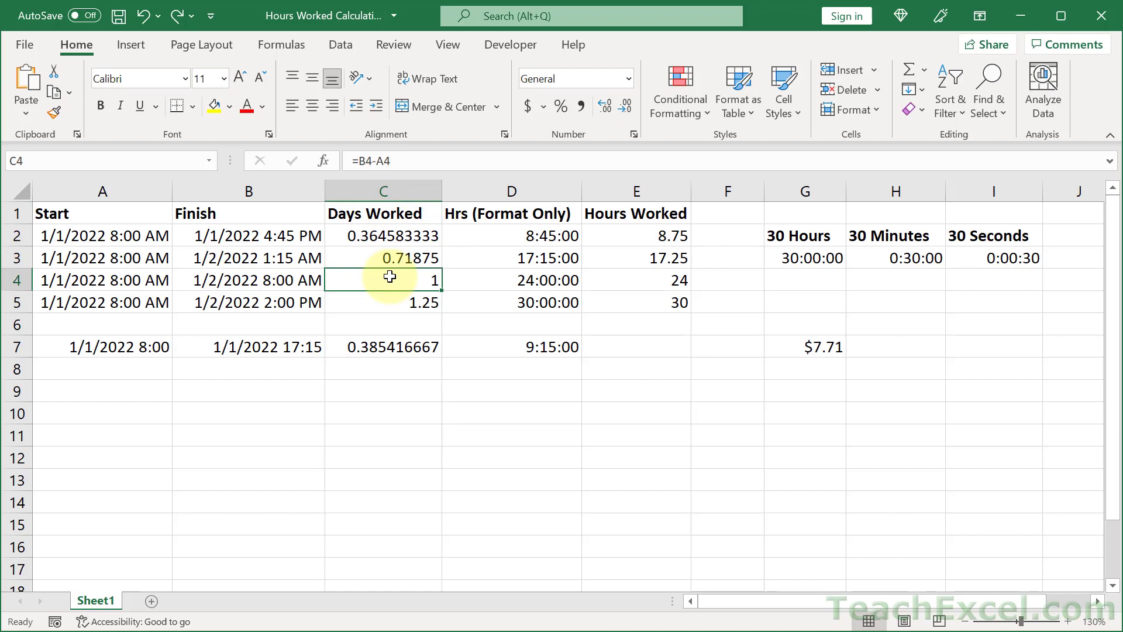
pyautogui.moveTo(388, 232); pyautogui.dragTo(389, 344)
pyautogui.click(393, 350)
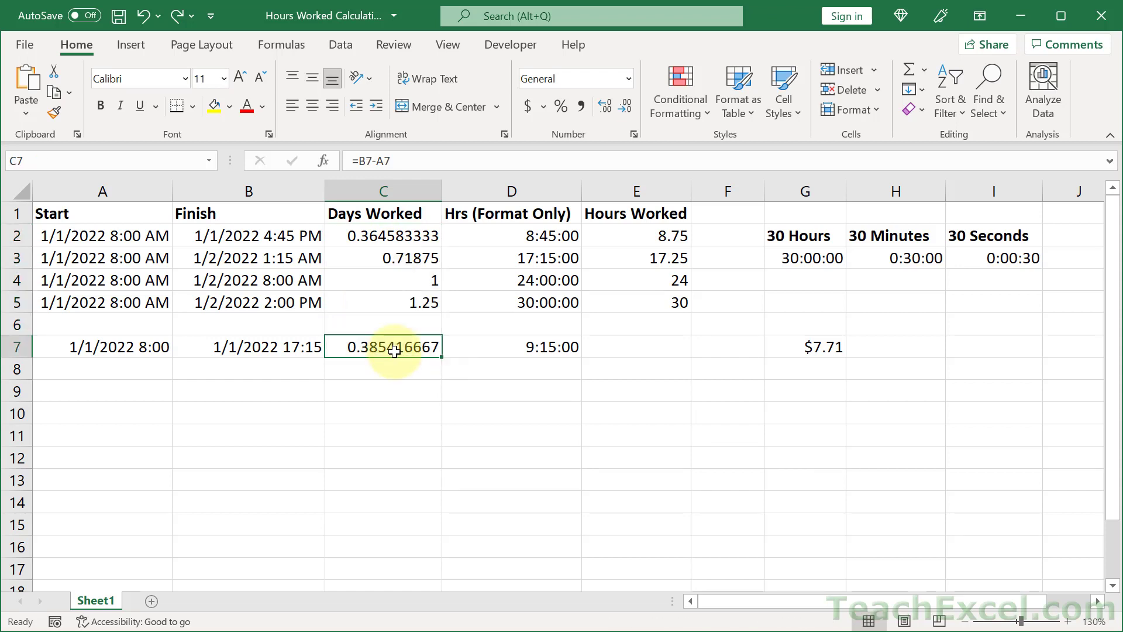
pyautogui.click(645, 348)
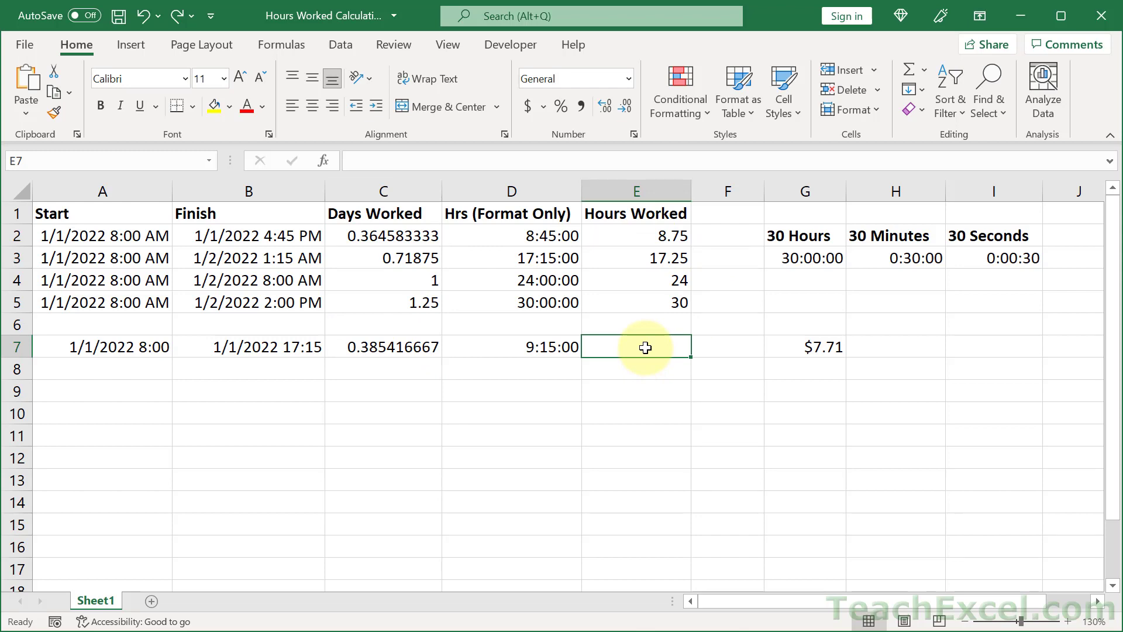
# Step: Enter =C7*24 in E7 to get 9.25 hours
pyautogui.write('=')
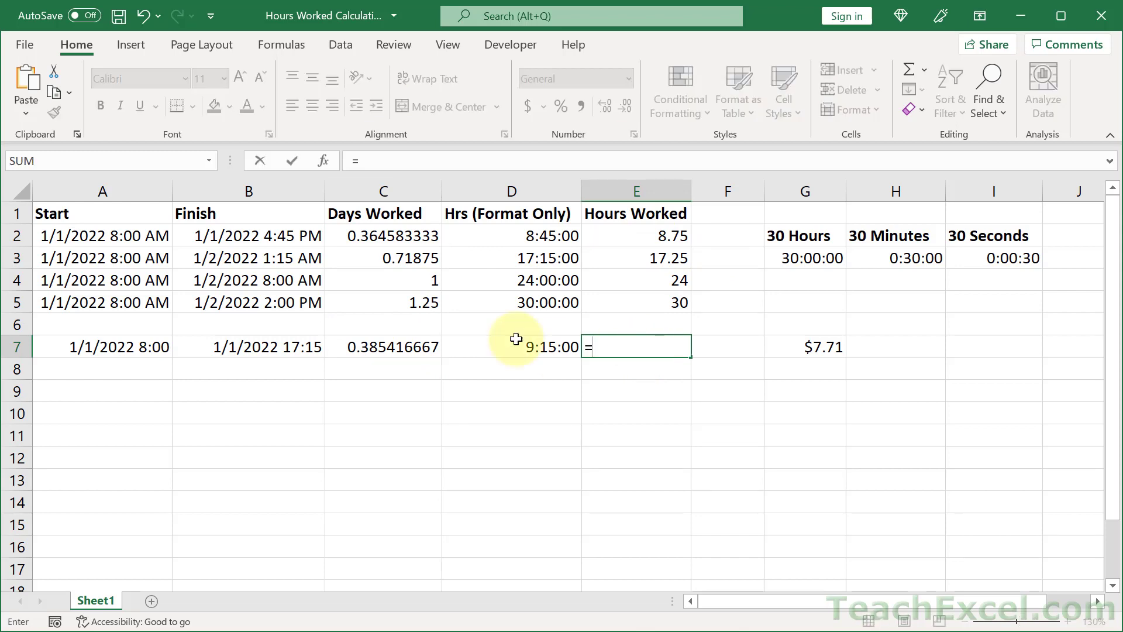
pyautogui.click(414, 345)
pyautogui.write('*2')
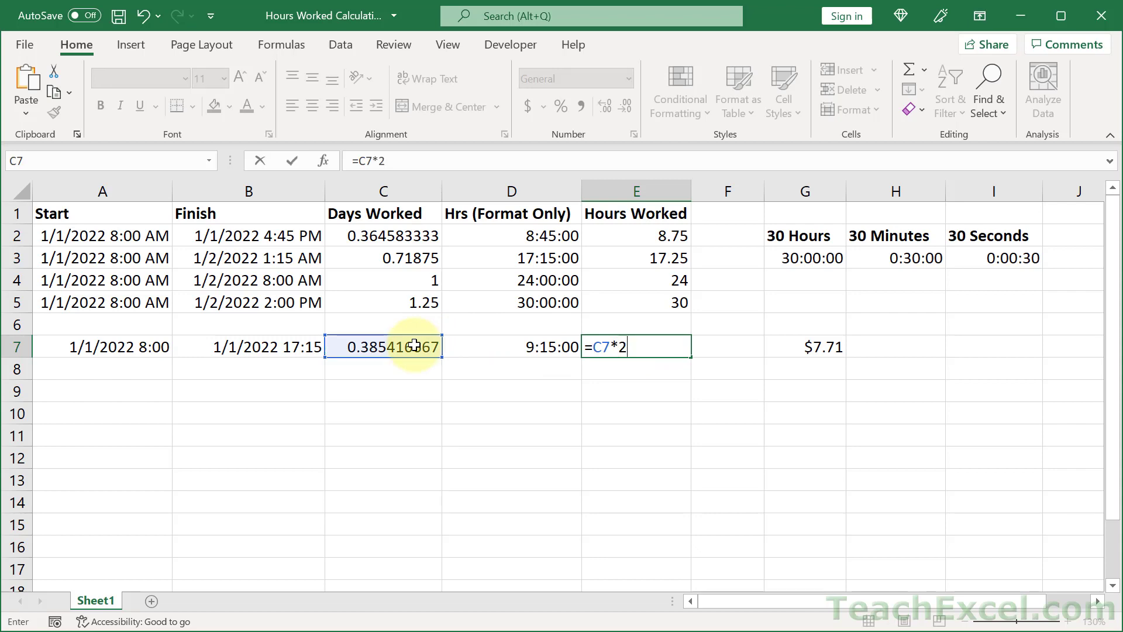
pyautogui.write('4')
pyautogui.press('Return')
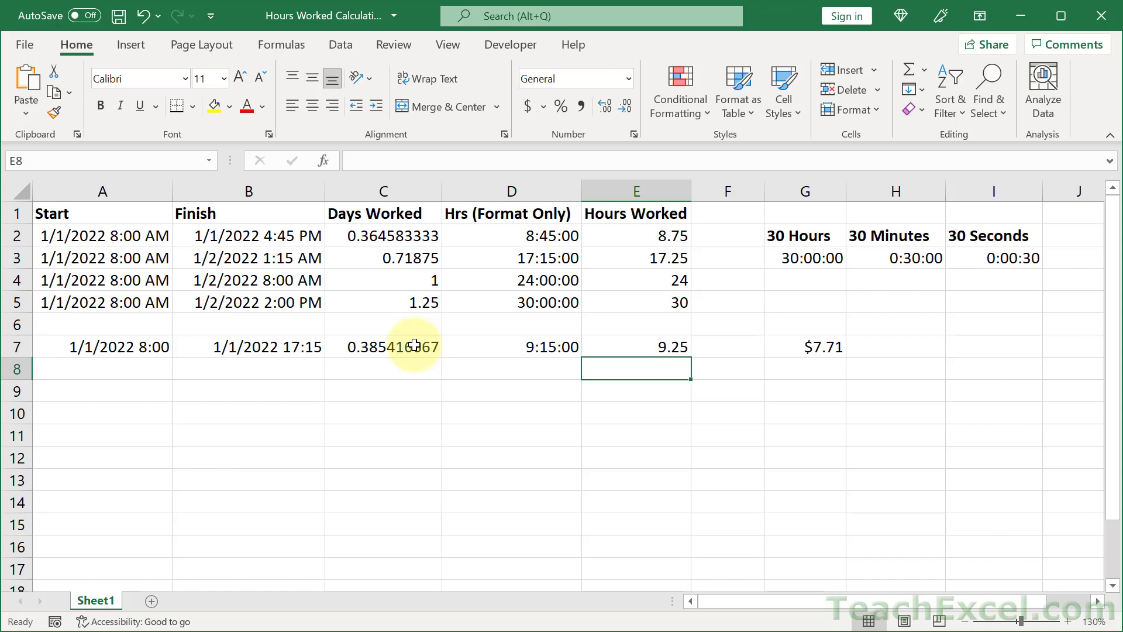
pyautogui.click(638, 345)
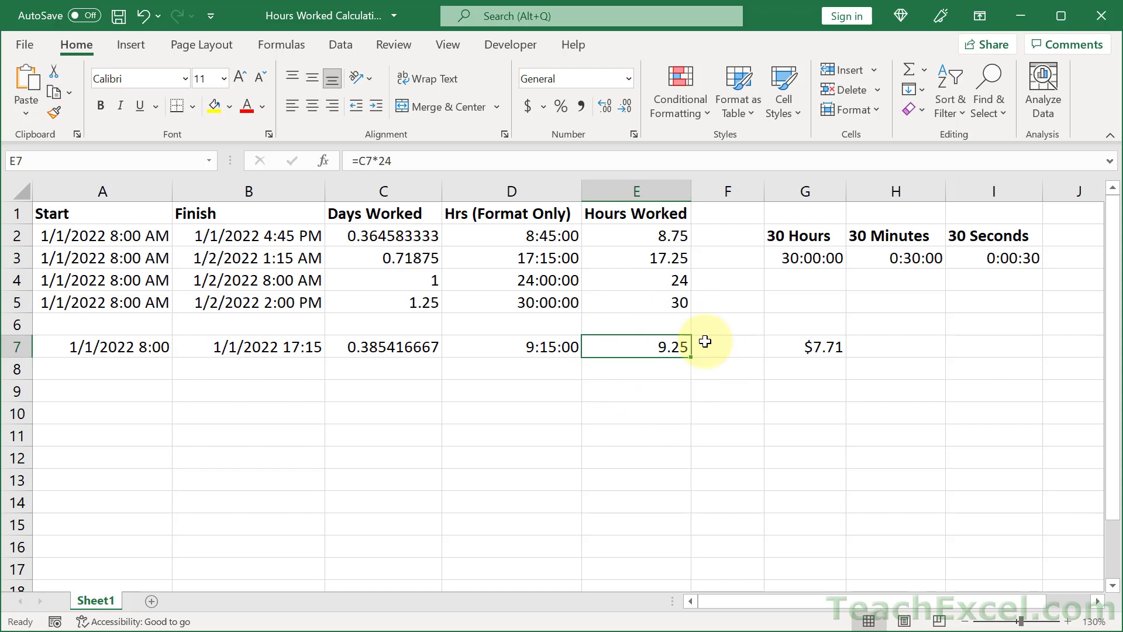
# Step: Delete the old $7.71 pay value from G7
pyautogui.click(795, 348)
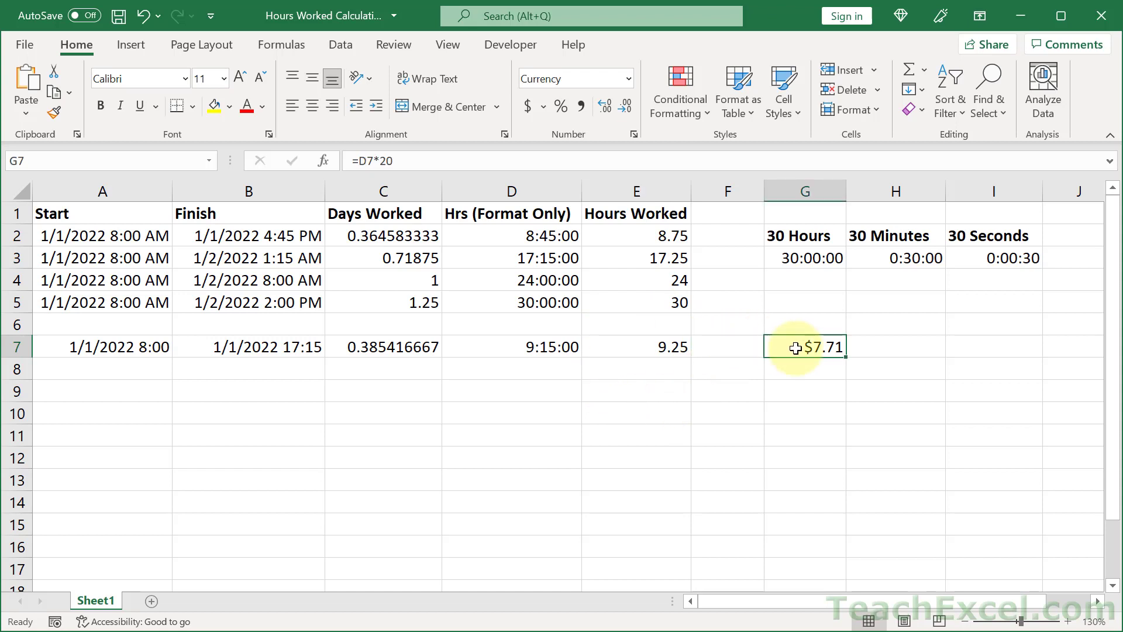
pyautogui.press('Delete')
pyautogui.click(658, 346)
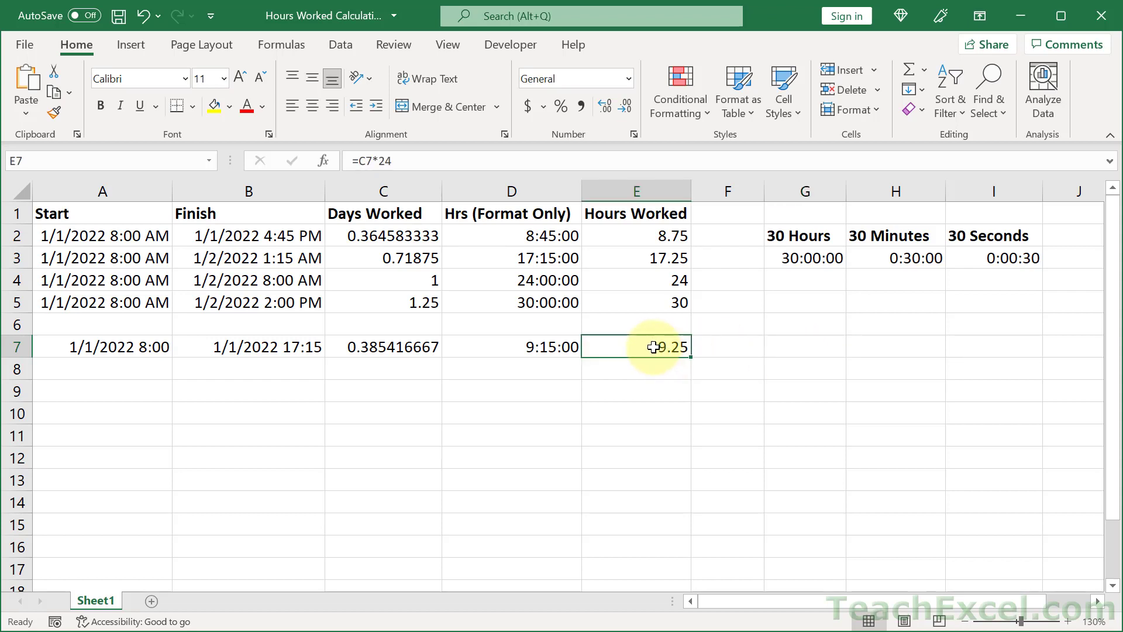
# Step: Enter =E7-8 in G7 and set it to General so it shows 1.25
pyautogui.click(799, 348)
pyautogui.write('=')
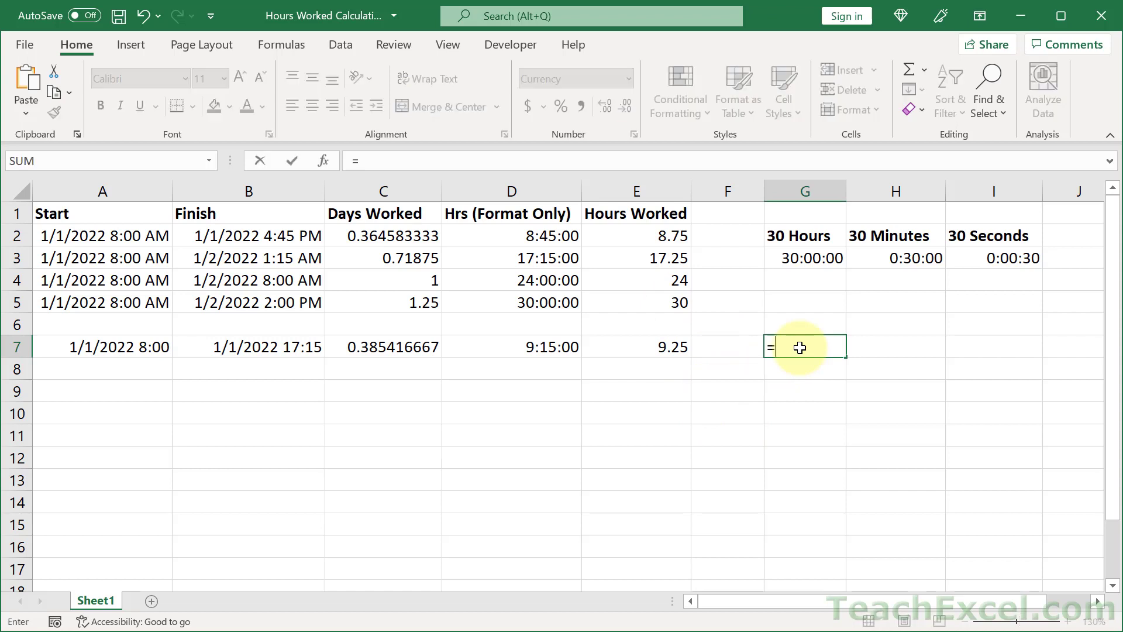
pyautogui.press('Left')
pyautogui.press('Left')
pyautogui.write('-8')
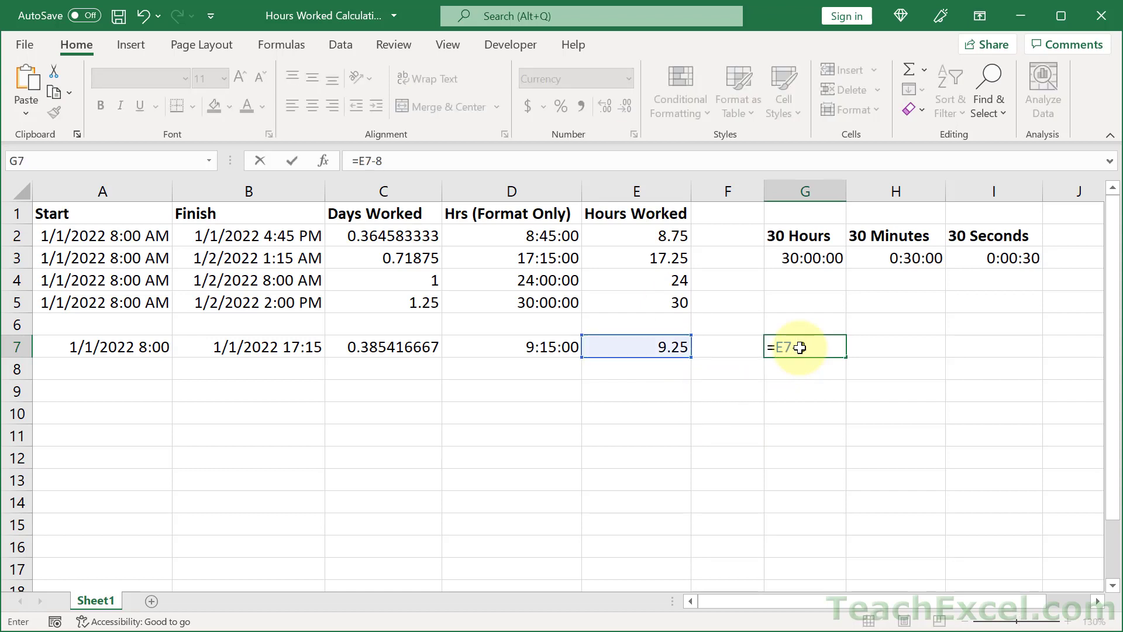
pyautogui.press('Return')
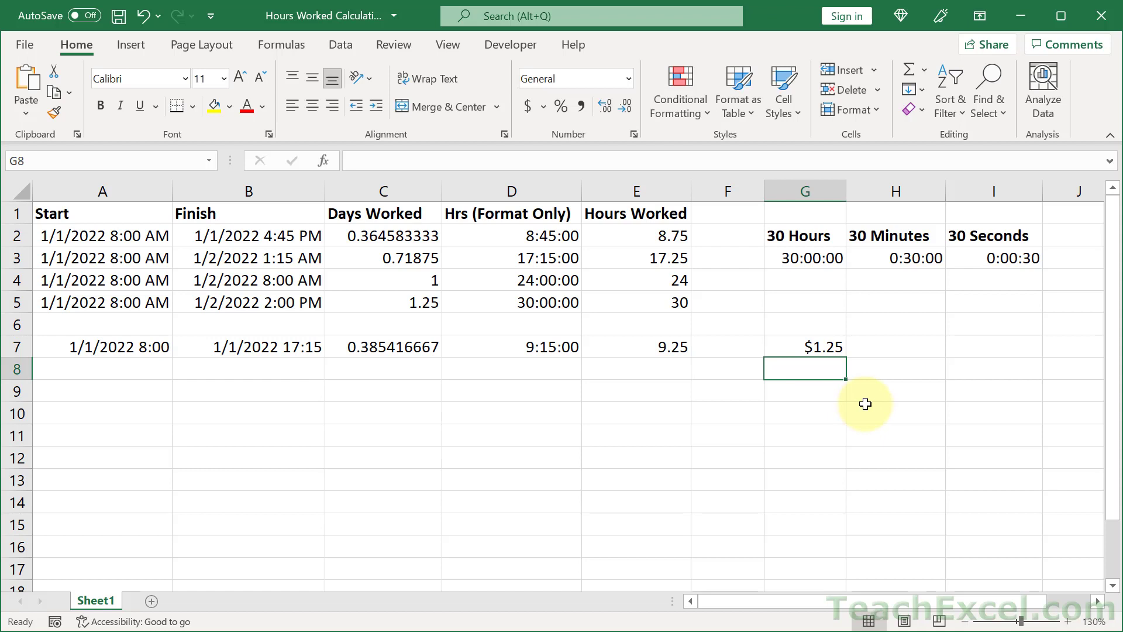
pyautogui.click(824, 350)
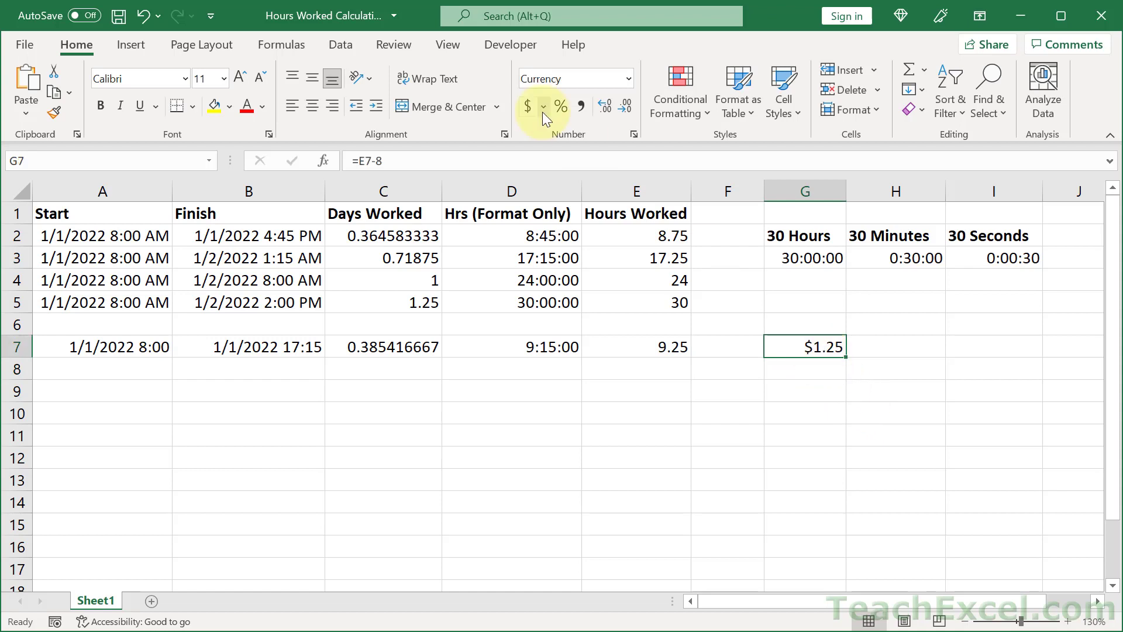
pyautogui.click(628, 79)
pyautogui.click(609, 100)
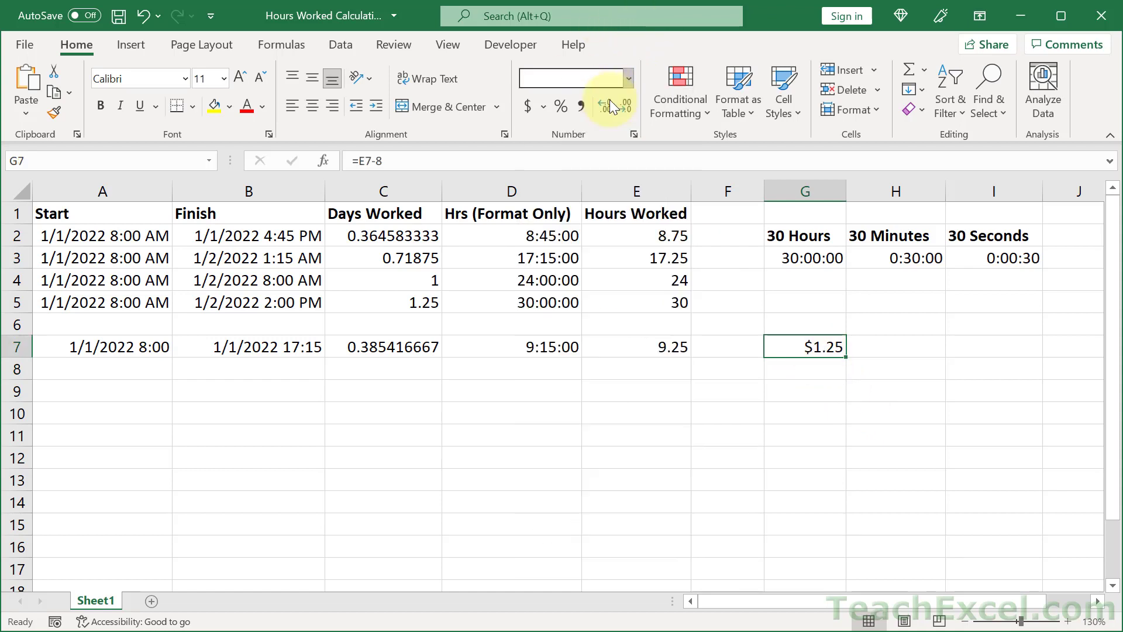
pyautogui.click(910, 346)
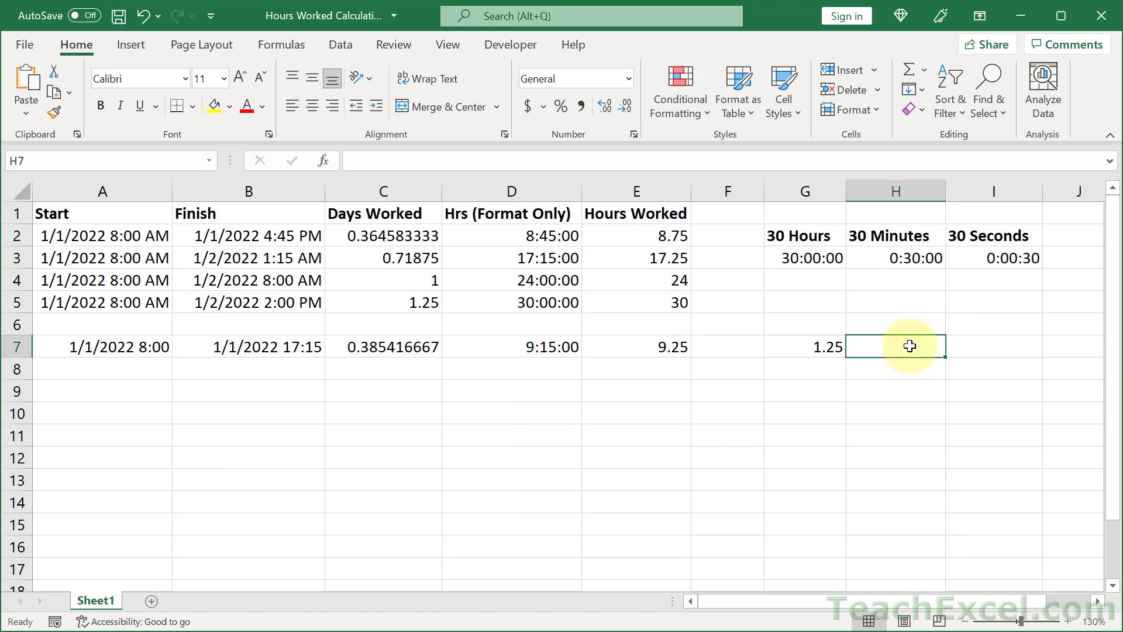
# Step: Re-enter the =C7*24 hours formula in E7
pyautogui.click(492, 344)
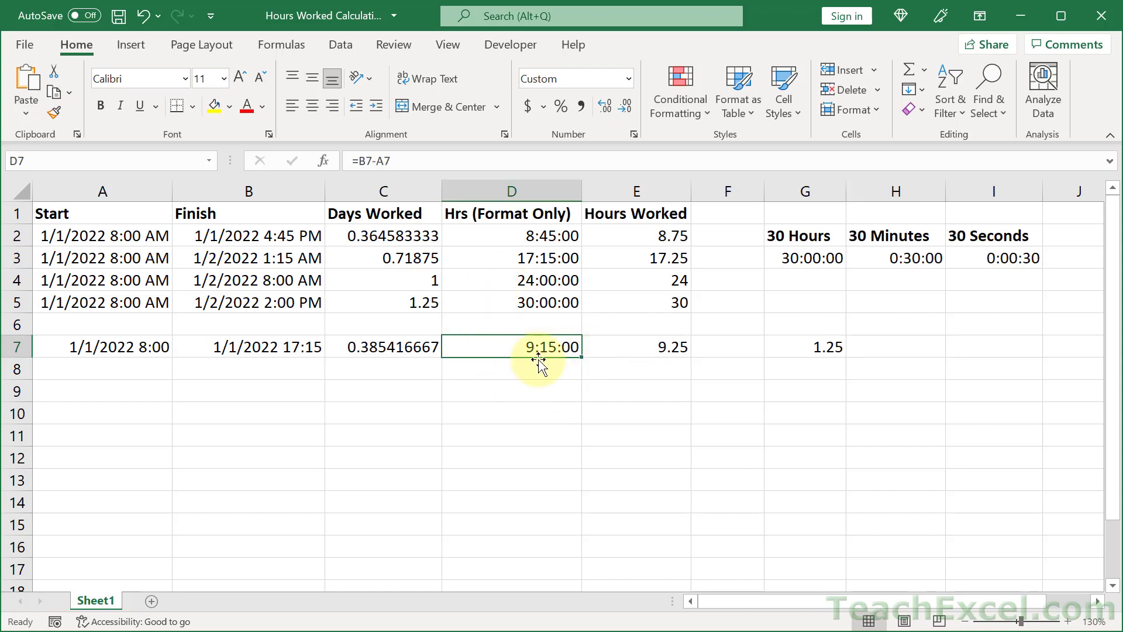
pyautogui.click(632, 347)
pyautogui.write('=C7*24')
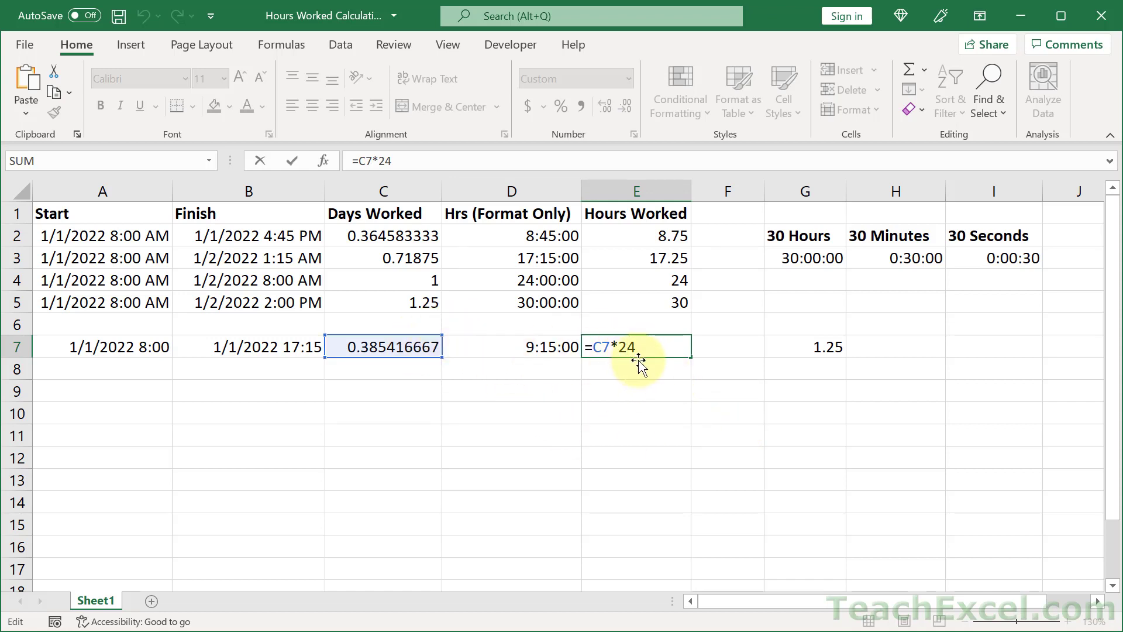
pyautogui.hotkey('ctrl', 'Return')
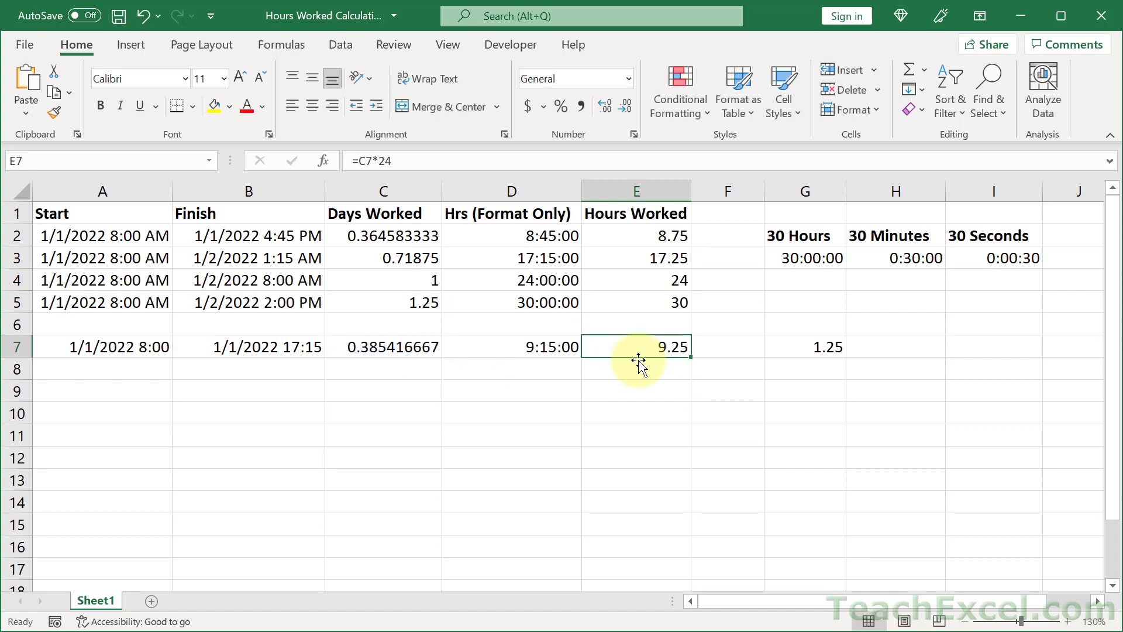
# Step: Enter =(B7-A7)*24 in F7 to get 9.25 hours worked
pyautogui.click(721, 348)
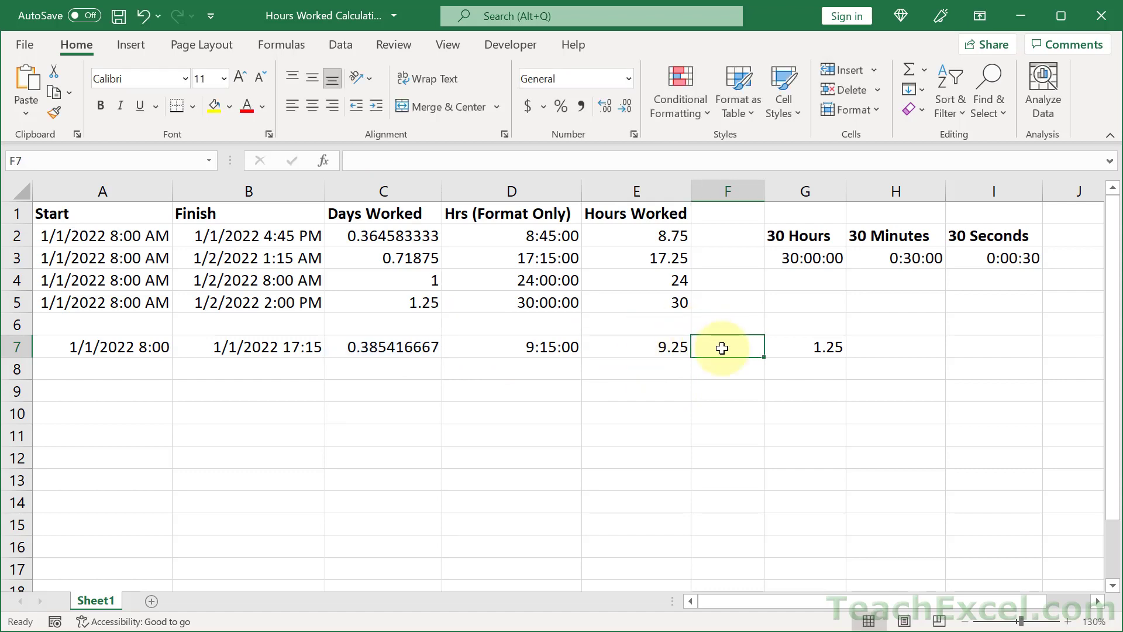
pyautogui.write('=(')
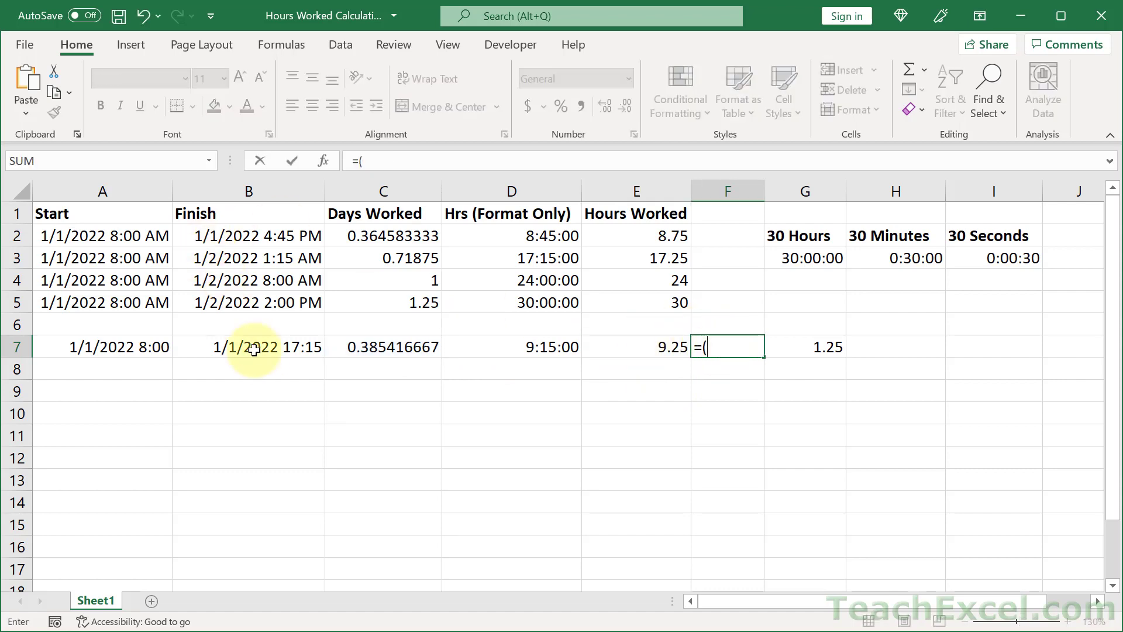
pyautogui.click(262, 349)
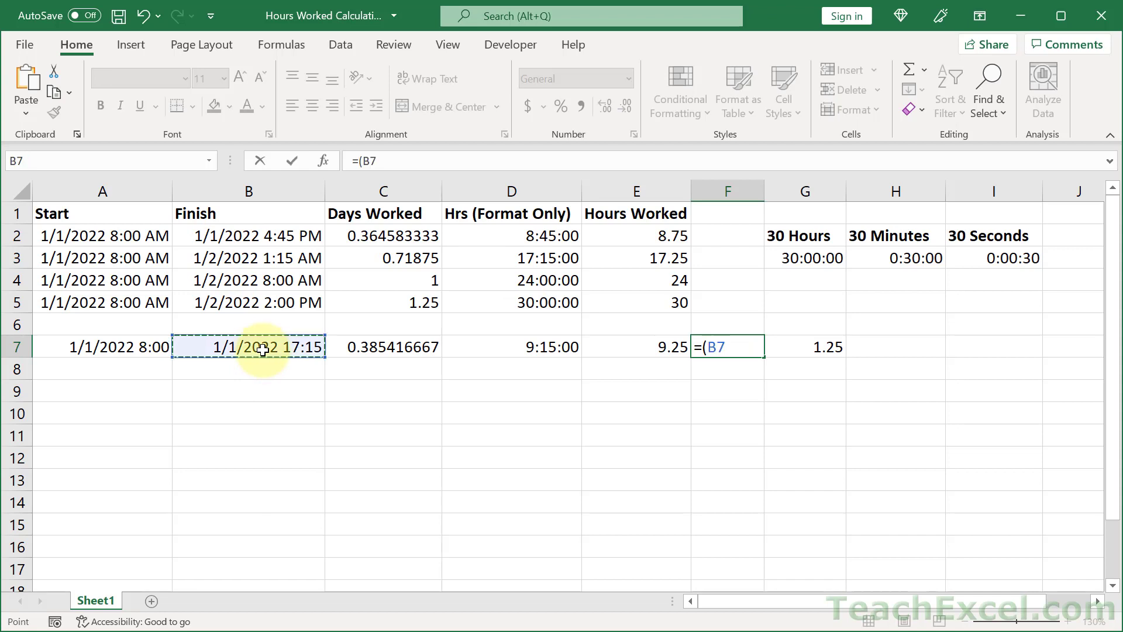
pyautogui.write('-')
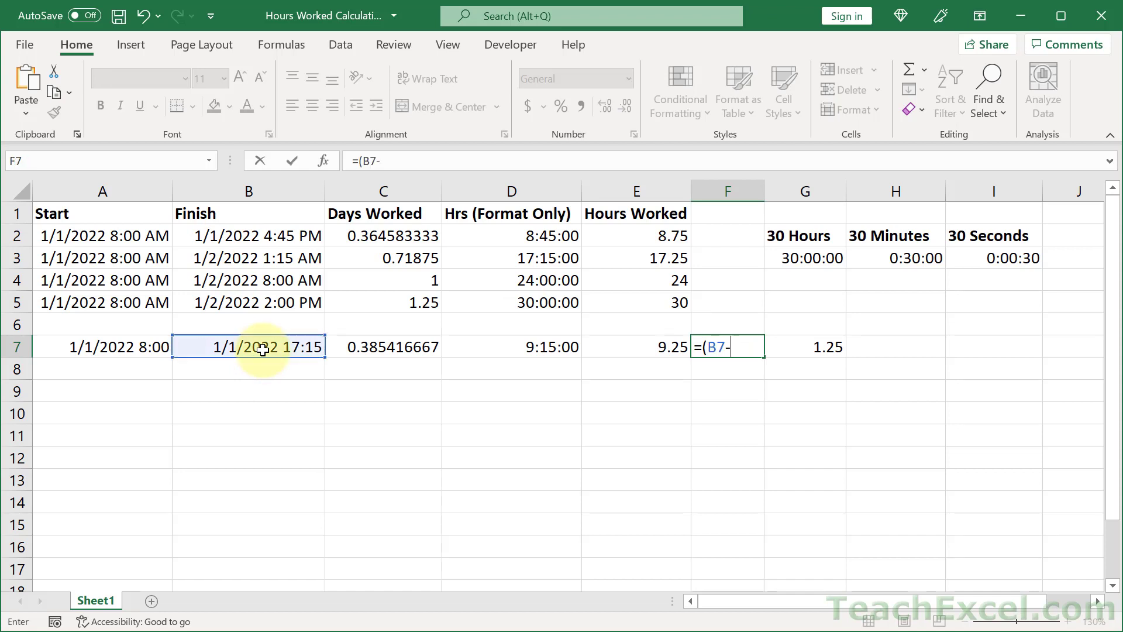
pyautogui.click(130, 345)
pyautogui.write(')')
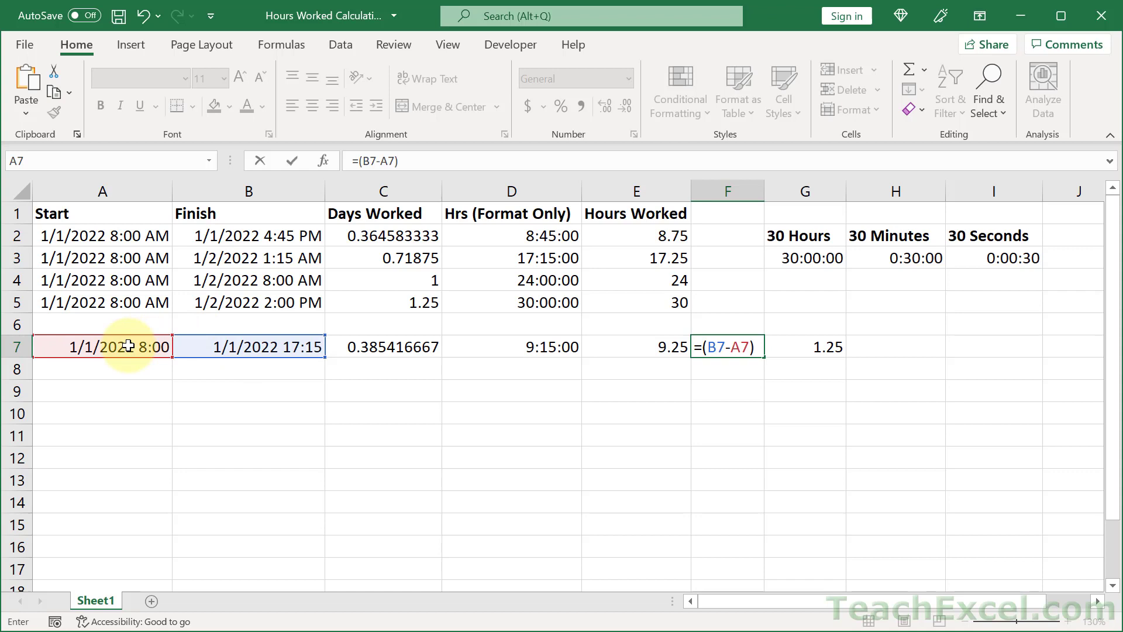
pyautogui.write('*24')
pyautogui.press('Return')
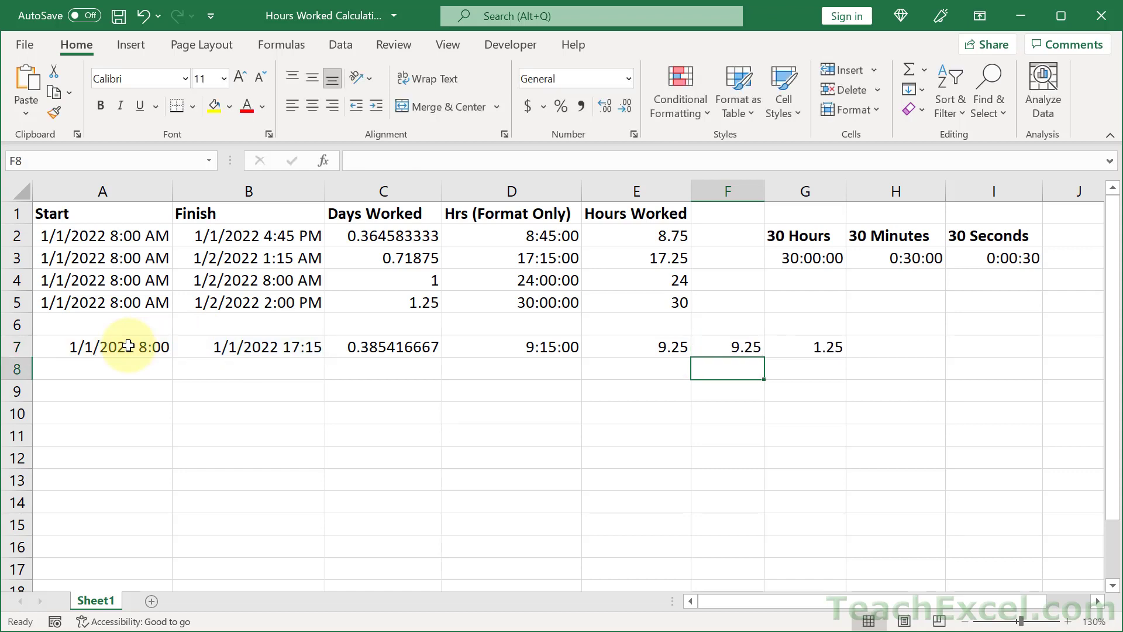
pyautogui.doubleClick(734, 345)
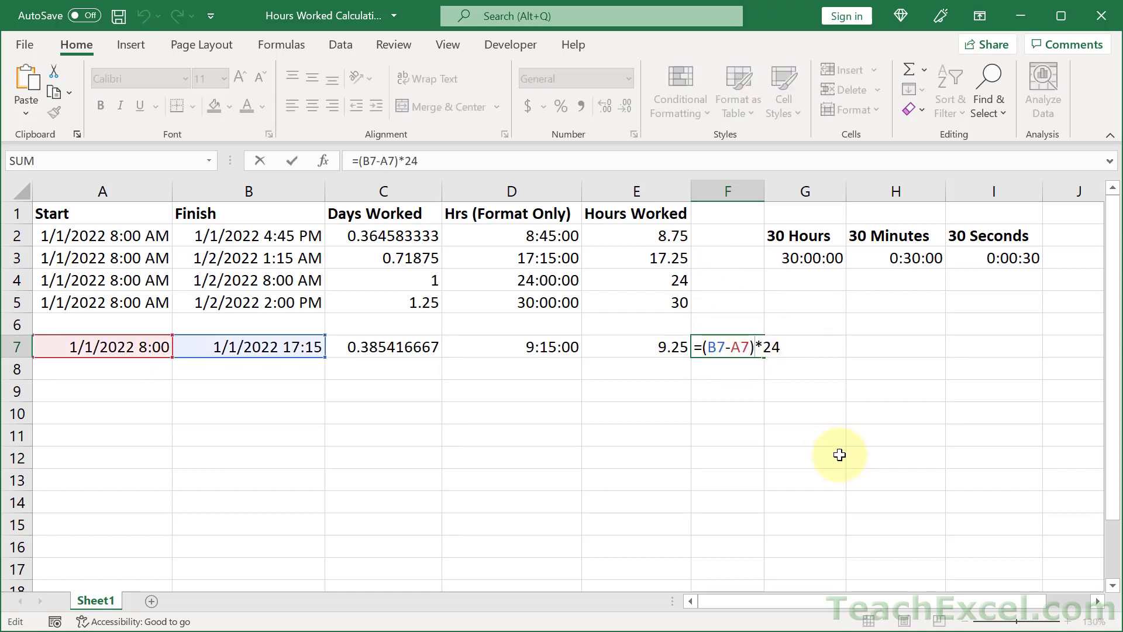
pyautogui.press('Escape')
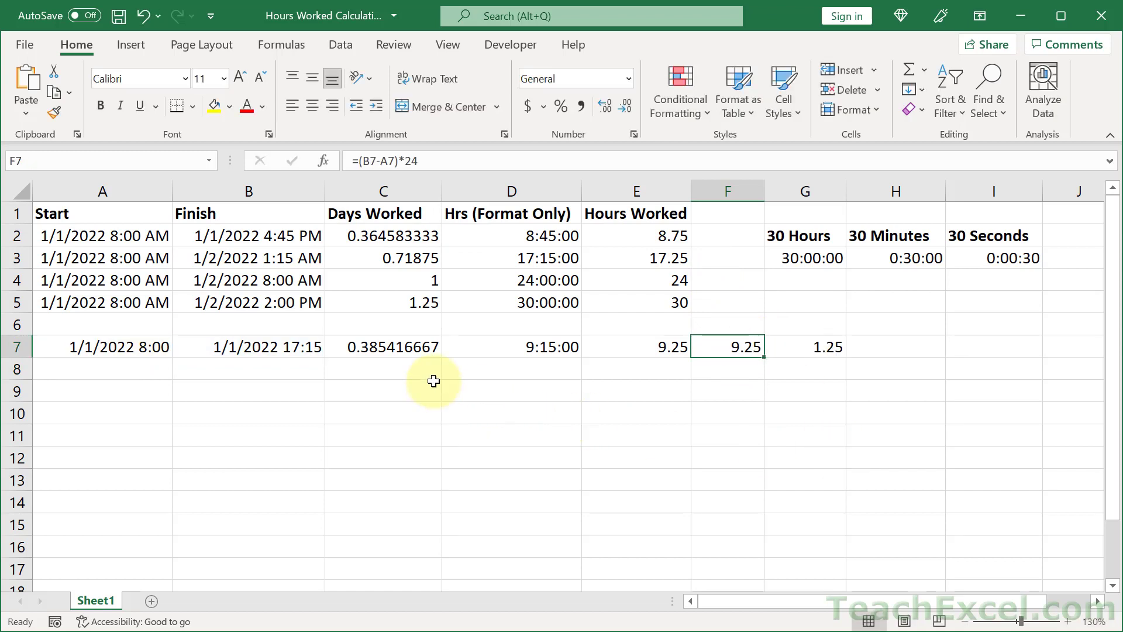
# Step: Inspect row 5: start, finish, 1.25 days, 30:00:00 and 30 hours
pyautogui.click(105, 306)
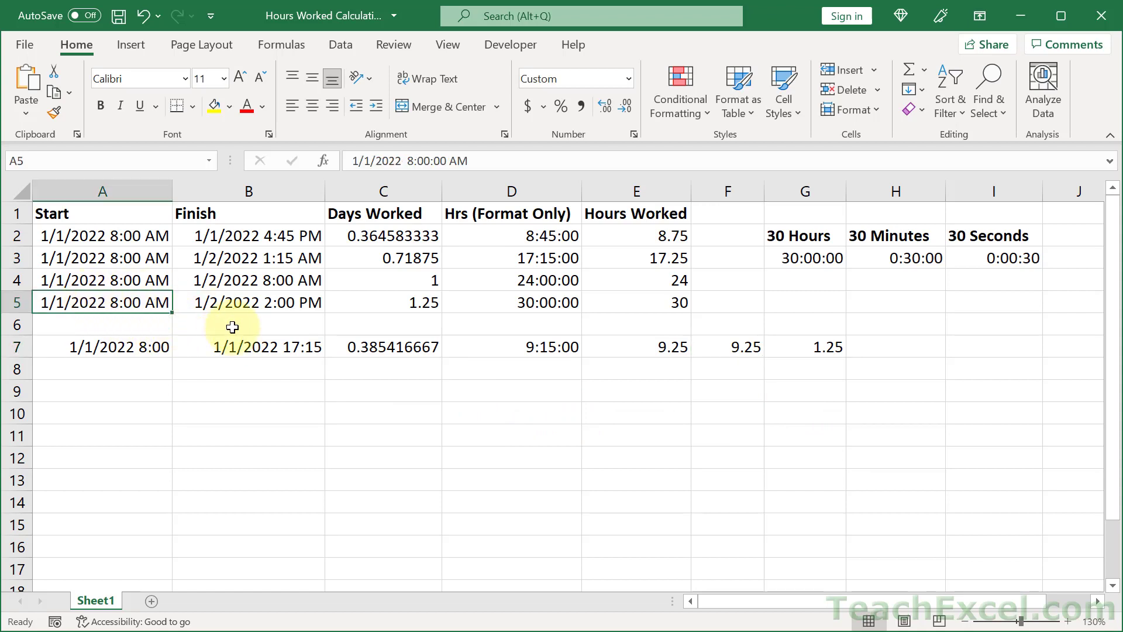
pyautogui.click(287, 302)
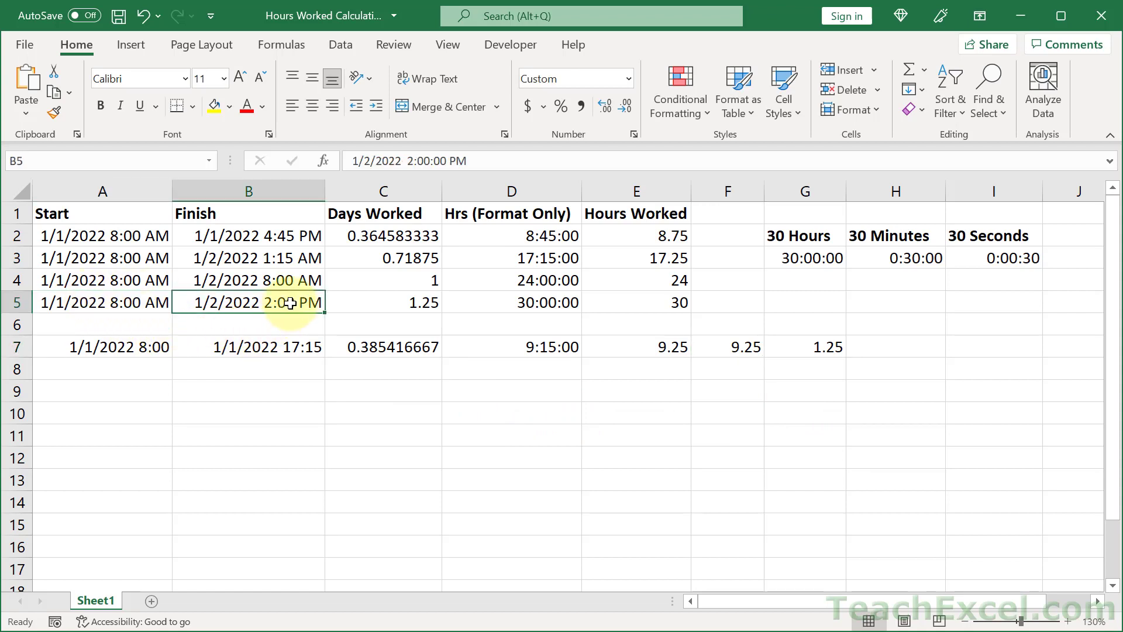
pyautogui.click(396, 302)
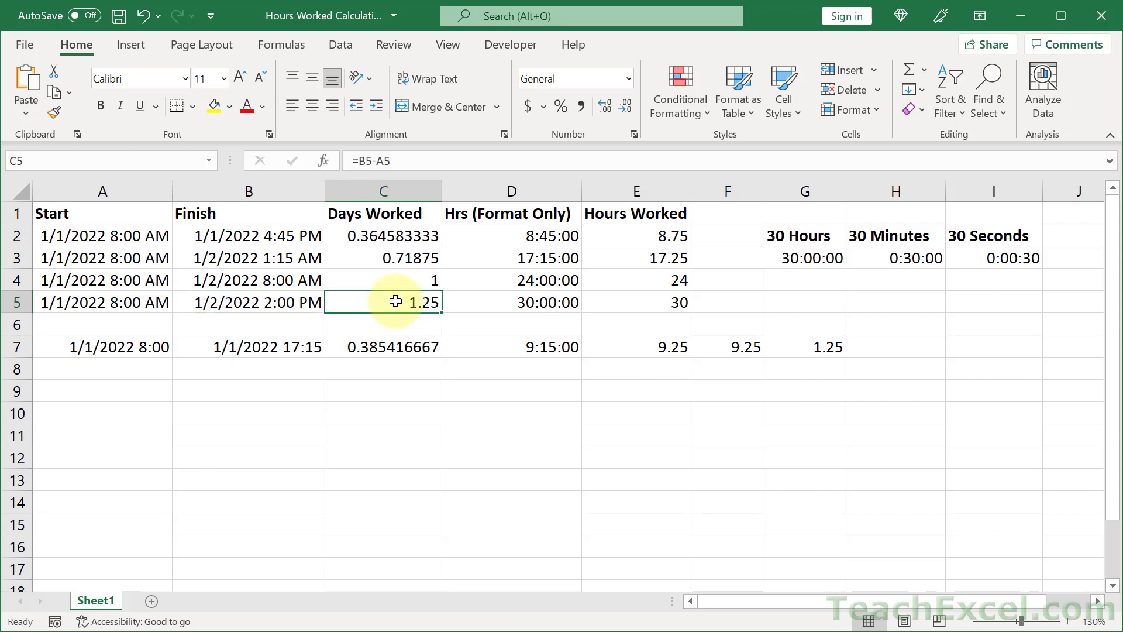
pyautogui.click(541, 303)
pyautogui.click(643, 302)
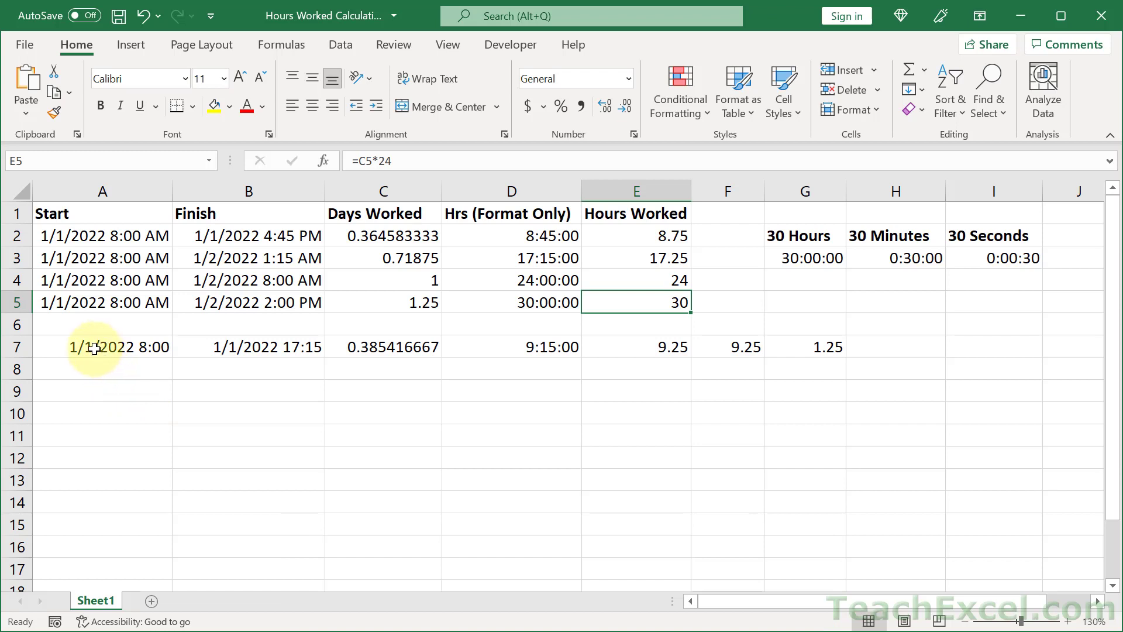
# Step: Set A7:B7 to General, revealing serials 44562.33333 and 44562.71875
pyautogui.moveTo(94, 348); pyautogui.dragTo(239, 348)
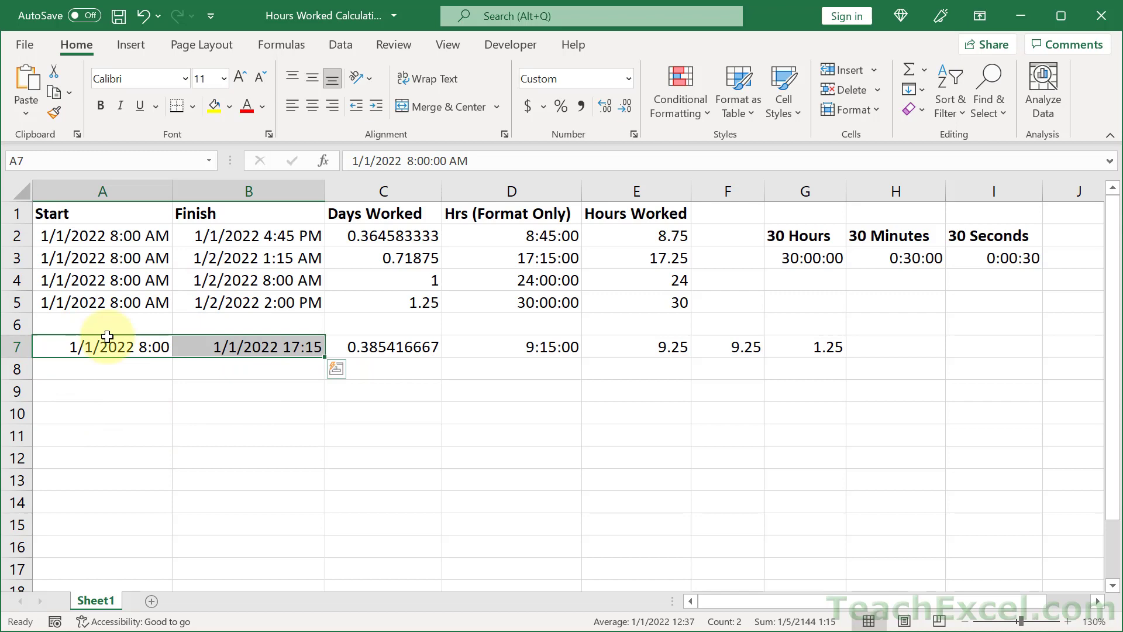
pyautogui.click(629, 78)
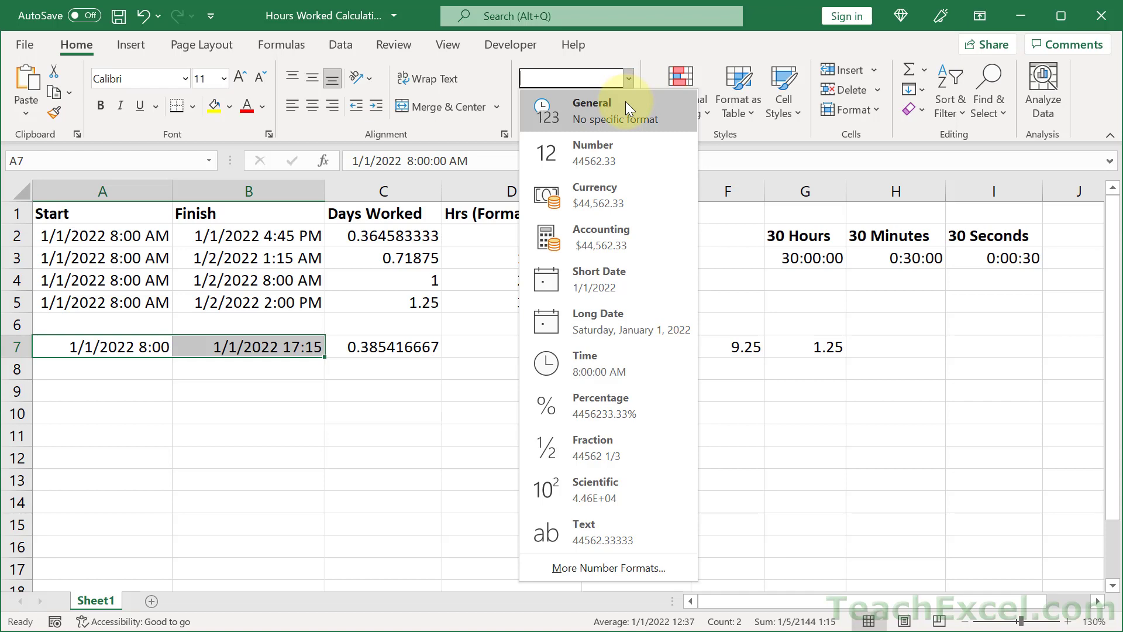
pyautogui.click(625, 101)
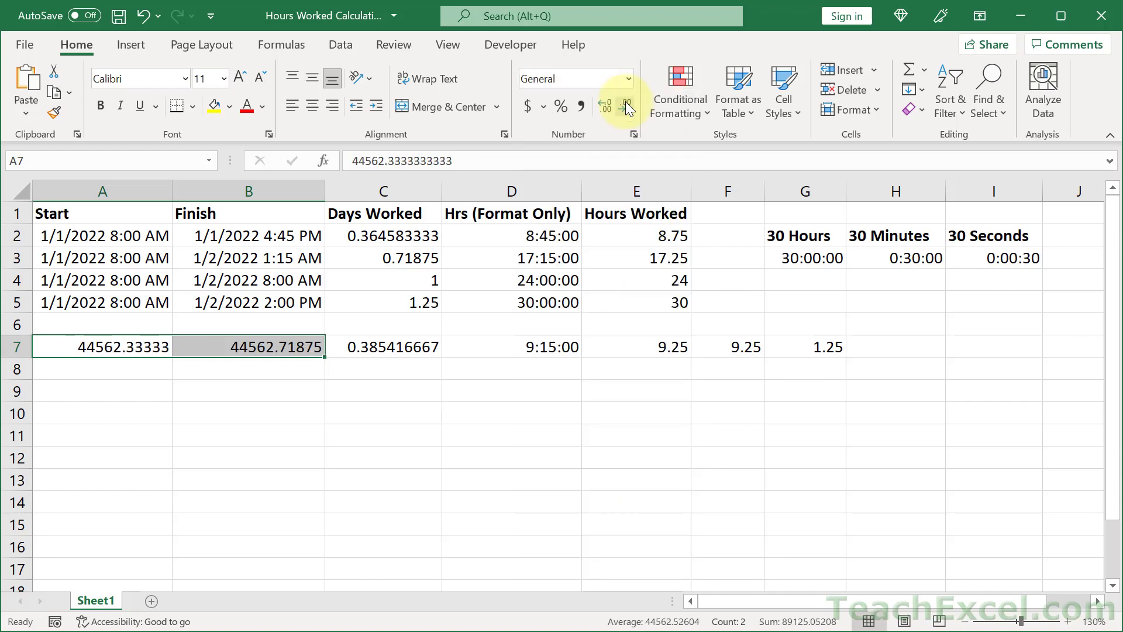
pyautogui.click(268, 366)
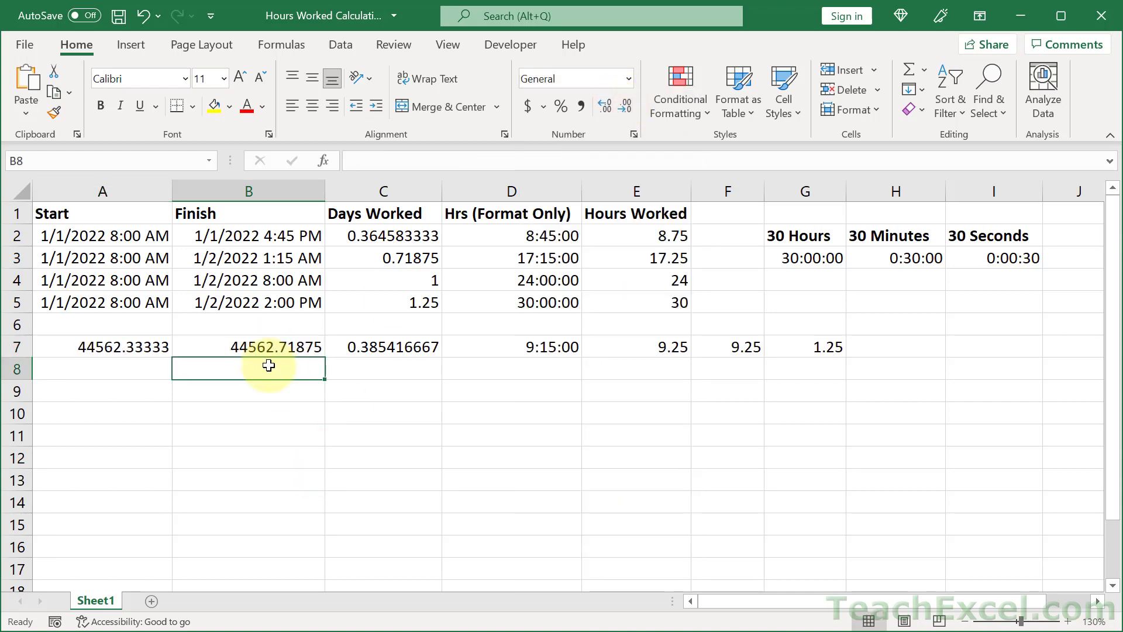
pyautogui.click(123, 345)
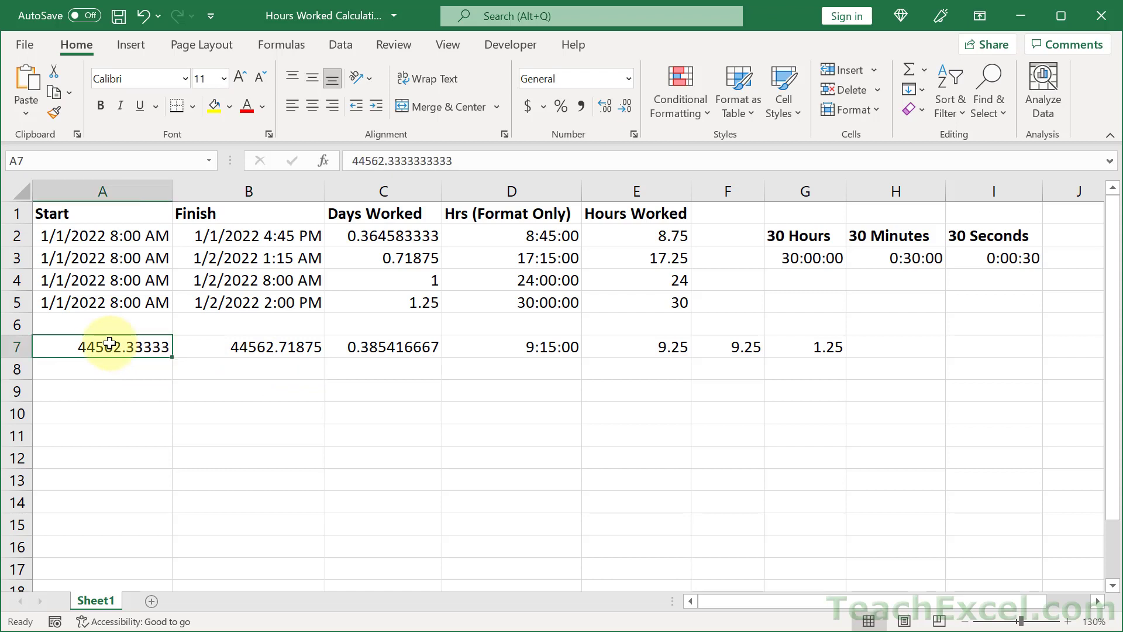
pyautogui.click(239, 345)
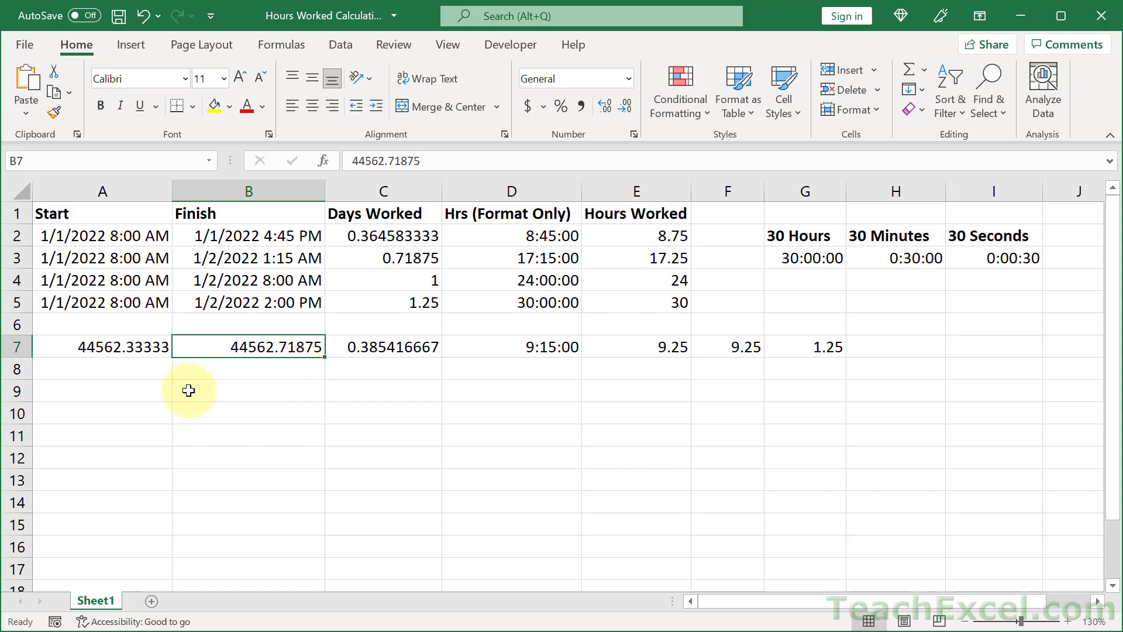
pyautogui.click(99, 349)
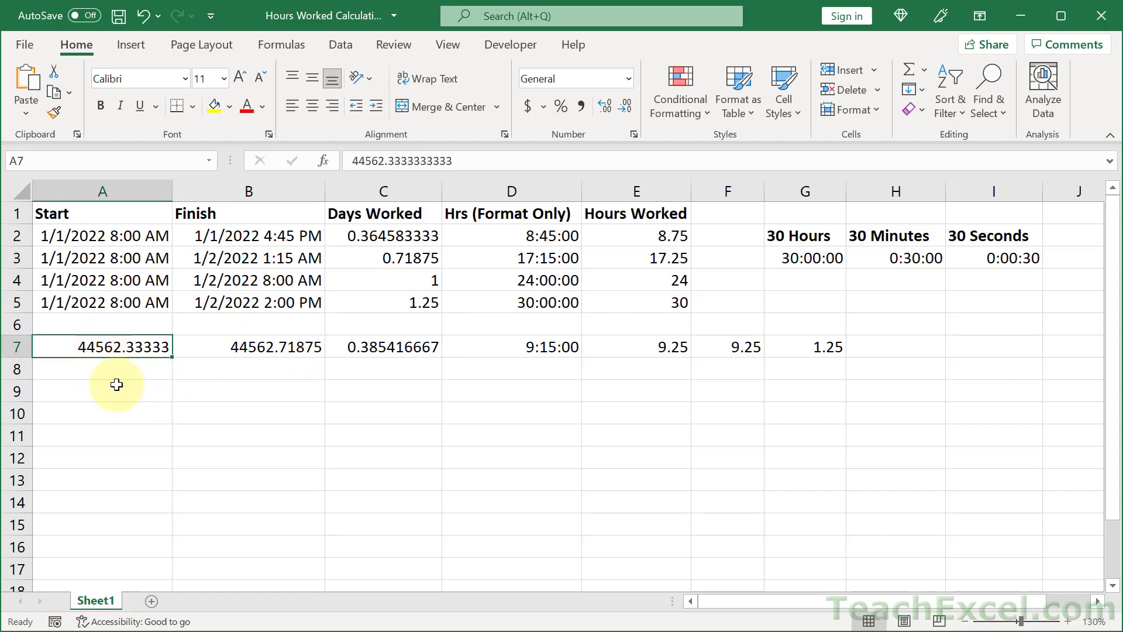
pyautogui.click(222, 355)
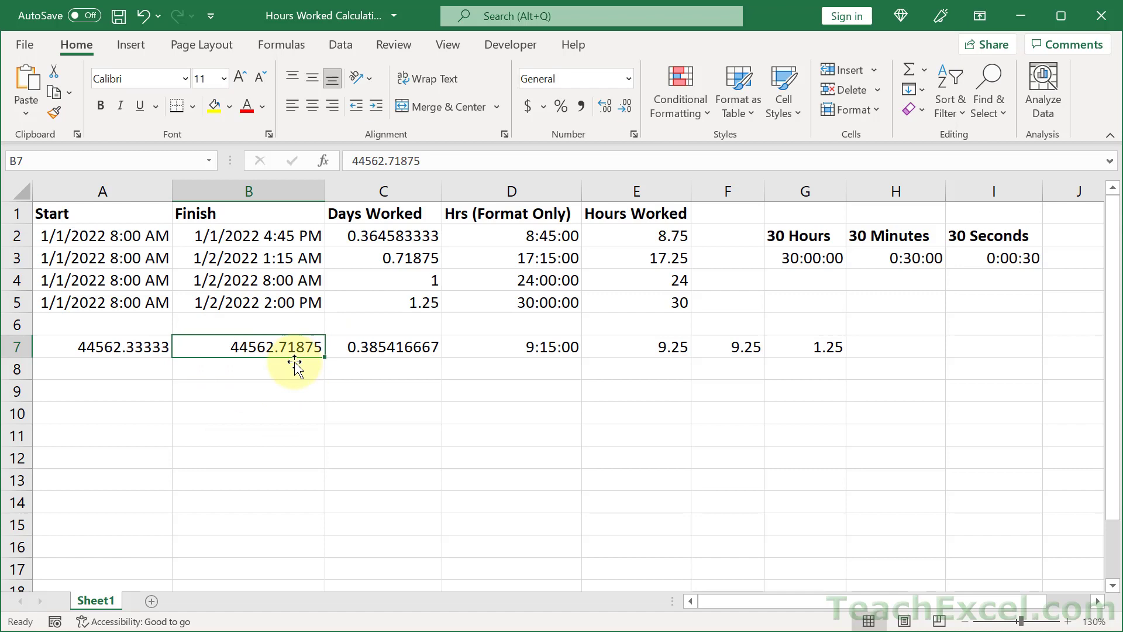
pyautogui.click(131, 346)
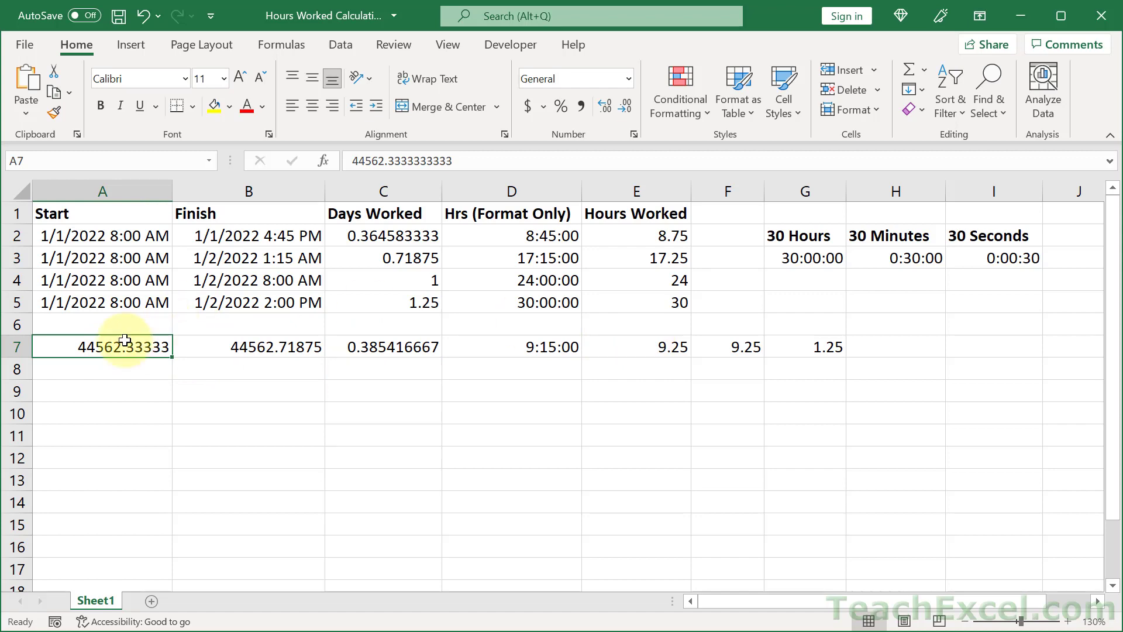
pyautogui.moveTo(118, 349); pyautogui.dragTo(289, 339)
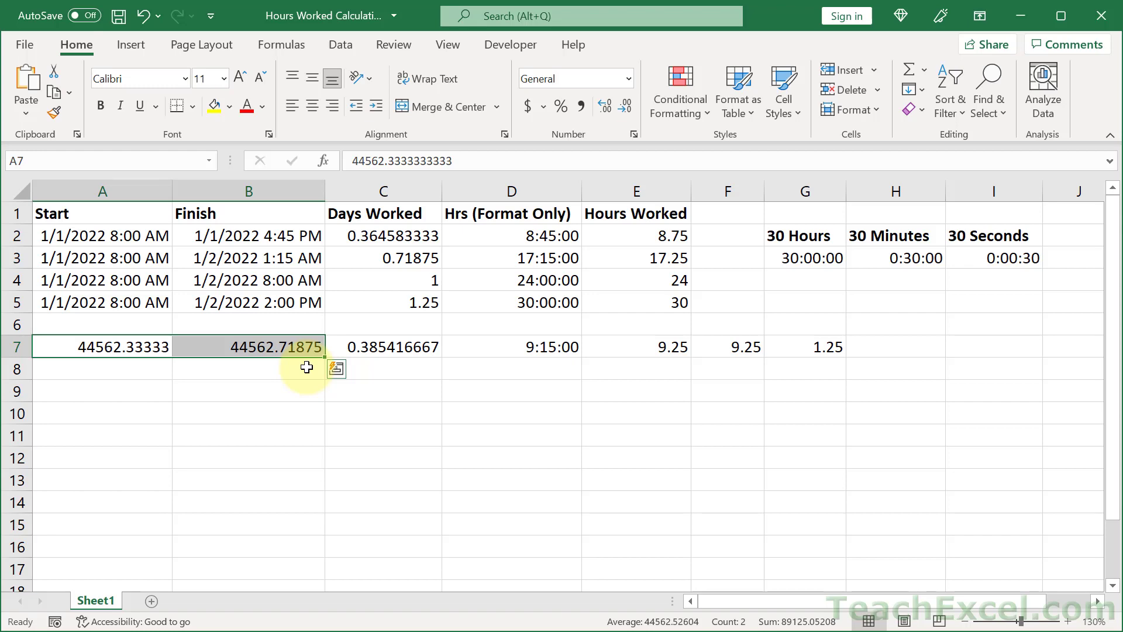
pyautogui.click(408, 347)
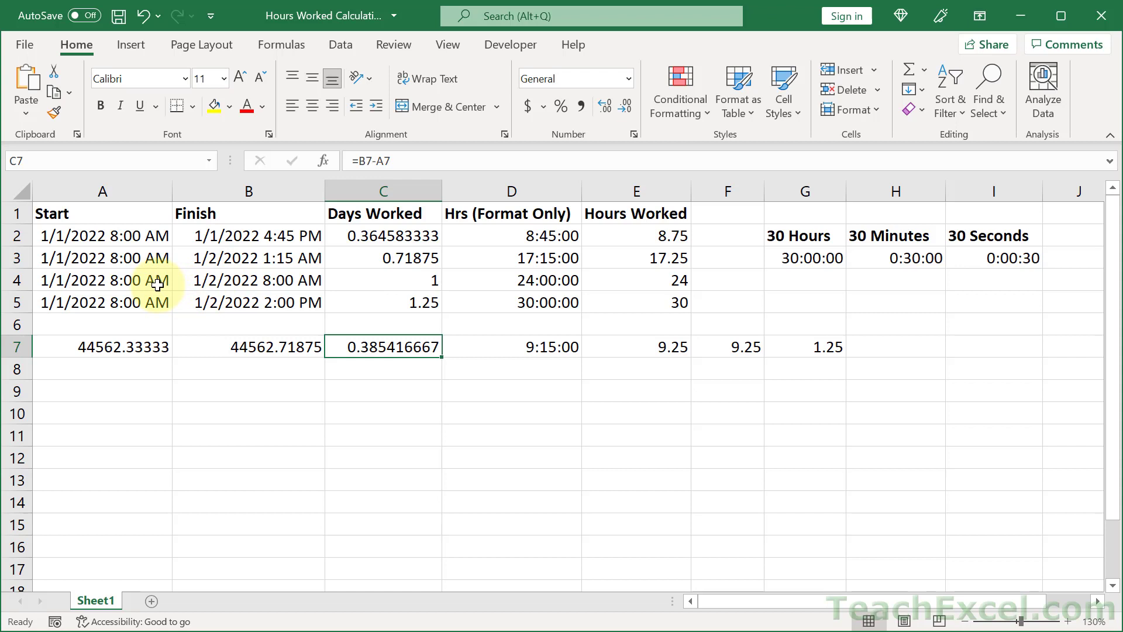
pyautogui.moveTo(156, 282); pyautogui.dragTo(252, 280)
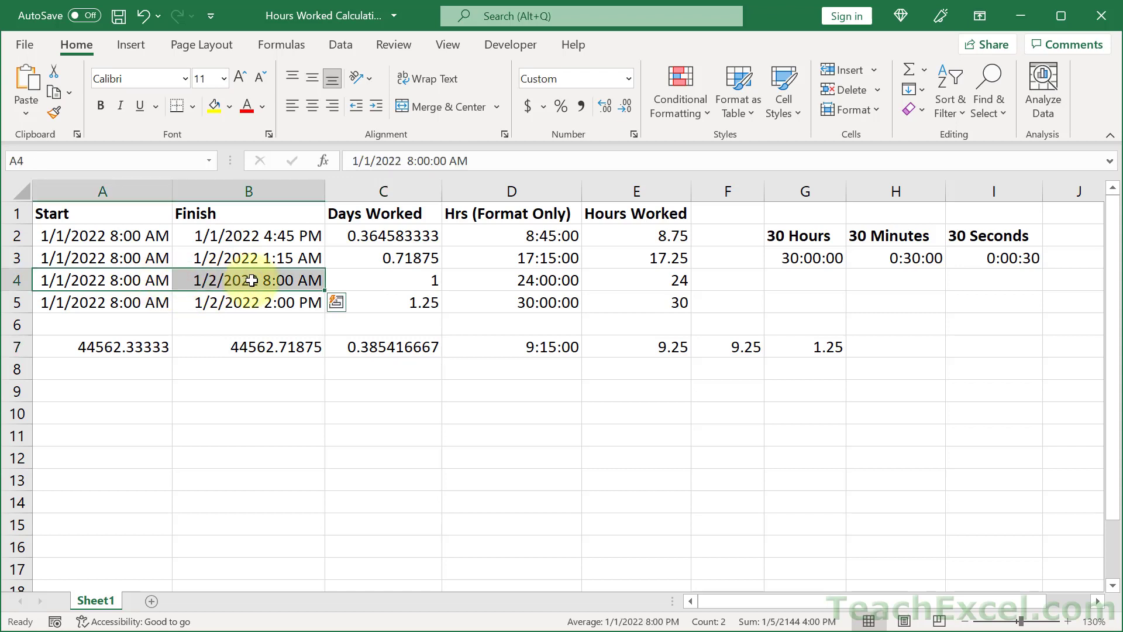
pyautogui.click(404, 281)
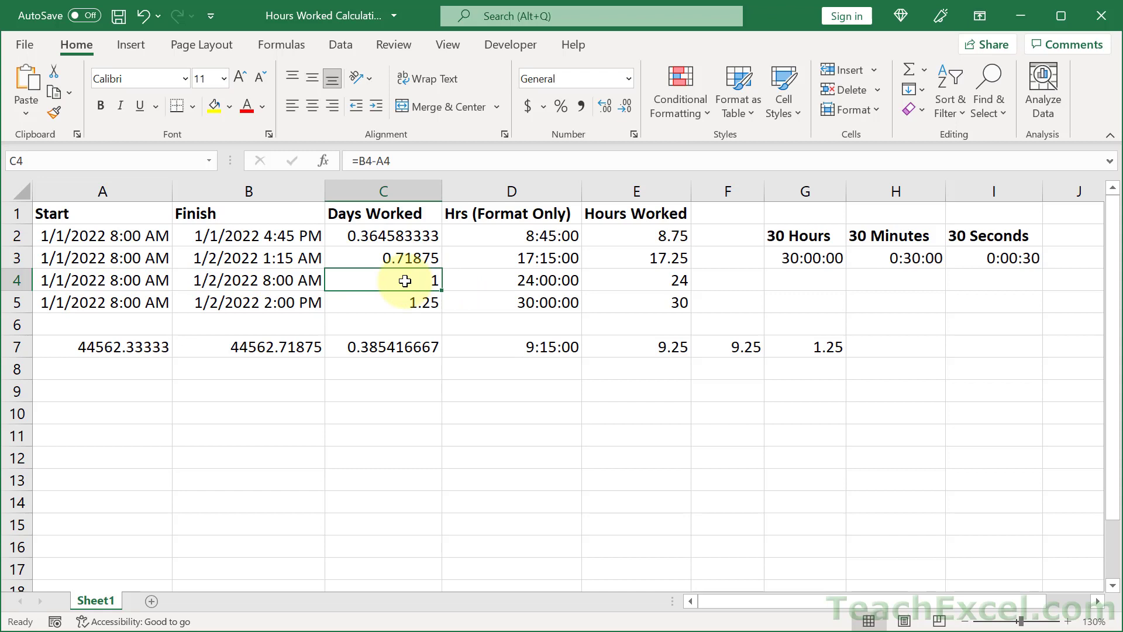
pyautogui.click(503, 278)
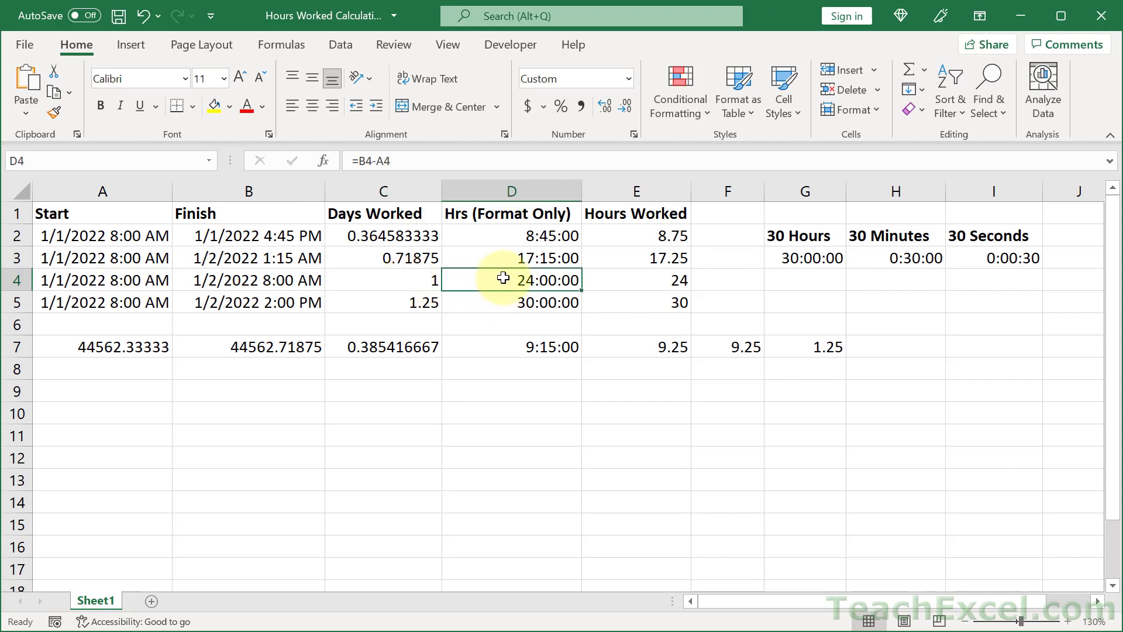
pyautogui.click(636, 283)
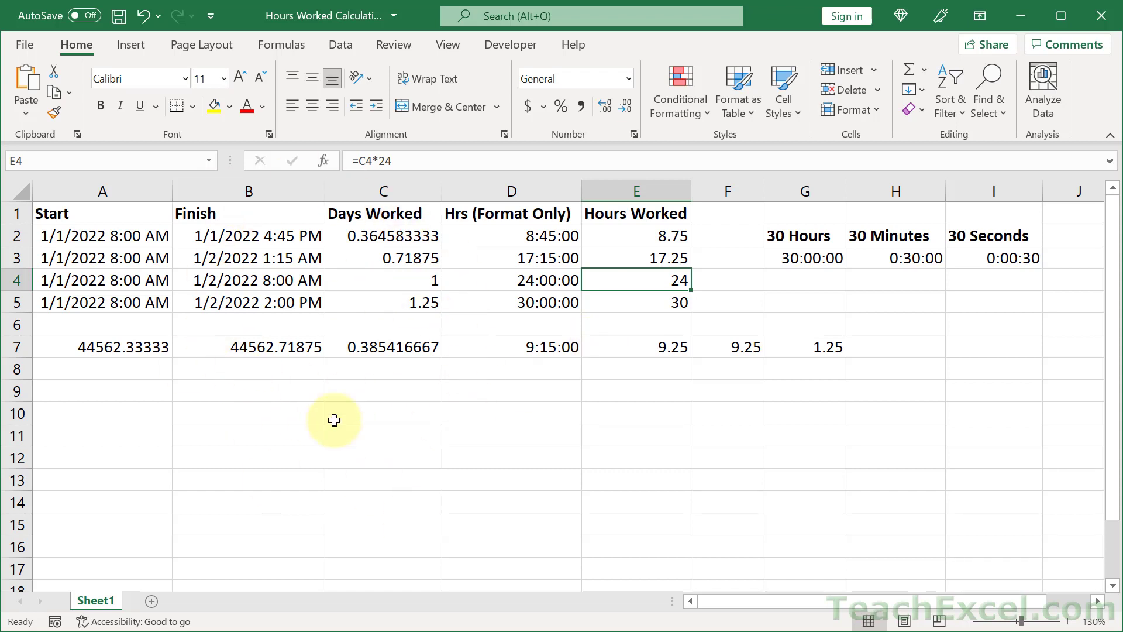
# Step: Insert an empty column C before the Days Worked column, leaving Days Worked in D1
pyautogui.rightClick(388, 181)
pyautogui.click(426, 327)
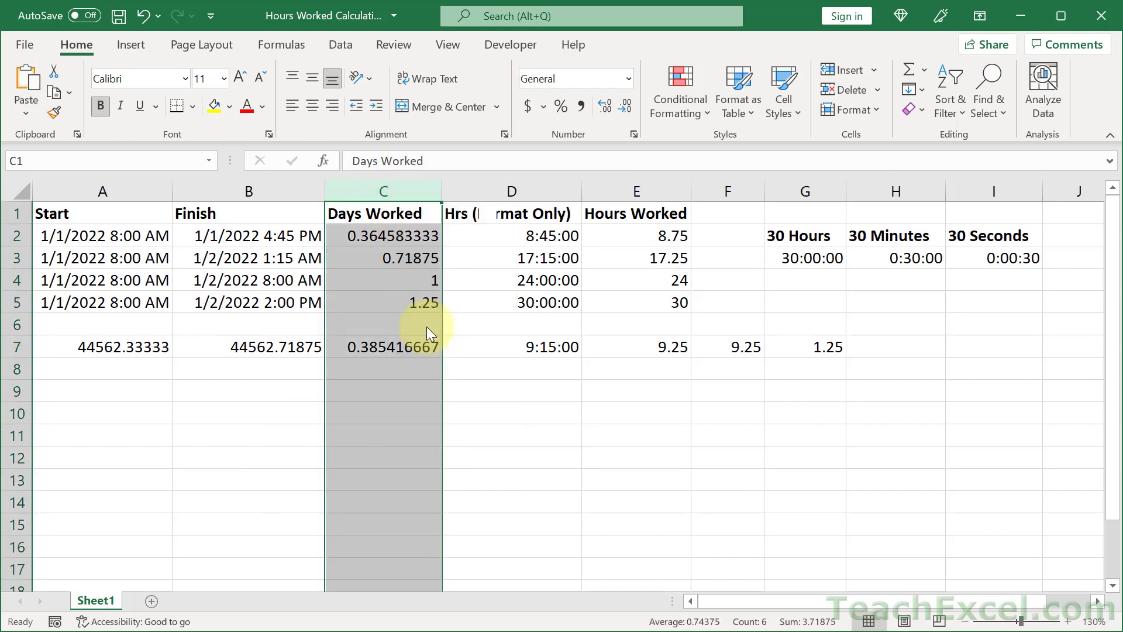
pyautogui.click(364, 211)
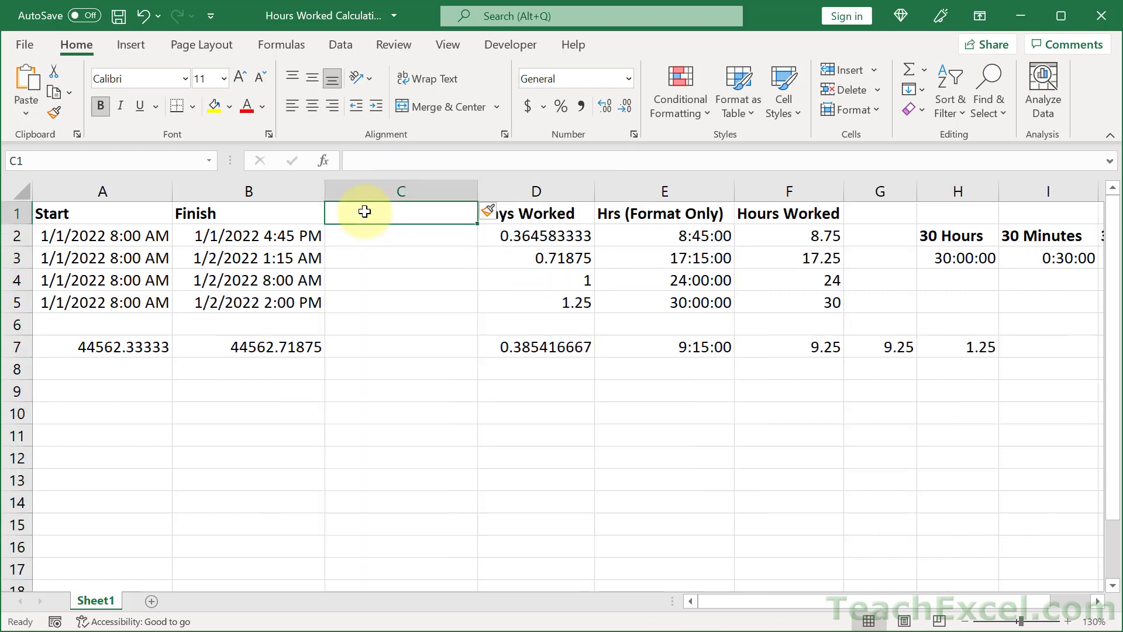
pyautogui.click(517, 212)
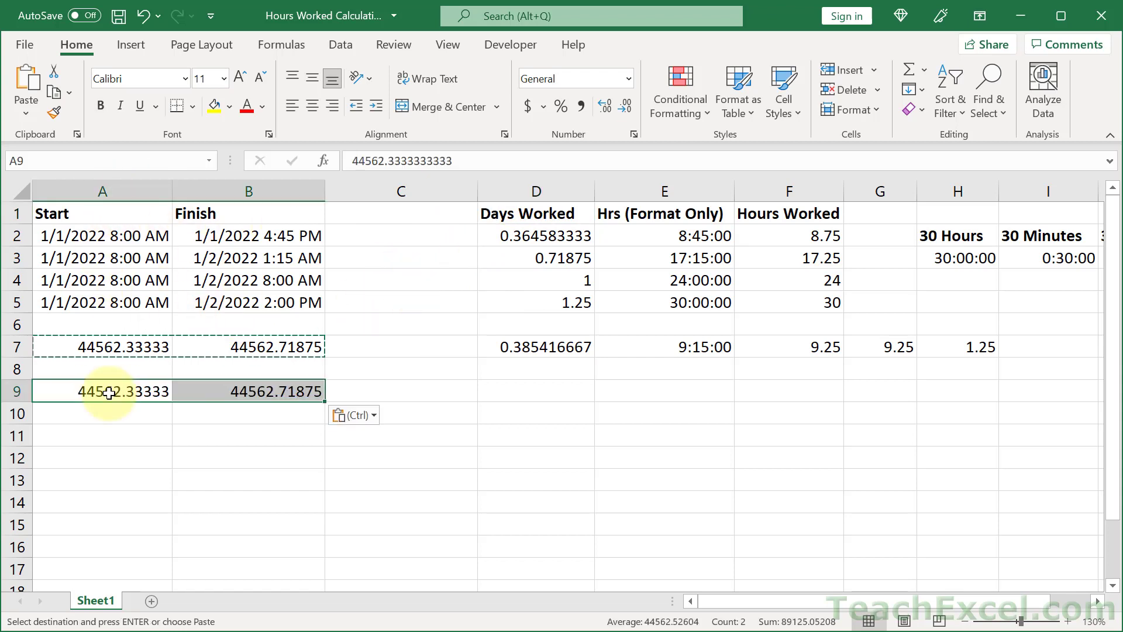
# Step: Copy A5's date format onto A9:B9 using formats-only paste
pyautogui.press('Escape')
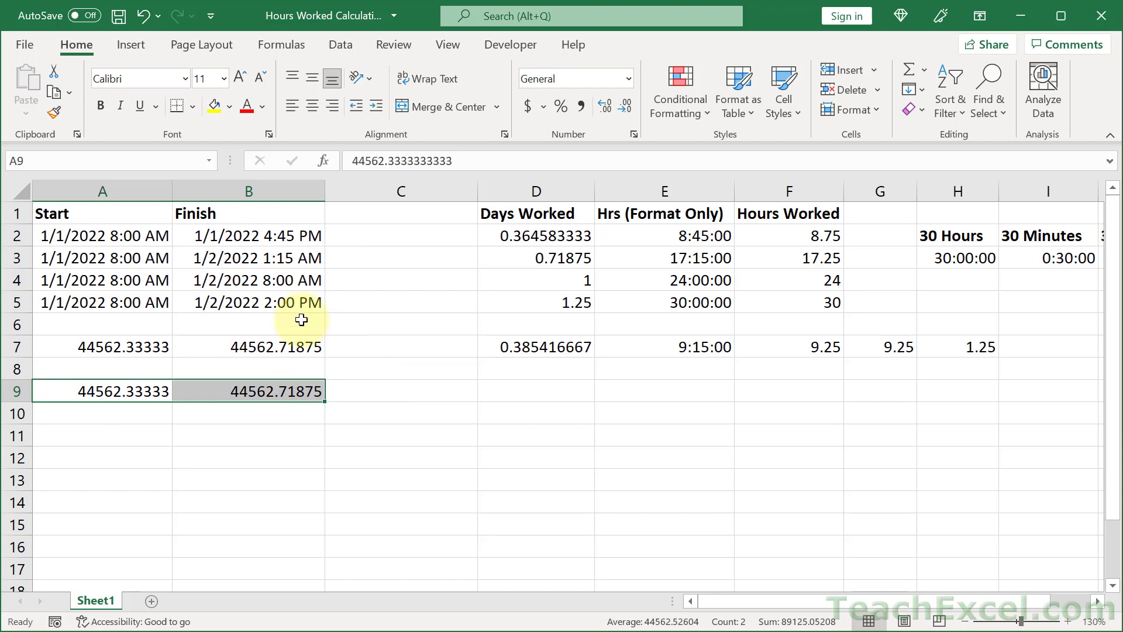
pyautogui.click(128, 303)
pyautogui.hotkey('ctrl', 'c')
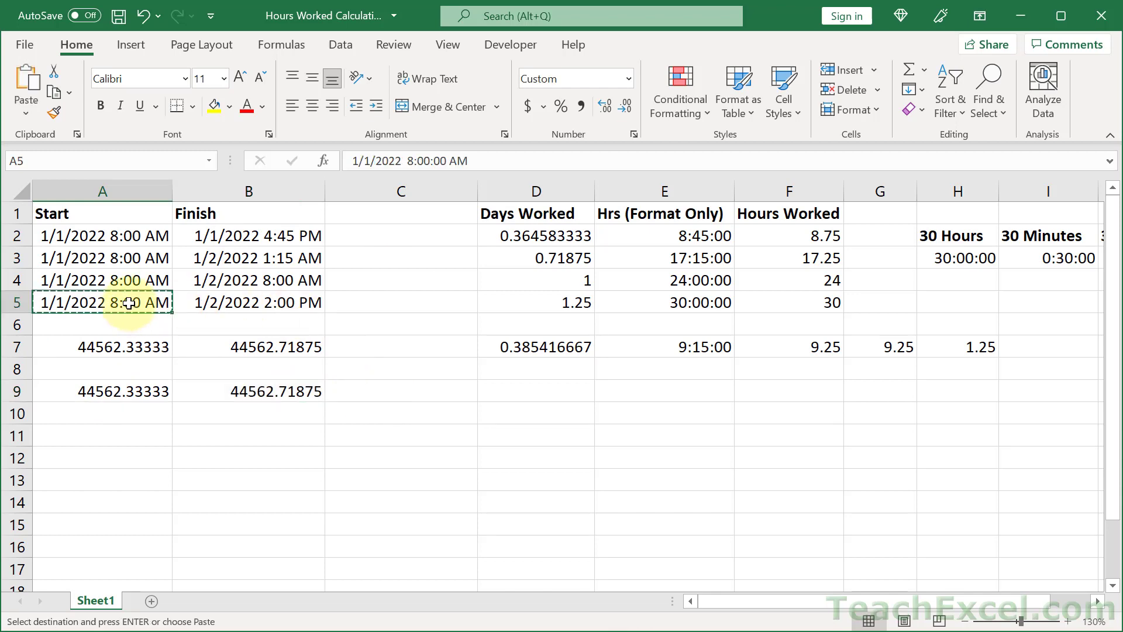
pyautogui.click(123, 390)
pyautogui.hotkey('shift', 'Right')
pyautogui.hotkey('ctrl', 'alt', 'v')
pyautogui.press('Escape')
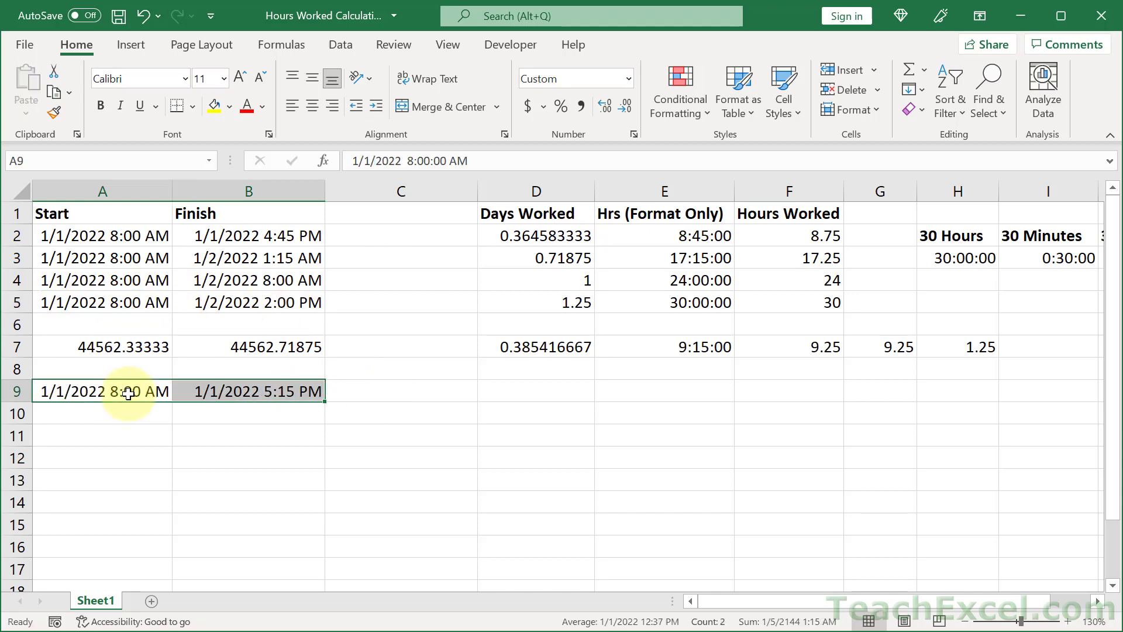
# Step: Enter the lunch break as 1/1/2022 11:15 am in C9 and 1/1/2022 11:45 am in D9
pyautogui.click(411, 389)
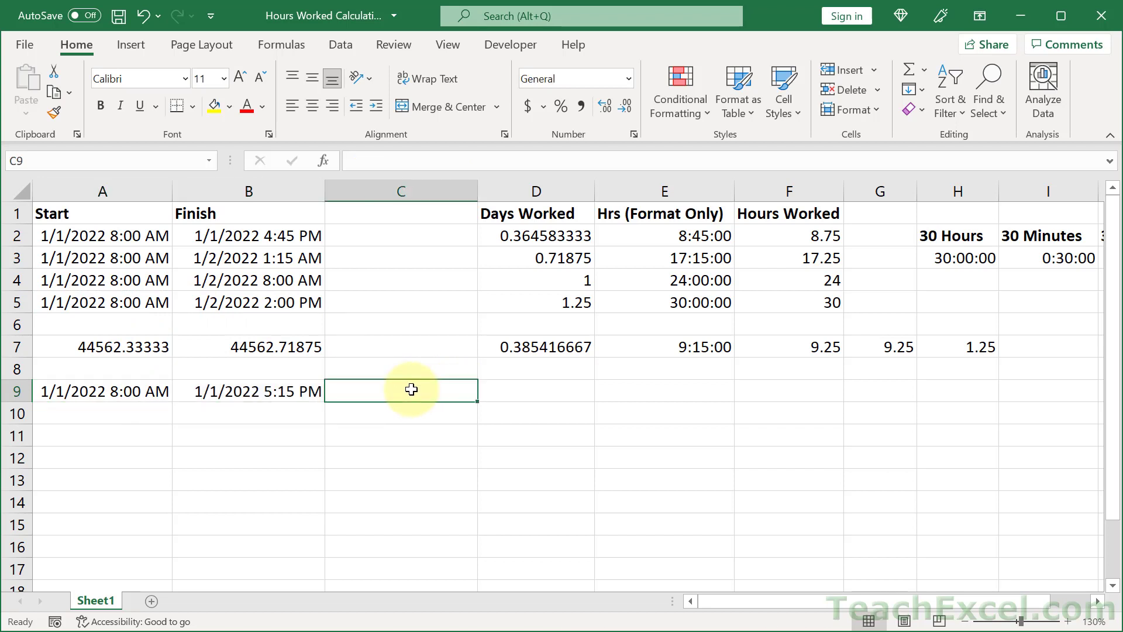
pyautogui.write('1/1/2022')
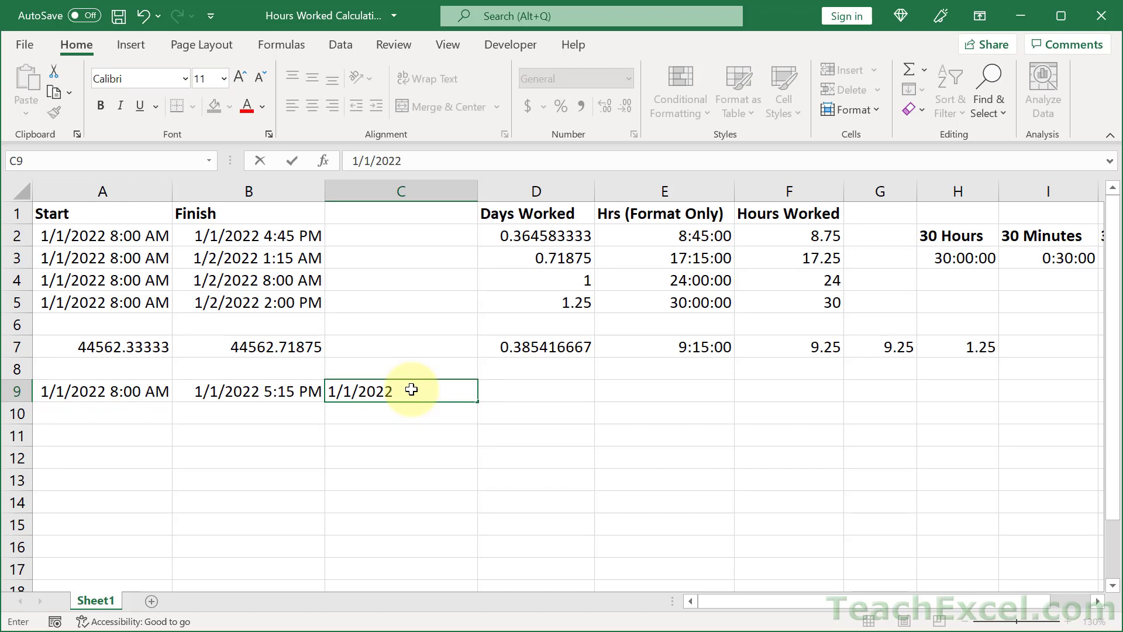
pyautogui.write(' 11:15am')
pyautogui.click(437, 390)
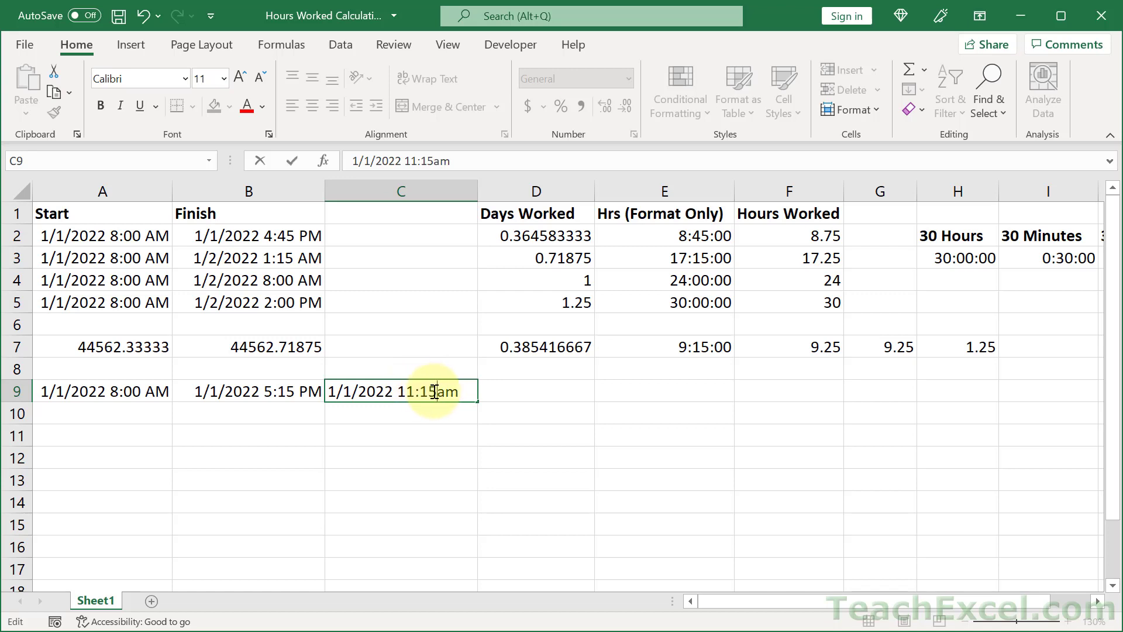
pyautogui.moveTo(464, 391); pyautogui.dragTo(314, 390)
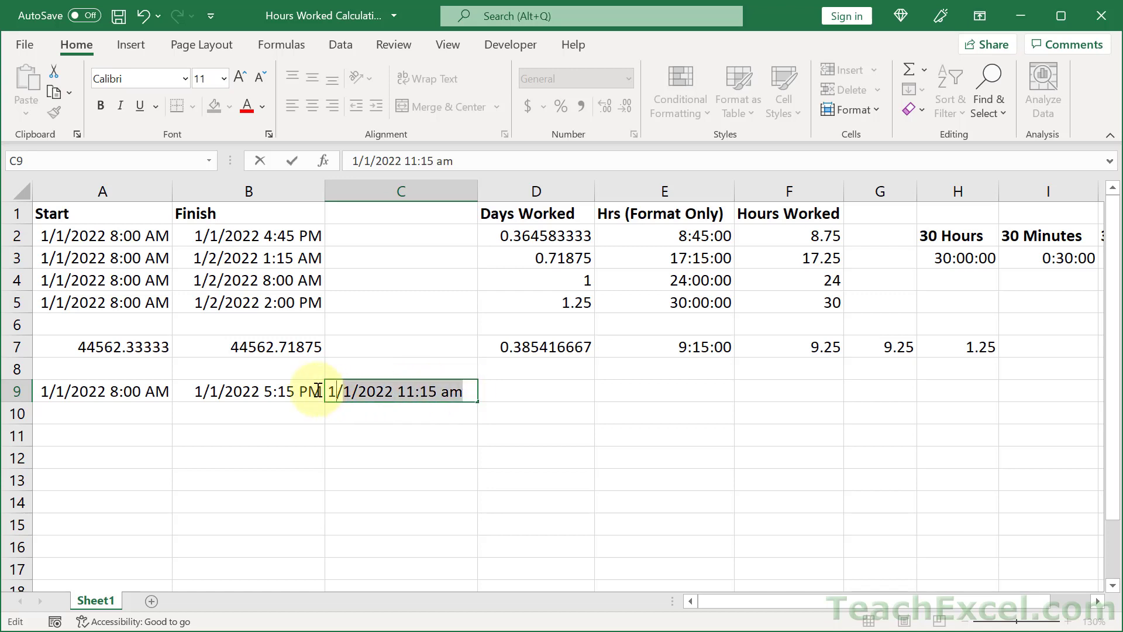
pyautogui.press('Tab')
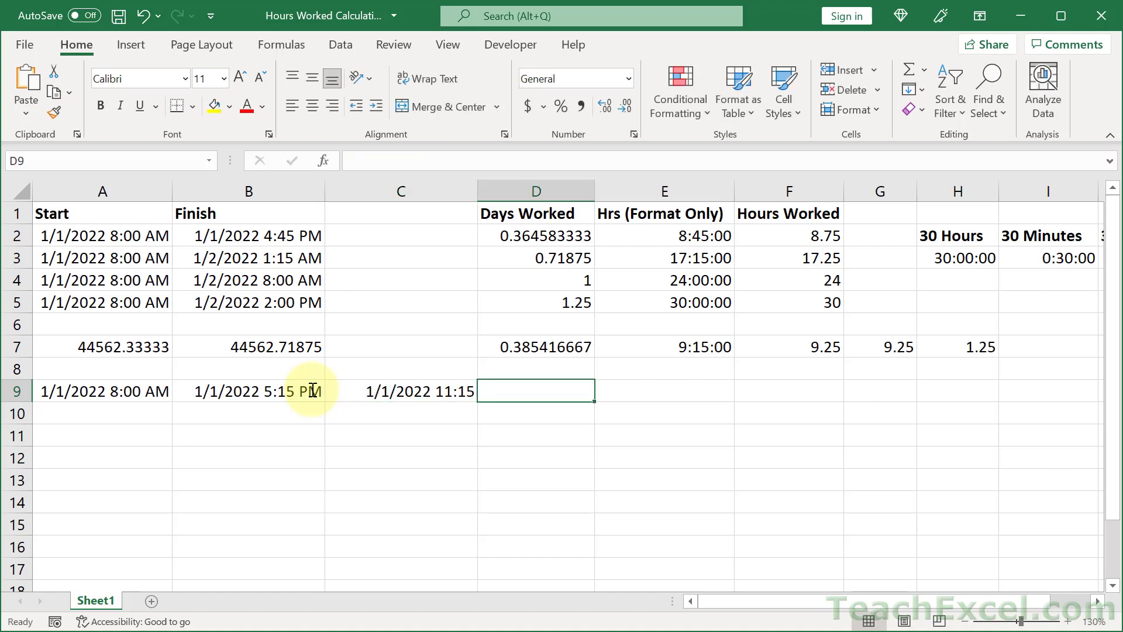
pyautogui.write('1/1/2022 11:15 am')
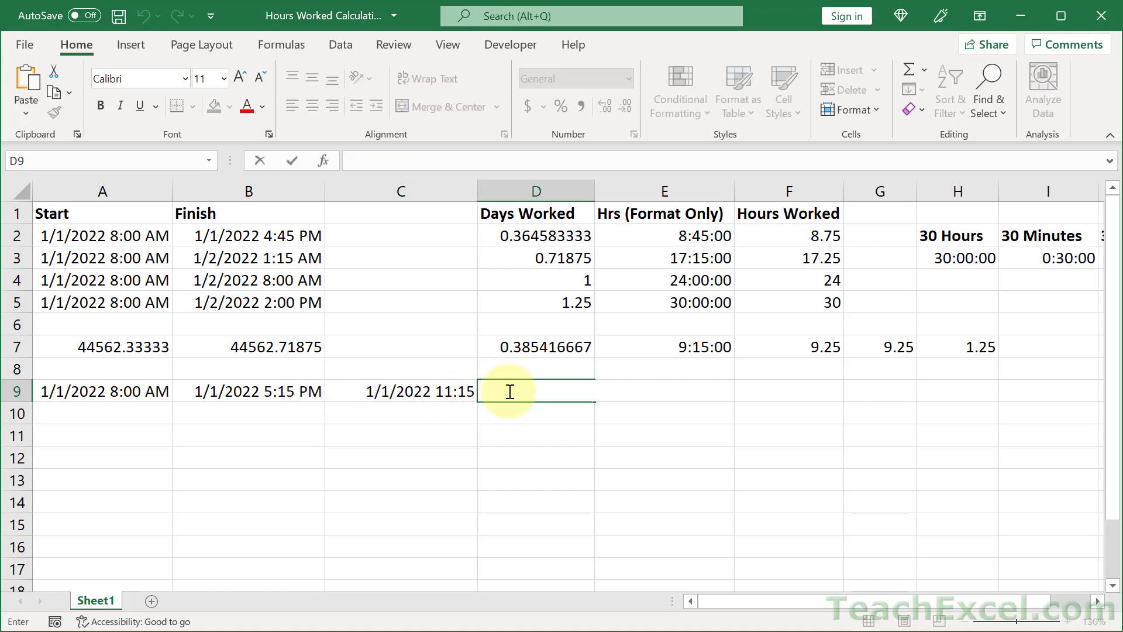
pyautogui.click(583, 391)
pyautogui.press('BackSpace')
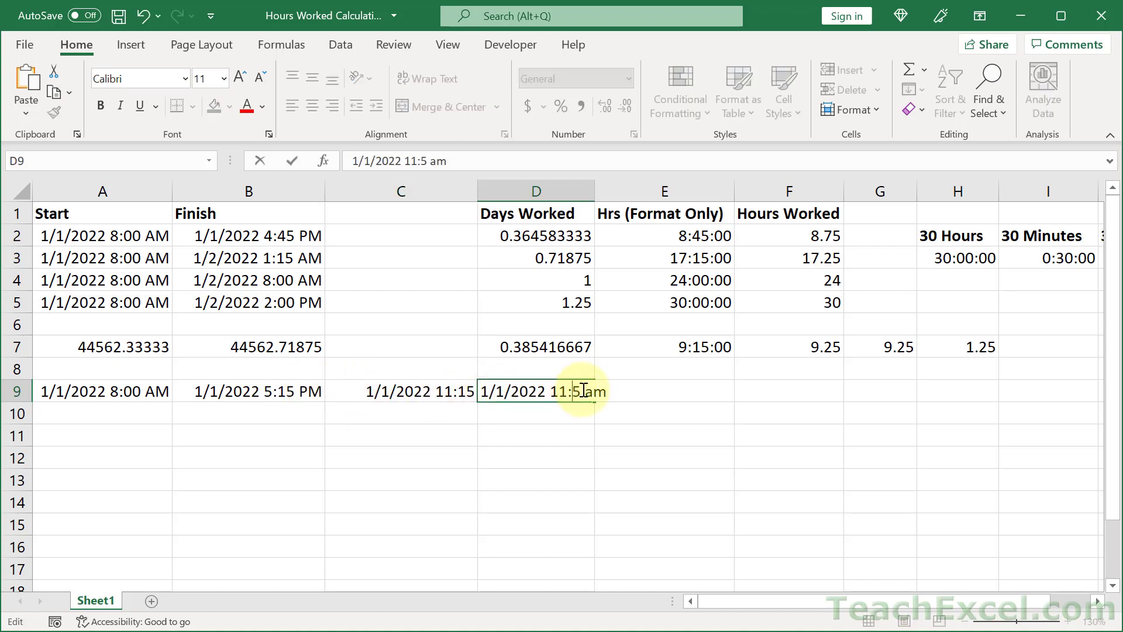
pyautogui.write('4')
pyautogui.press('Return')
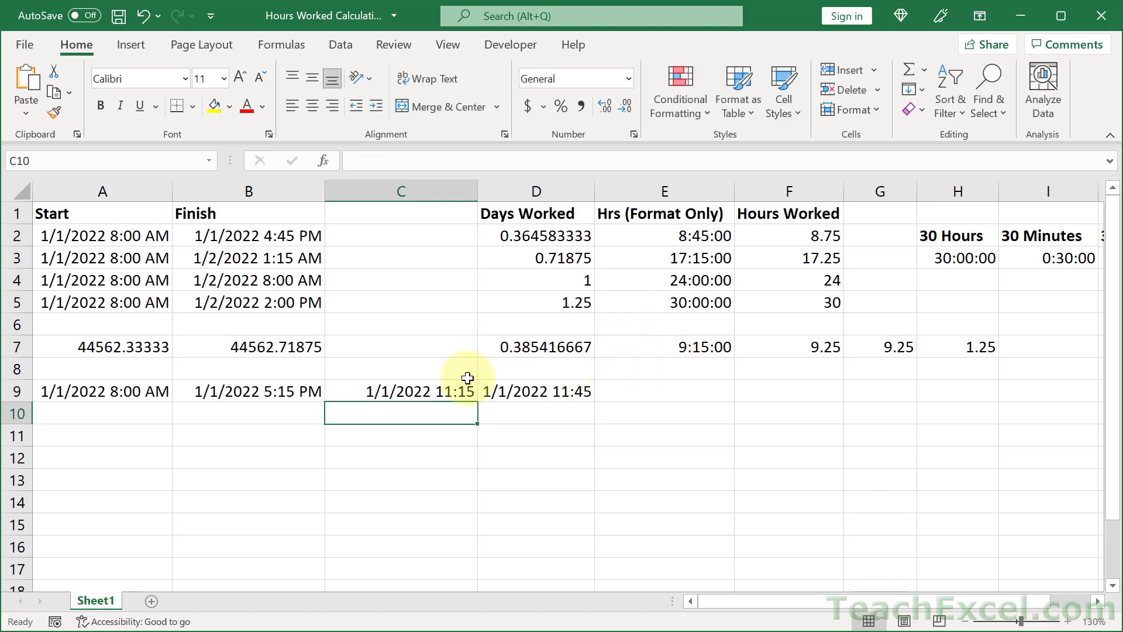
# Step: Enter =B9-A9 in E9 for the shift length of 0.385416667 days
pyautogui.click(667, 391)
pyautogui.write('=')
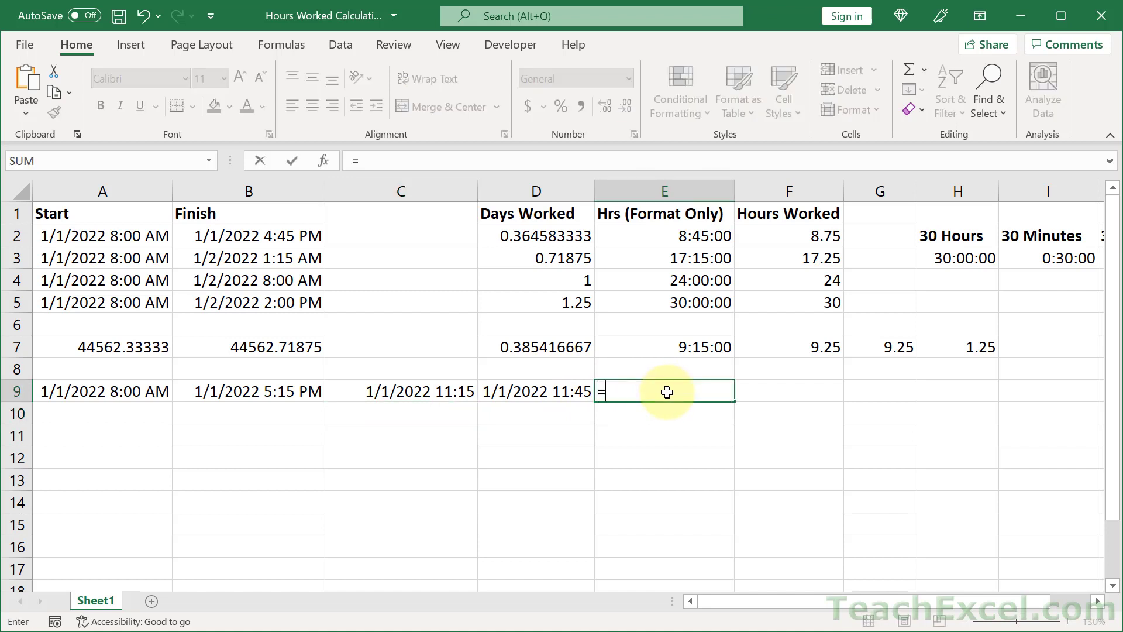
pyautogui.click(294, 397)
pyautogui.write('-')
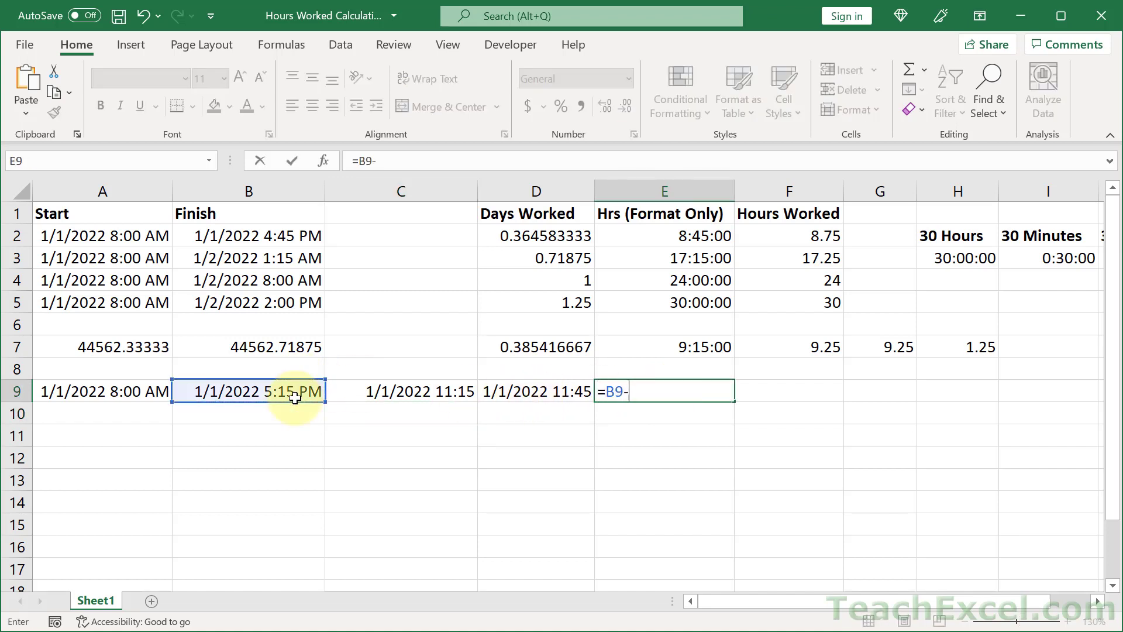
pyautogui.press('Left')
pyautogui.press('Left')
pyautogui.press('Left')
pyautogui.press('Left')
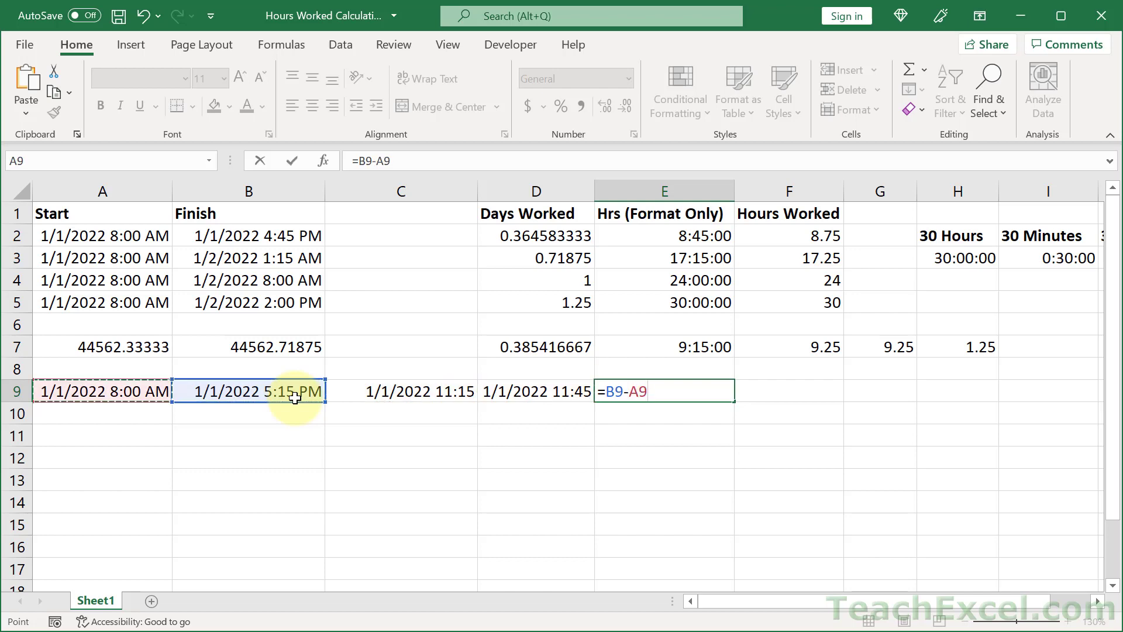
pyautogui.hotkey('ctrl', 'Return')
# Step: Build the lunch-length formula =D9-C9 in F9
pyautogui.press('Right')
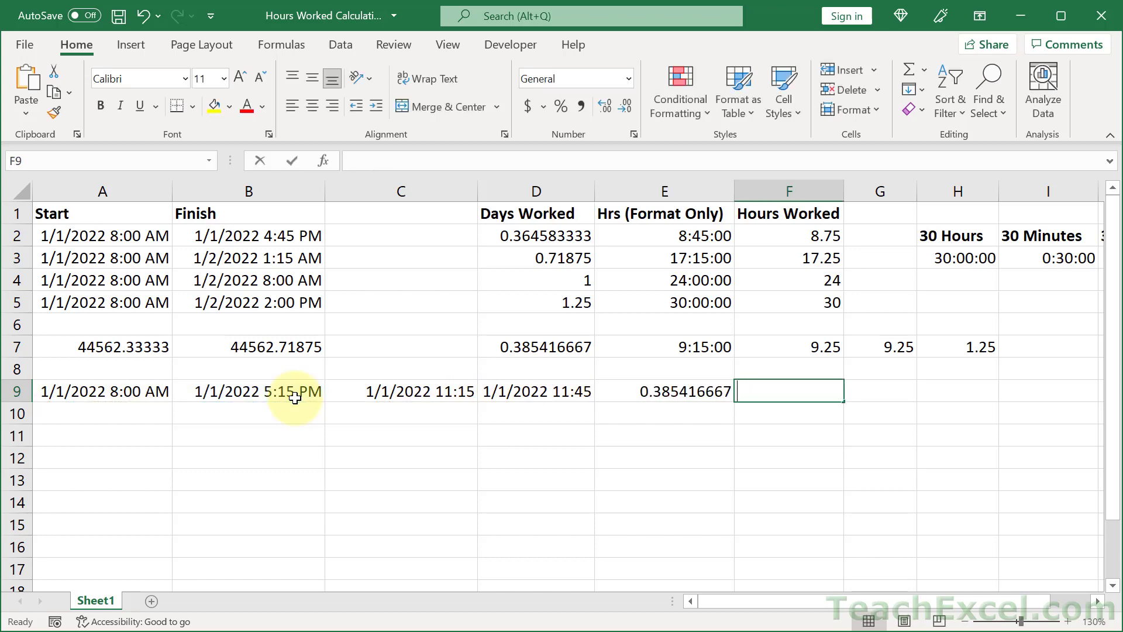
pyautogui.write('=')
pyautogui.press('Left')
pyautogui.press('Left')
pyautogui.press('Left')
pyautogui.press('Right')
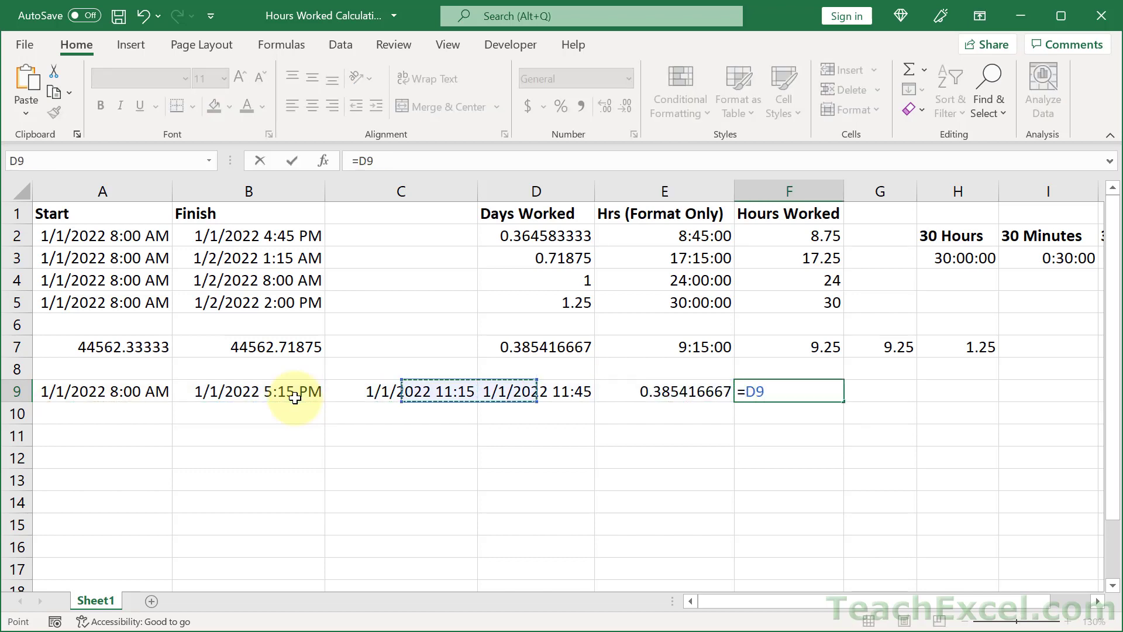
pyautogui.write('-')
pyautogui.press('Left')
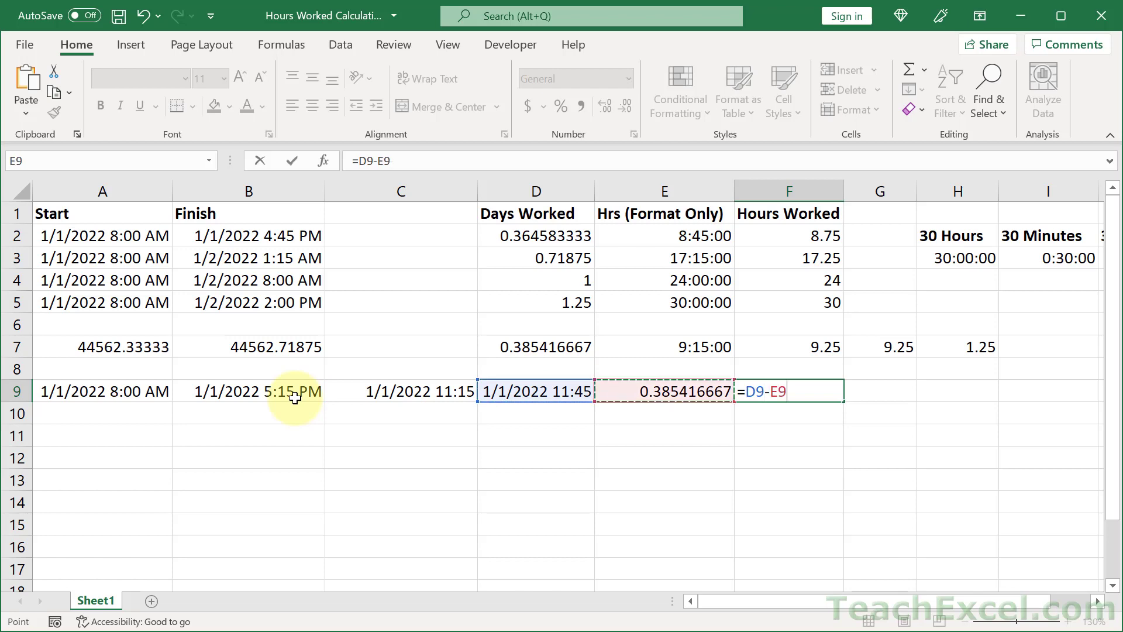
pyautogui.press('Left')
pyautogui.press('Left')
# Step: Commit F9's lunch formula and enter =E9-F9 in G9, giving 0.36458 days worked
pyautogui.hotkey('ctrl', 'Return')
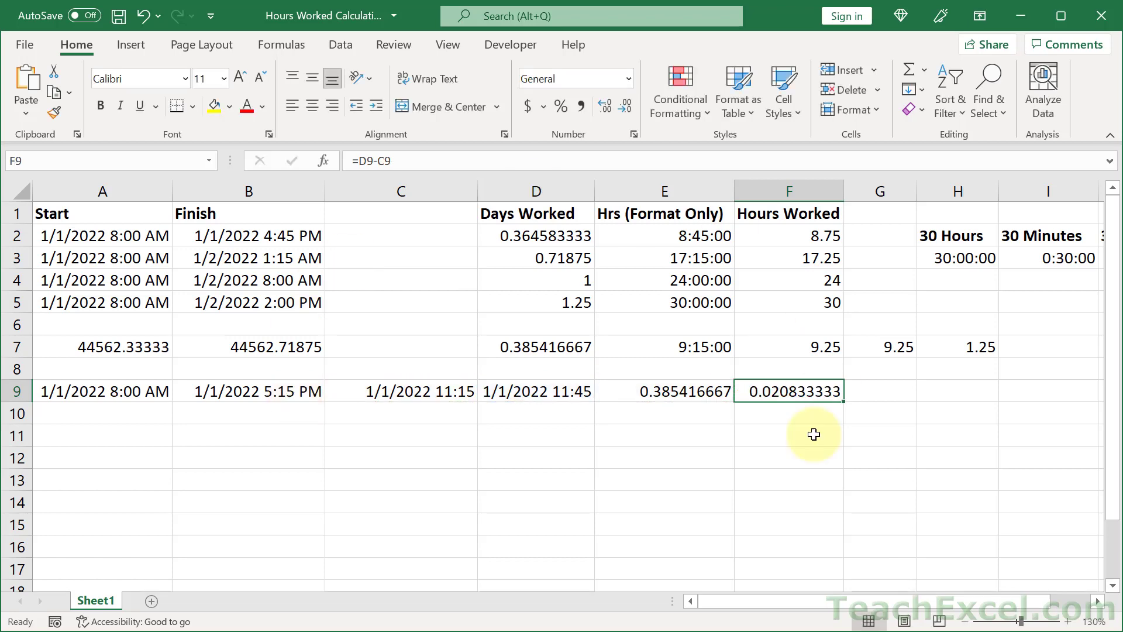
pyautogui.click(878, 386)
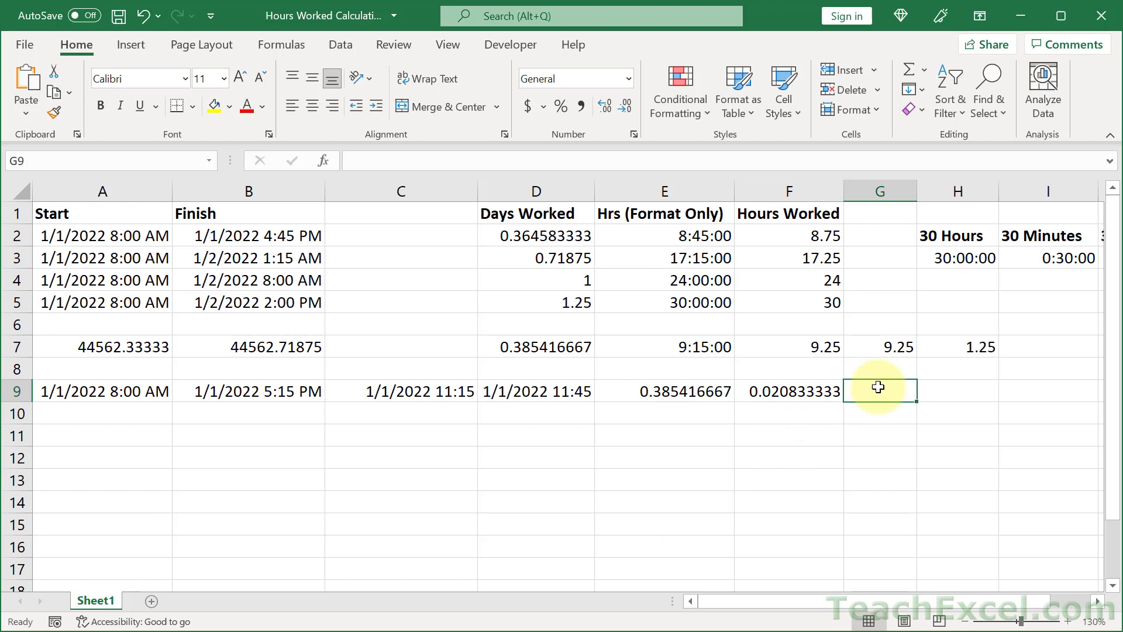
pyautogui.write('=')
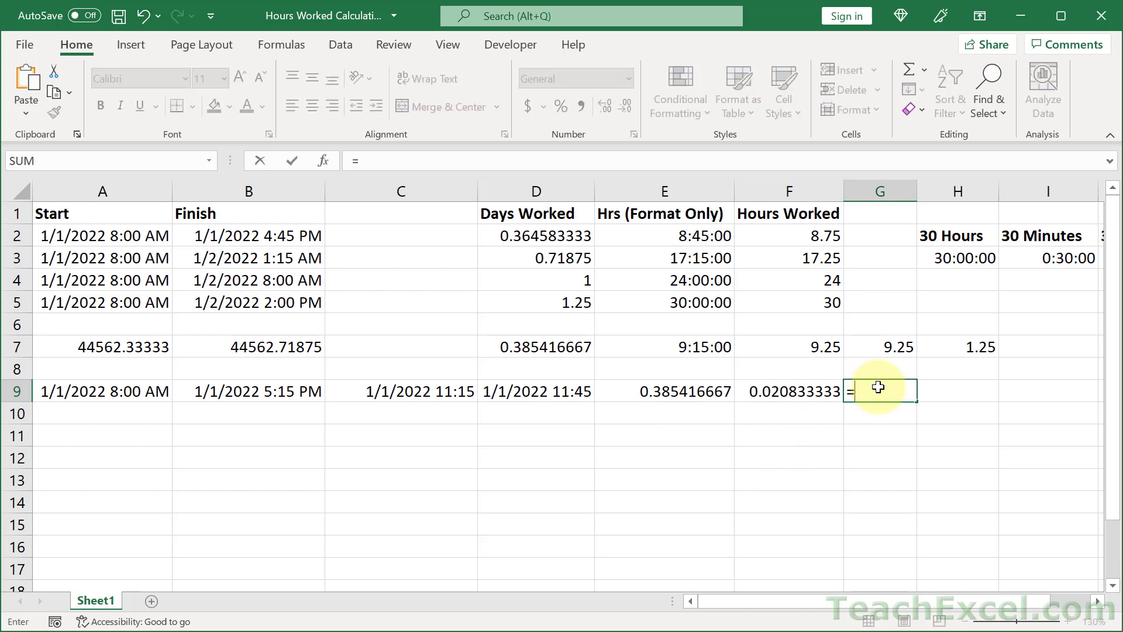
pyautogui.press('Left')
pyautogui.press('Left')
pyautogui.press('Left')
pyautogui.press('Right')
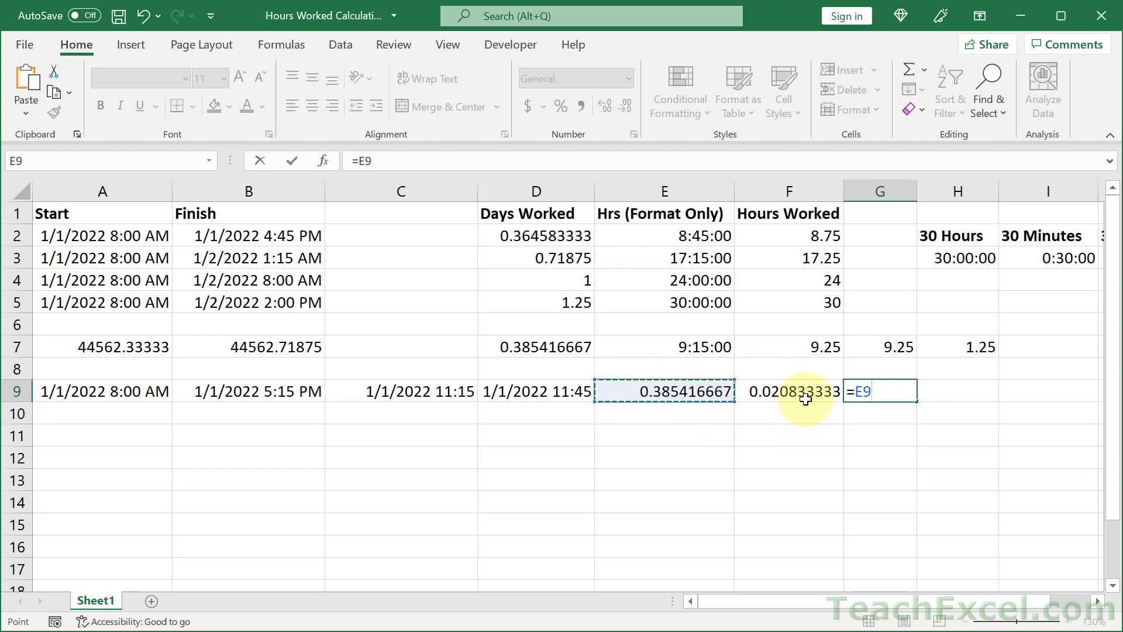
pyautogui.write('-')
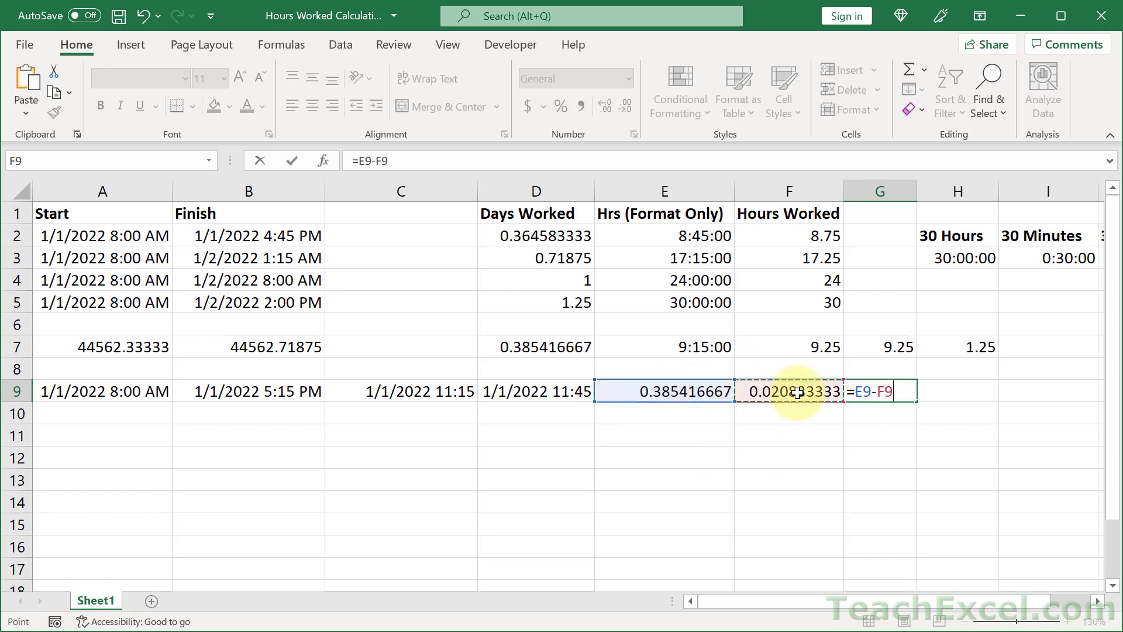
pyautogui.hotkey('ctrl', 'Return')
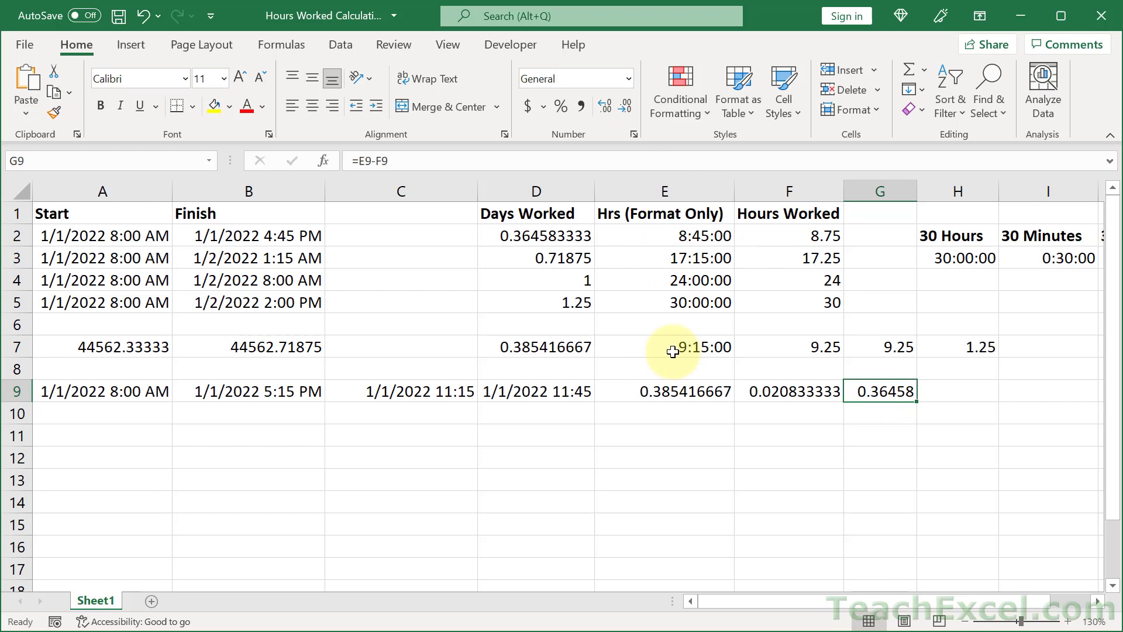
# Step: Apply the custom [h]:mm:ss format to G9 so it reads 8:45:00
pyautogui.click(633, 134)
pyautogui.click(342, 312)
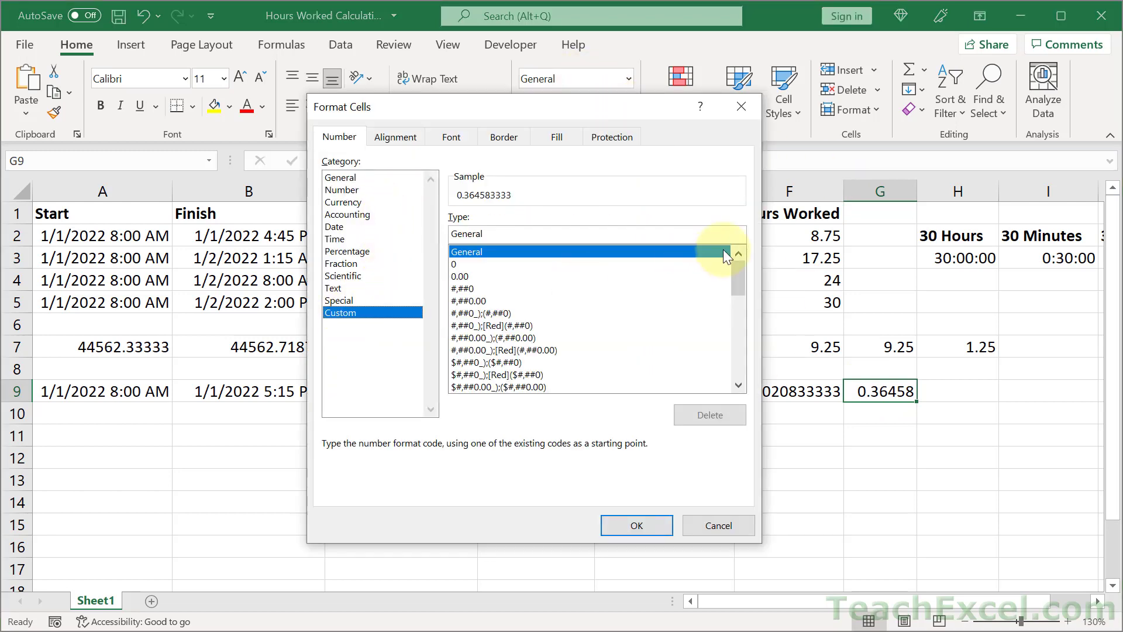
pyautogui.moveTo(741, 279); pyautogui.dragTo(736, 340)
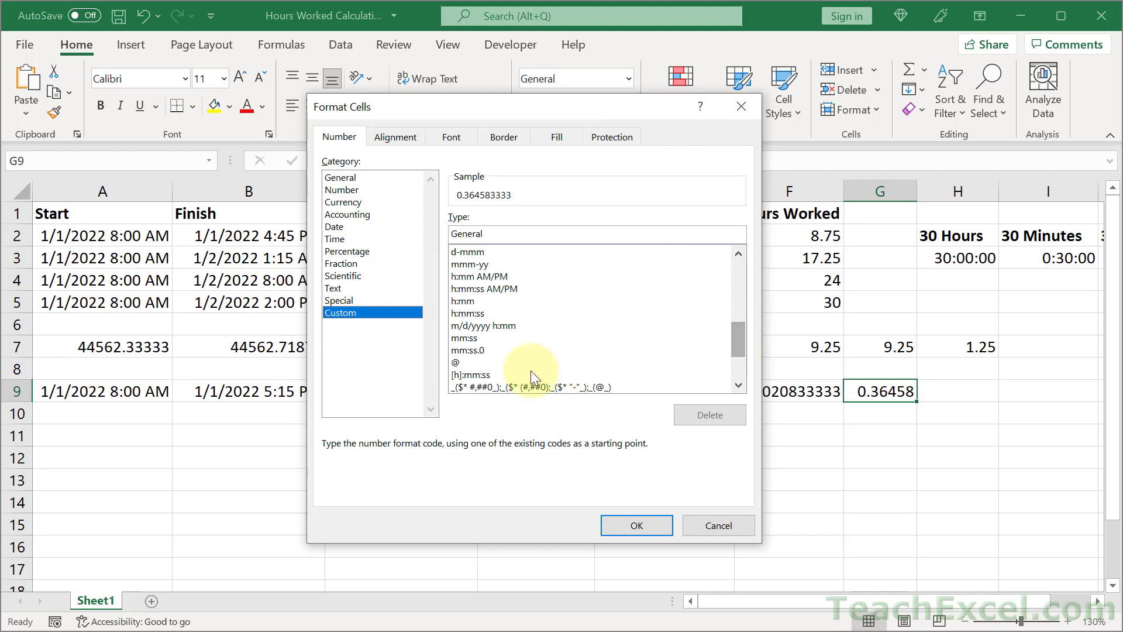
pyautogui.click(481, 375)
pyautogui.click(647, 523)
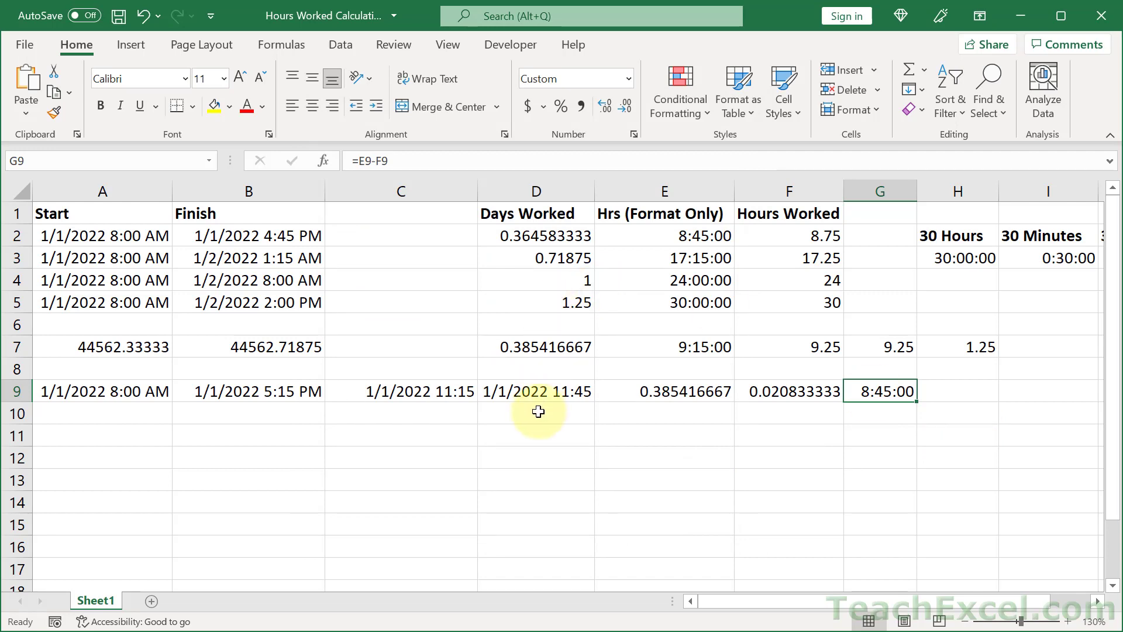
pyautogui.moveTo(403, 392); pyautogui.dragTo(519, 388)
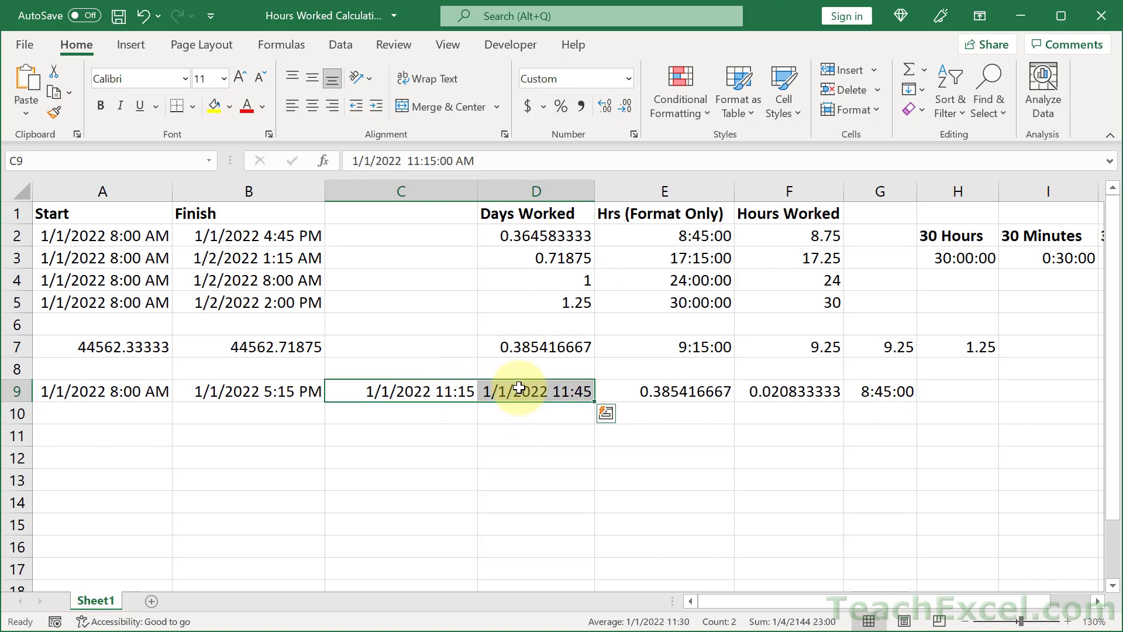
pyautogui.moveTo(131, 413); pyautogui.dragTo(351, 410)
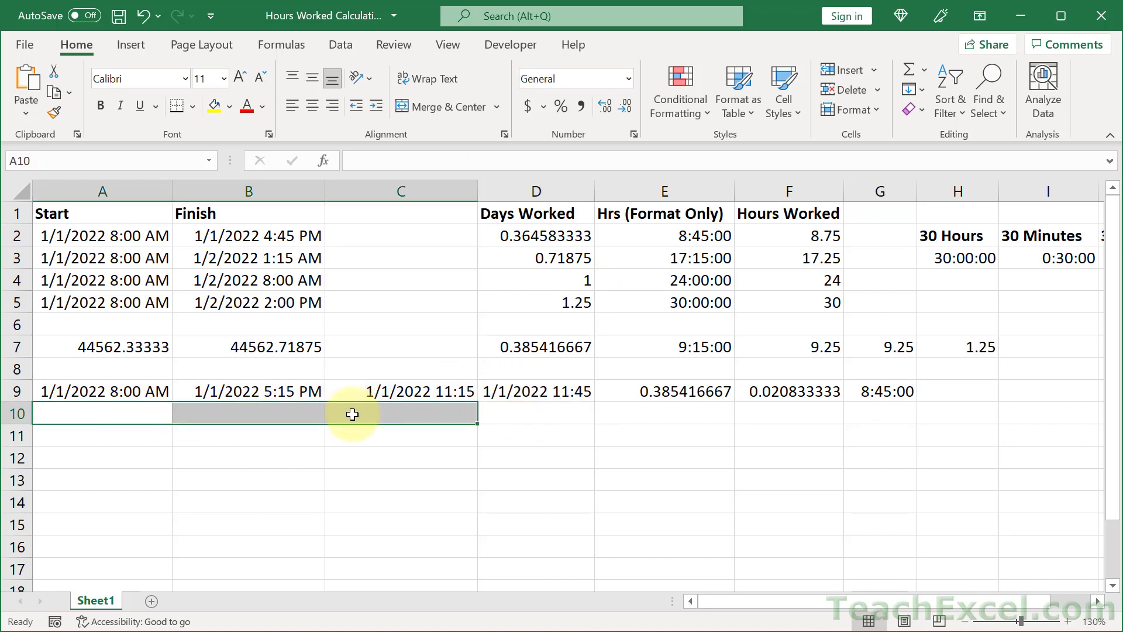
pyautogui.click(126, 392)
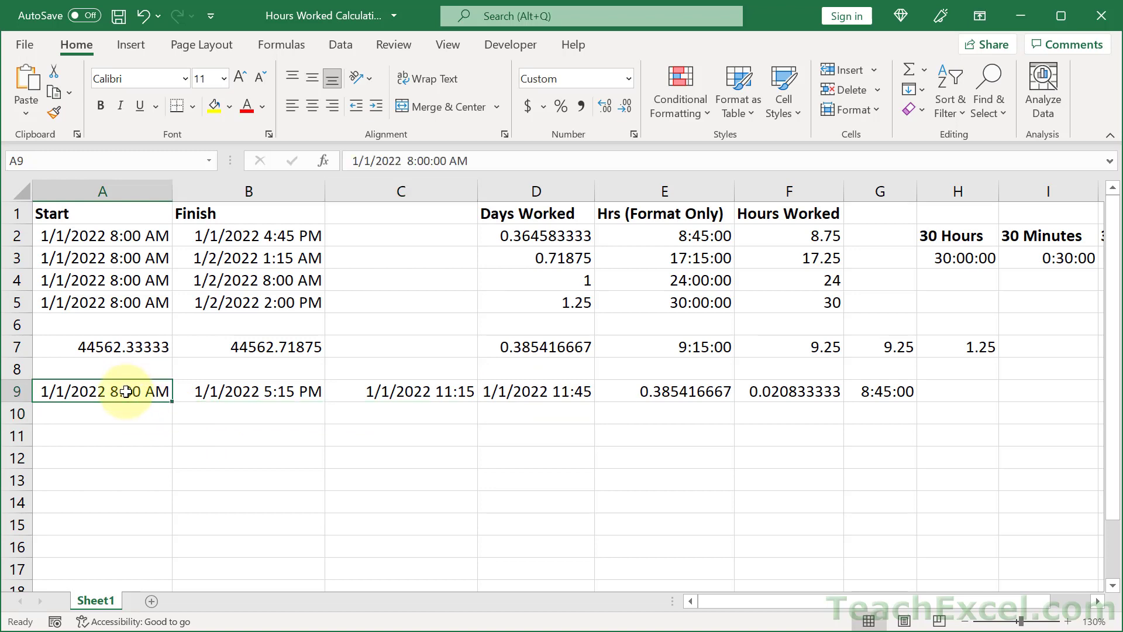
pyautogui.click(261, 391)
pyautogui.click(141, 416)
pyautogui.click(240, 420)
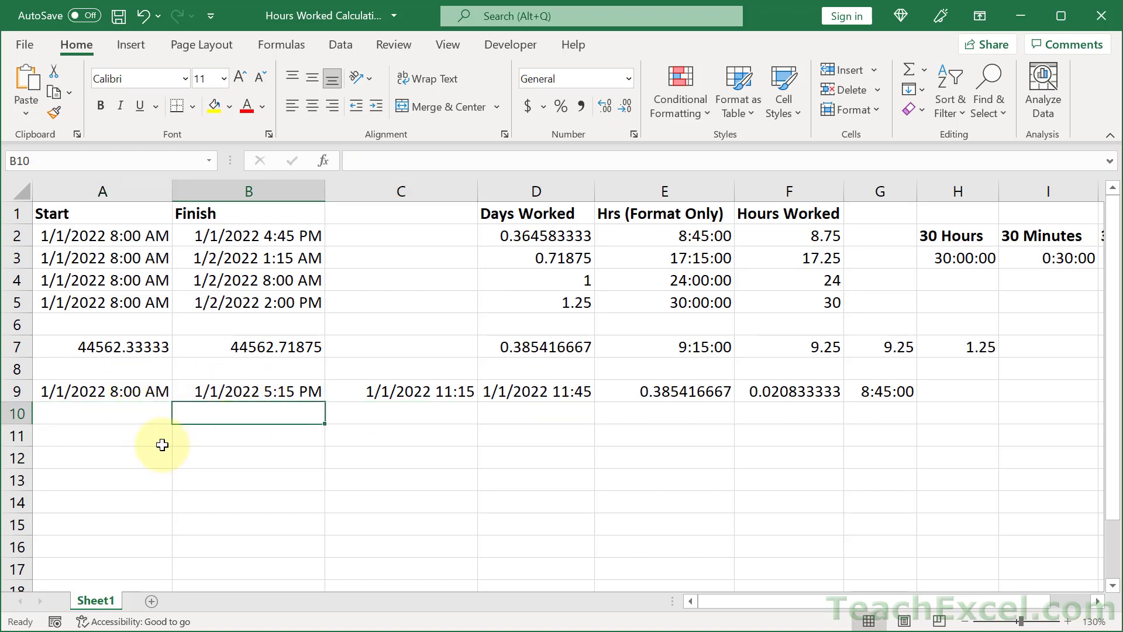
pyautogui.click(159, 434)
pyautogui.click(215, 442)
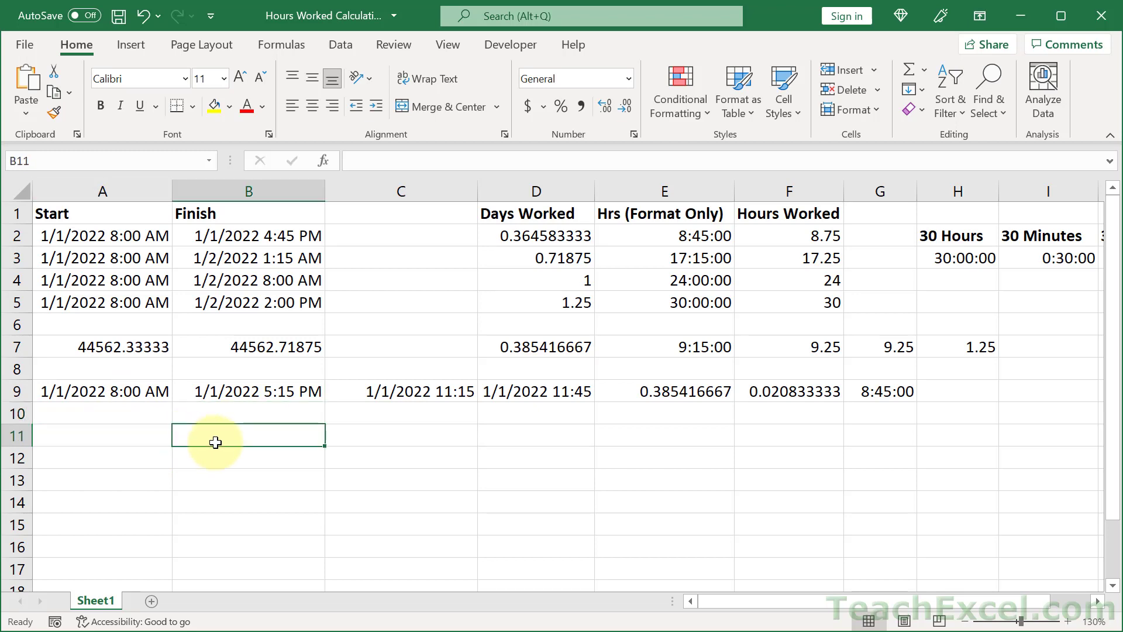
pyautogui.click(146, 458)
pyautogui.click(216, 464)
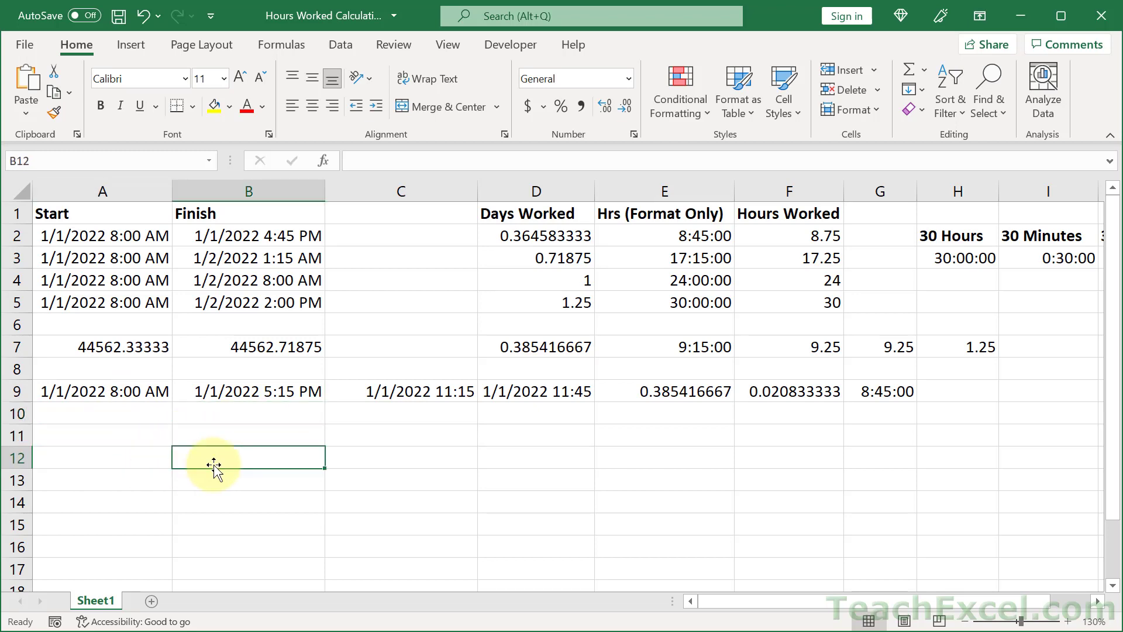
pyautogui.click(151, 477)
pyautogui.click(208, 478)
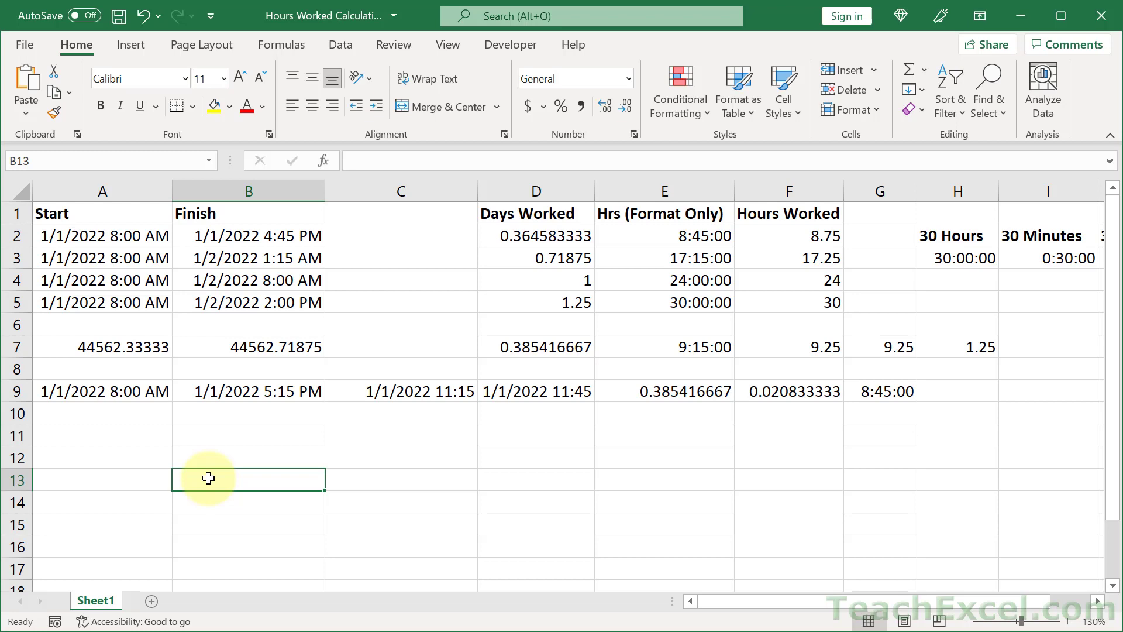
# Step: Scroll right to the 30 Hours–30 Seconds columns, review E9:G9, then select I4
pyautogui.click(1099, 600)
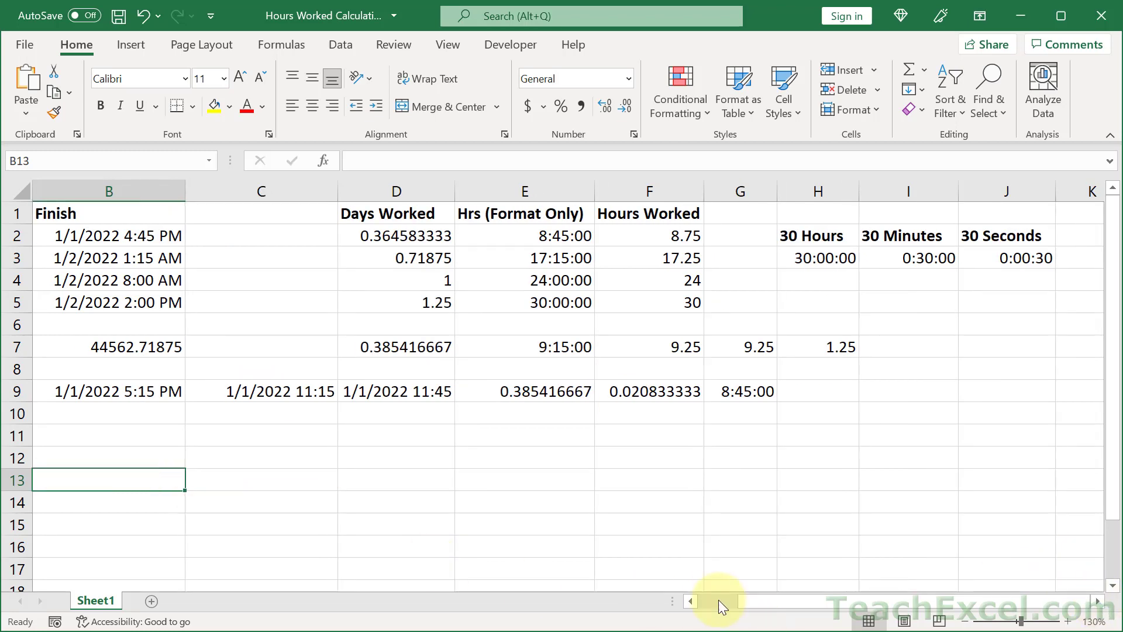
pyautogui.click(691, 600)
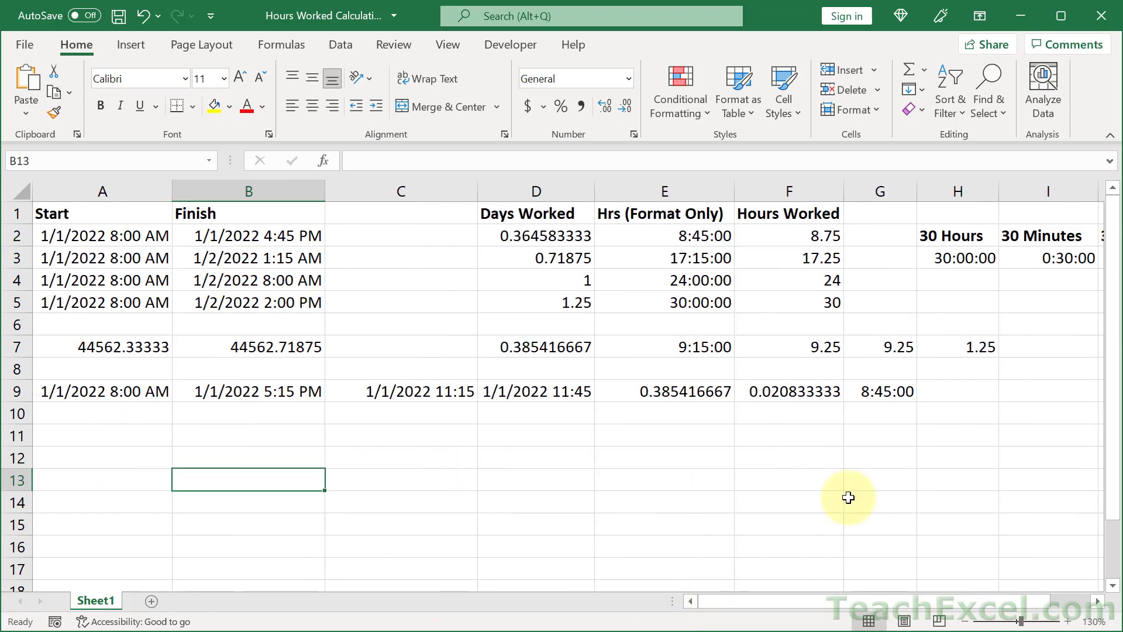
pyautogui.click(1098, 603)
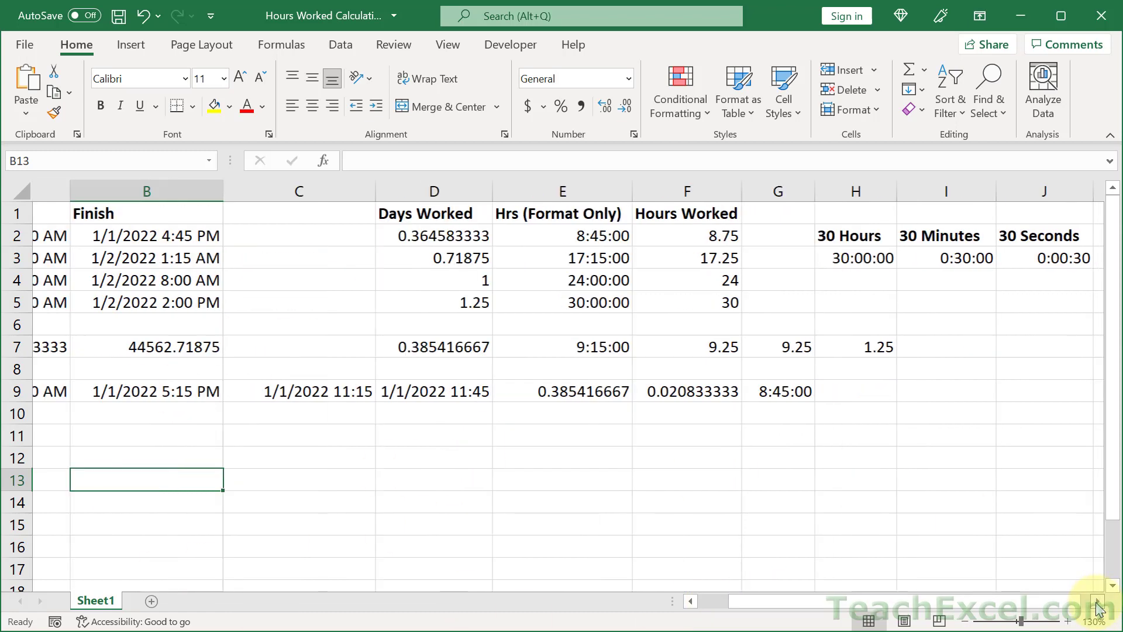
pyautogui.click(1098, 603)
pyautogui.click(1098, 603)
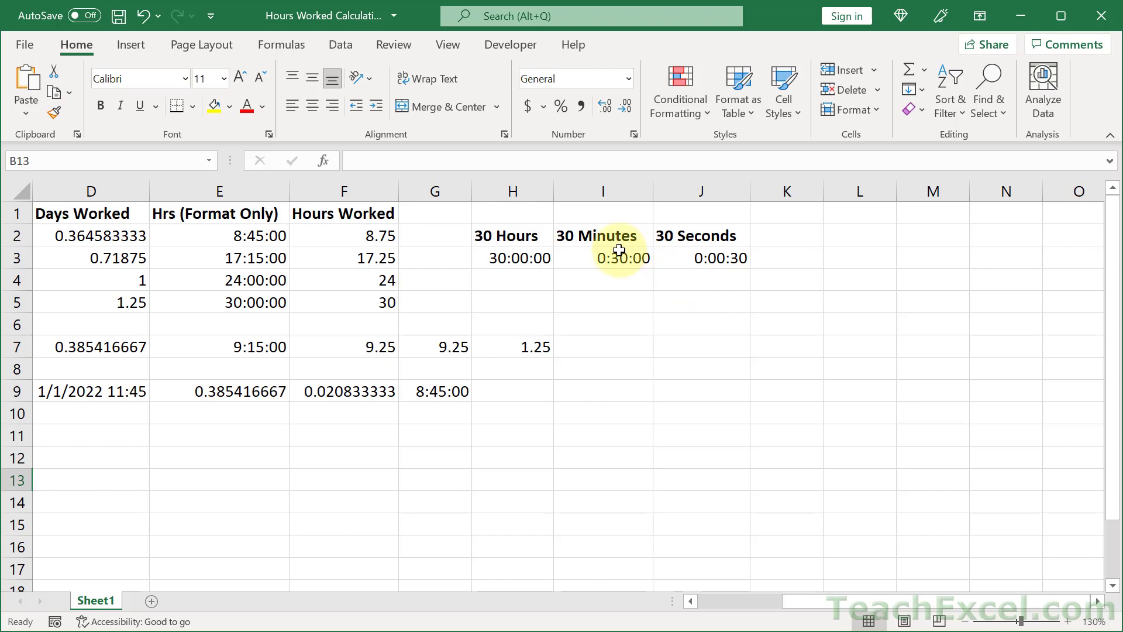
pyautogui.moveTo(202, 393); pyautogui.dragTo(417, 394)
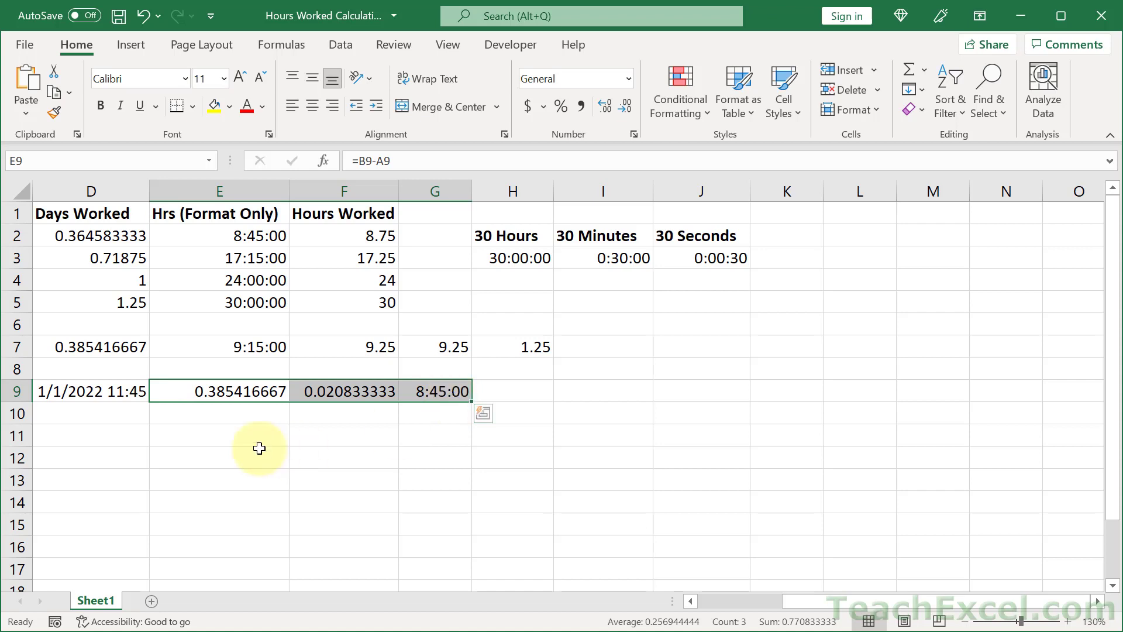
pyautogui.click(214, 393)
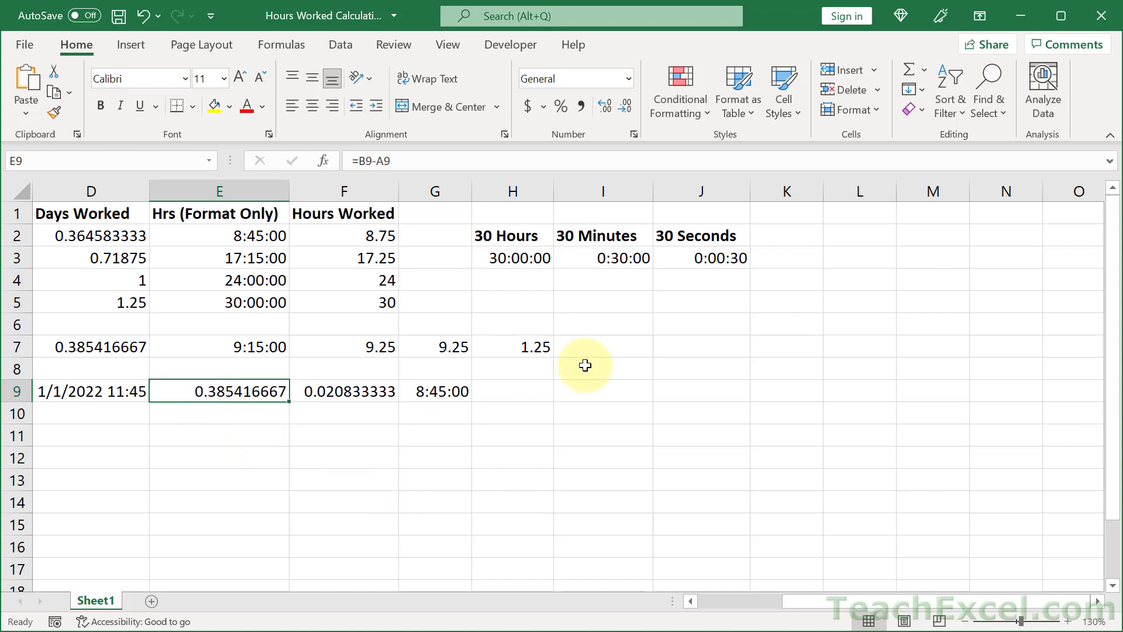
pyautogui.click(606, 283)
# Step: Enter =30/1440 in I4 to convert 30 minutes to 0.02083333 days
pyautogui.write('=')
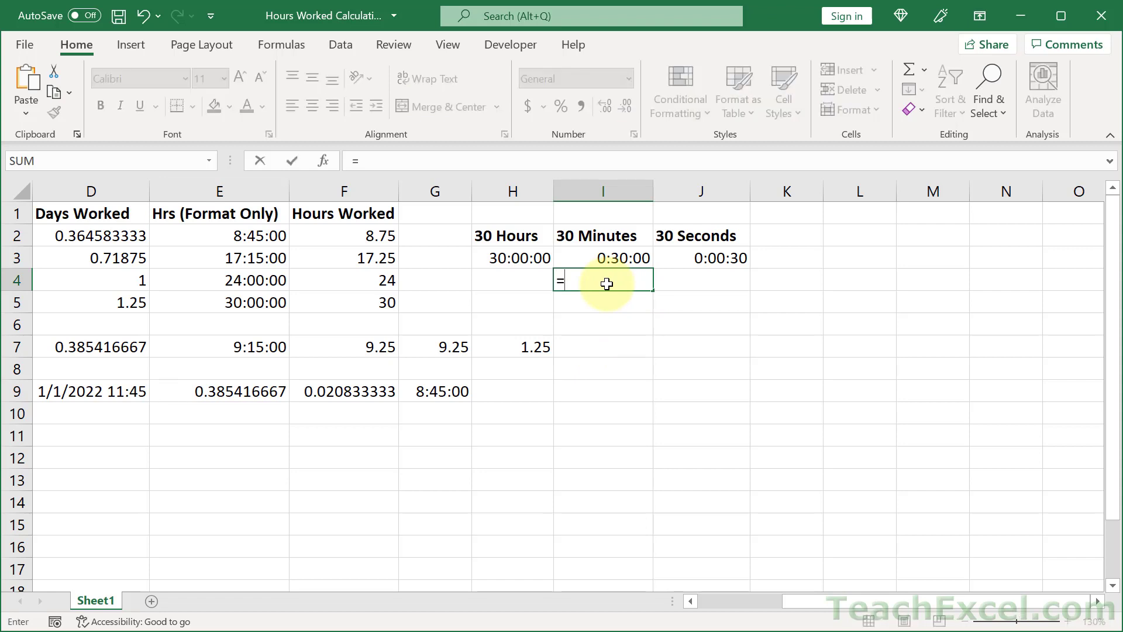
pyautogui.write('30/1440')
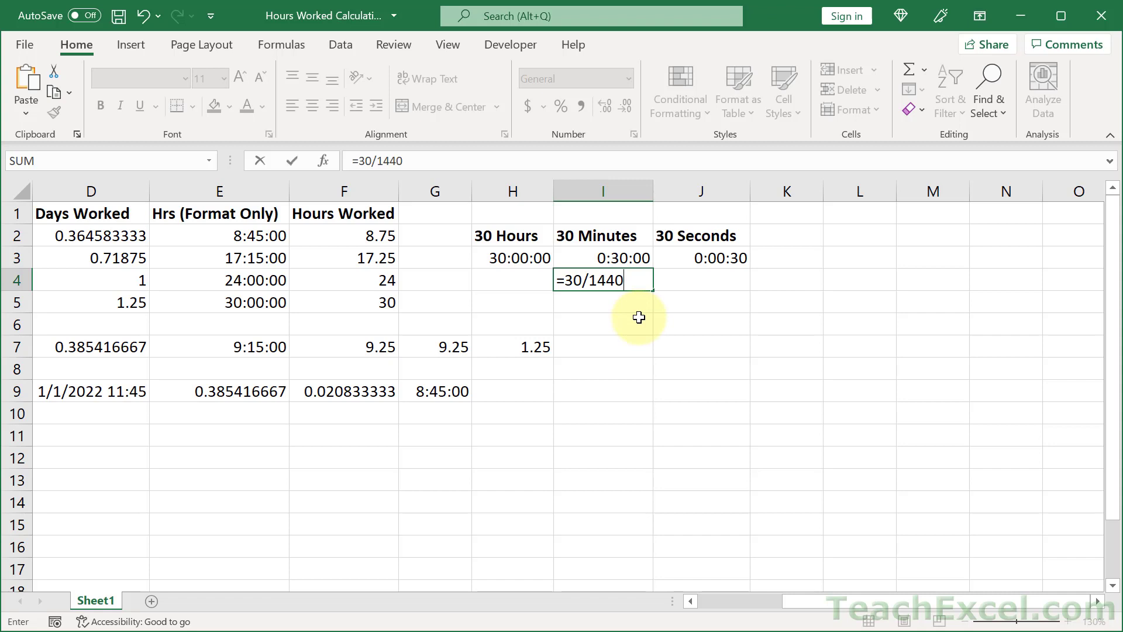
pyautogui.hotkey('ctrl', 'Return')
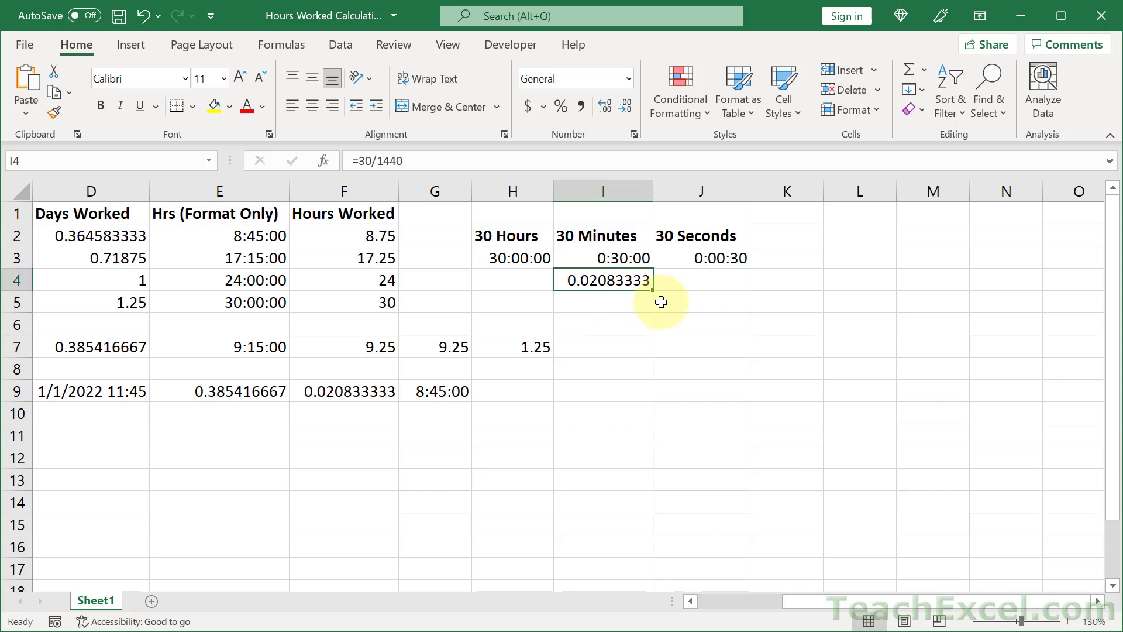
pyautogui.click(697, 253)
pyautogui.doubleClick(707, 252)
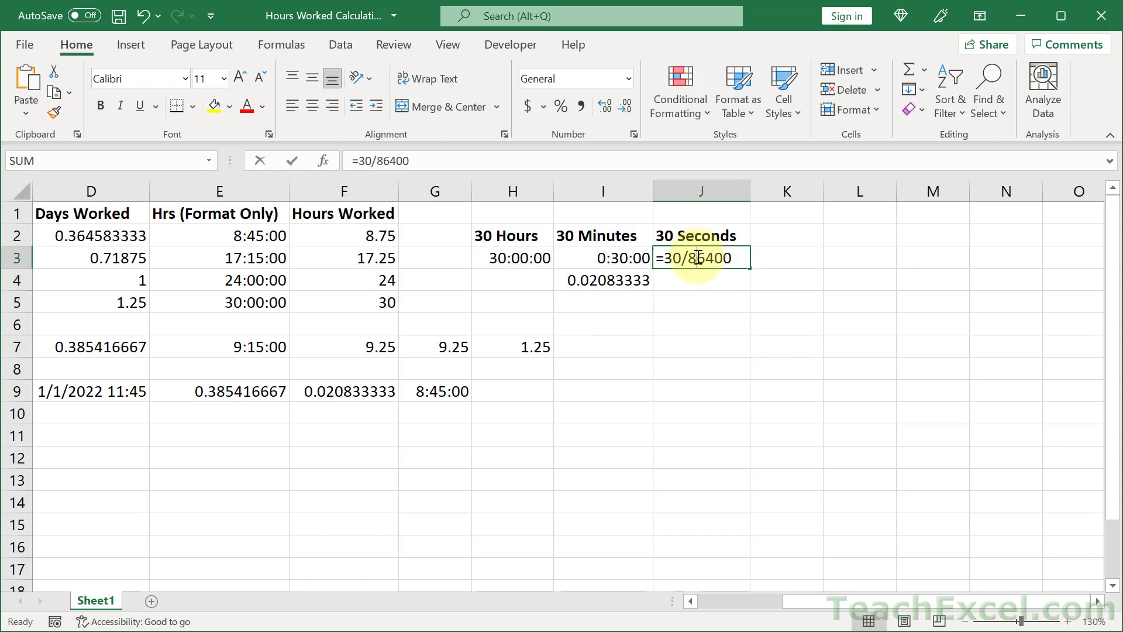
pyautogui.moveTo(664, 259); pyautogui.dragTo(739, 255)
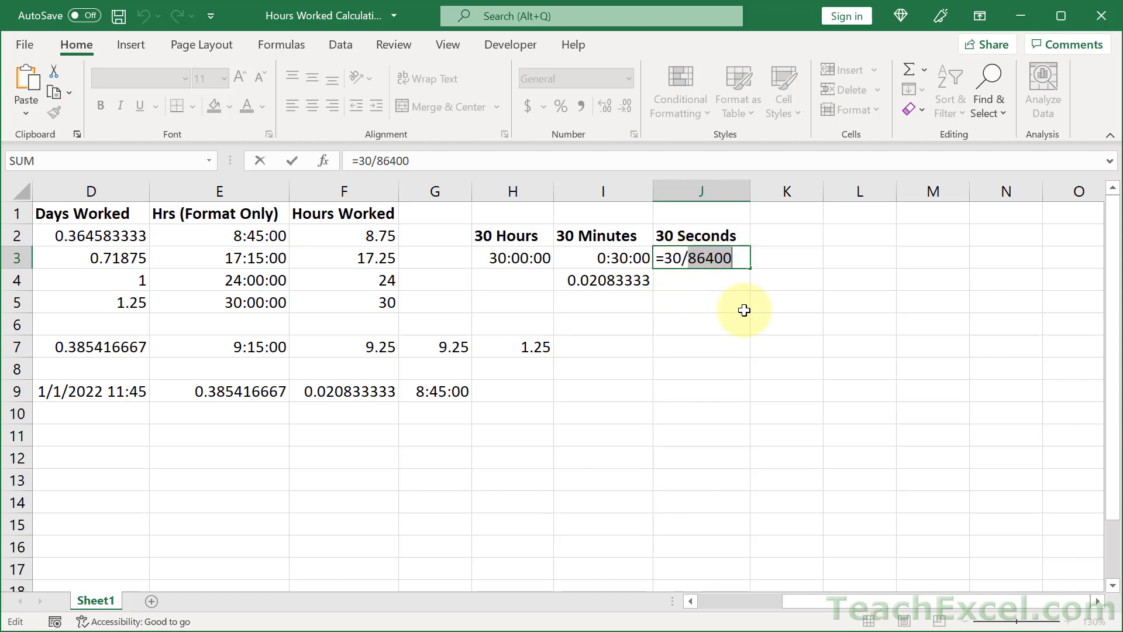
pyautogui.press('Escape')
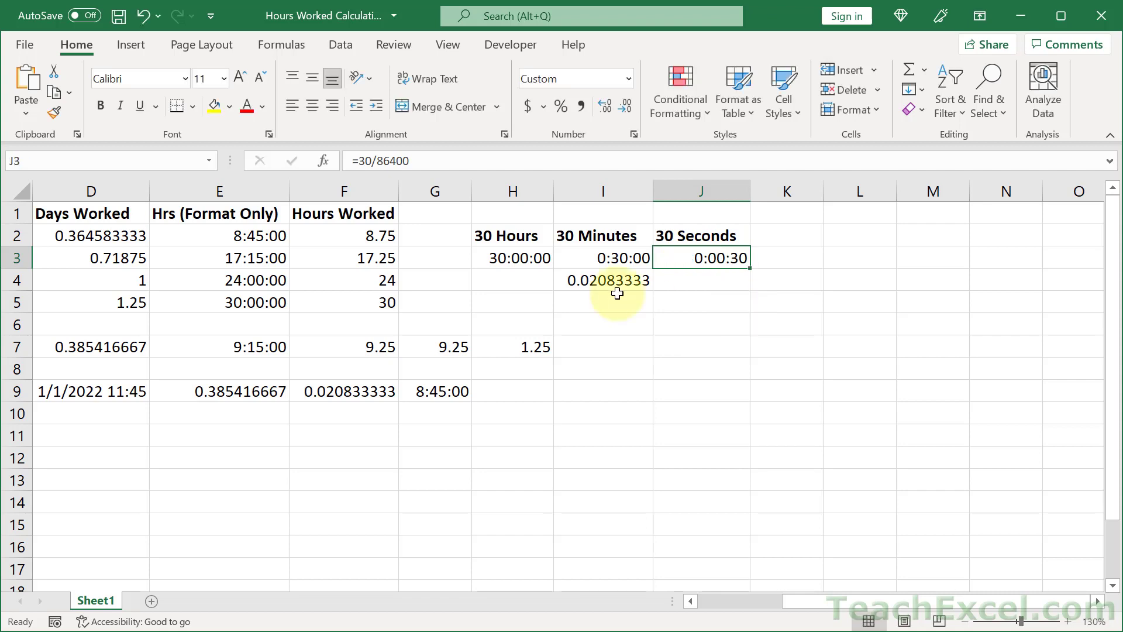
pyautogui.doubleClick(523, 264)
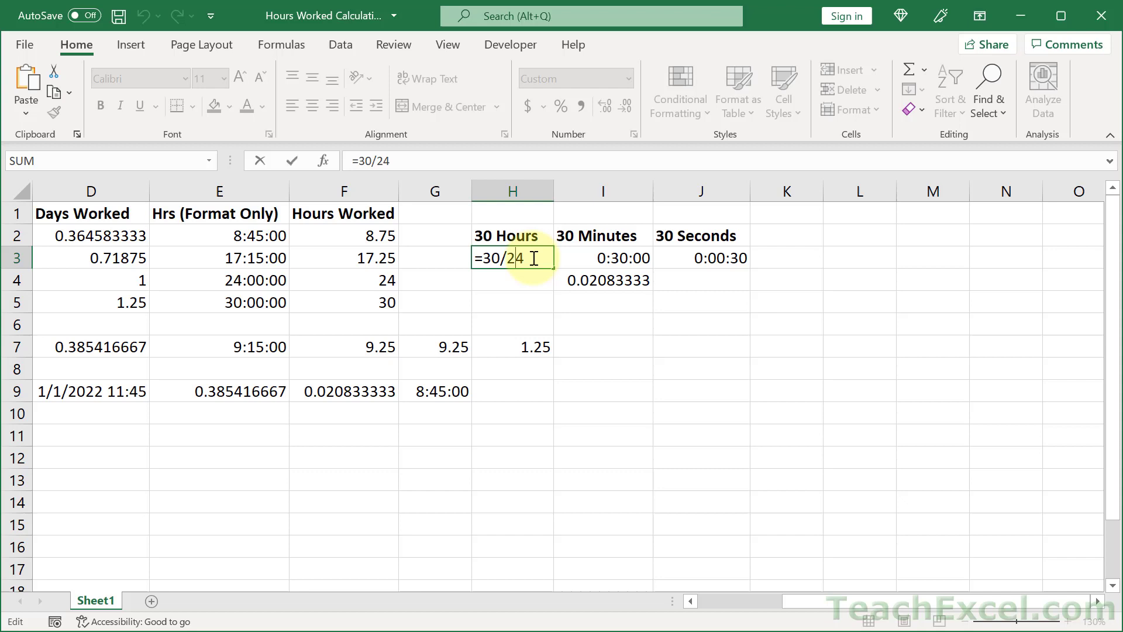
pyautogui.press('Return')
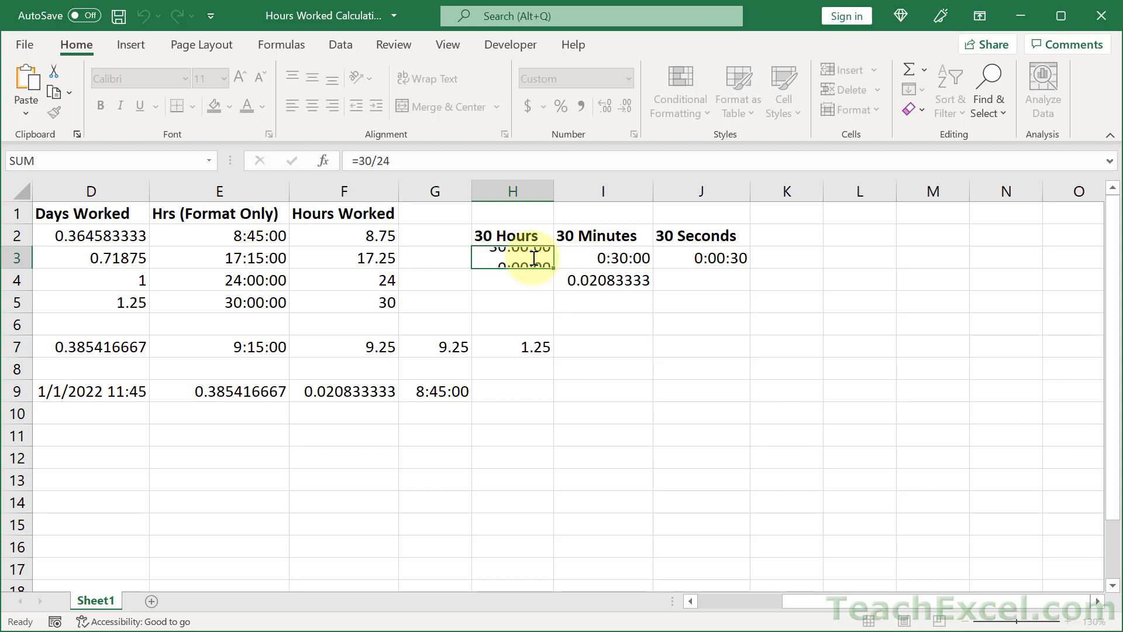
pyautogui.moveTo(534, 258); pyautogui.dragTo(720, 255)
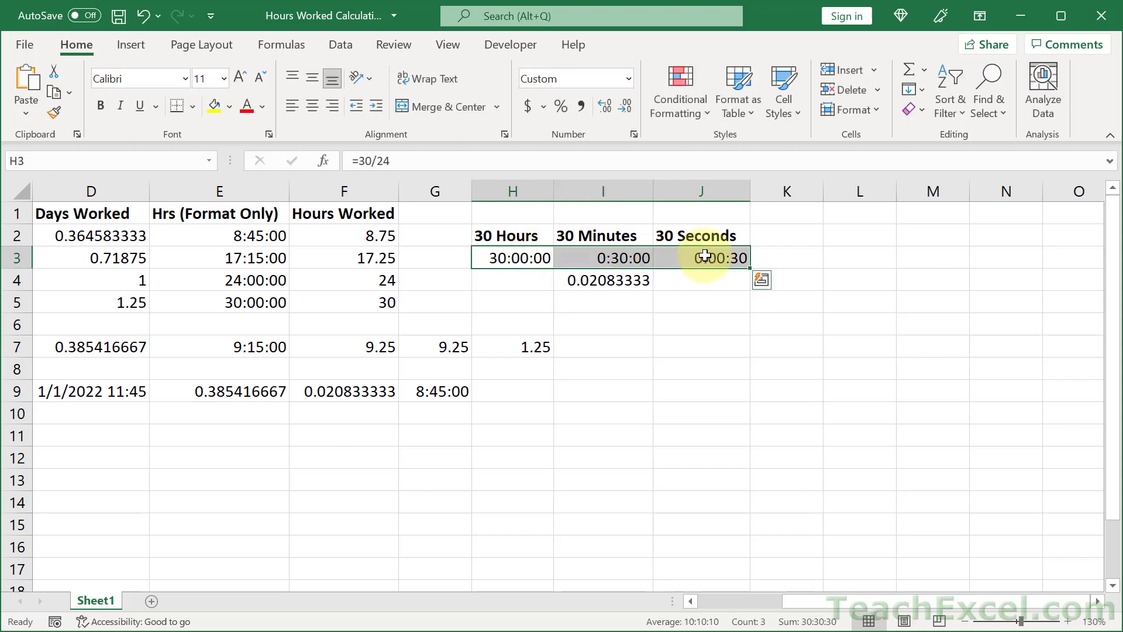
# Step: Set H3:J3 to General format, showing 1.25, 0.02083333 and 0.00034722
pyautogui.click(629, 78)
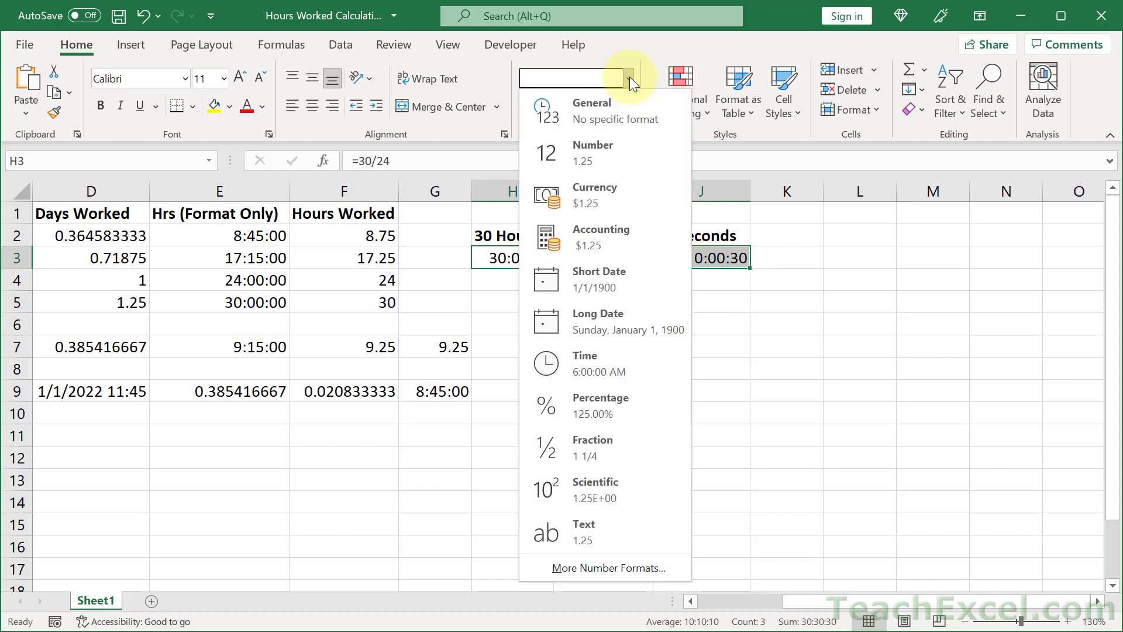
pyautogui.click(655, 115)
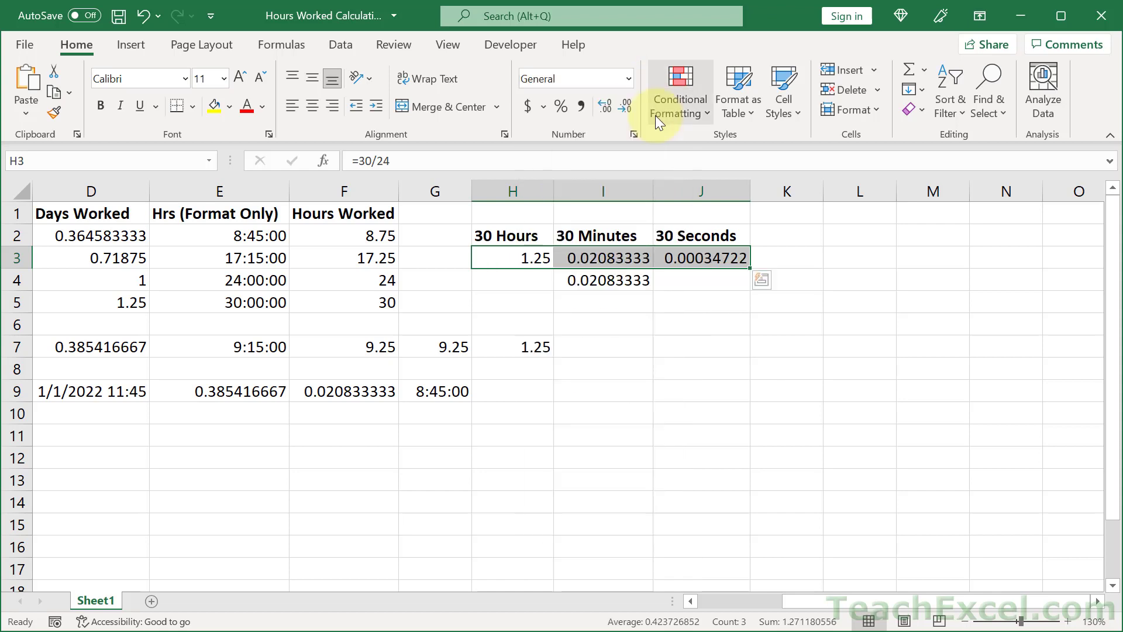
pyautogui.click(717, 309)
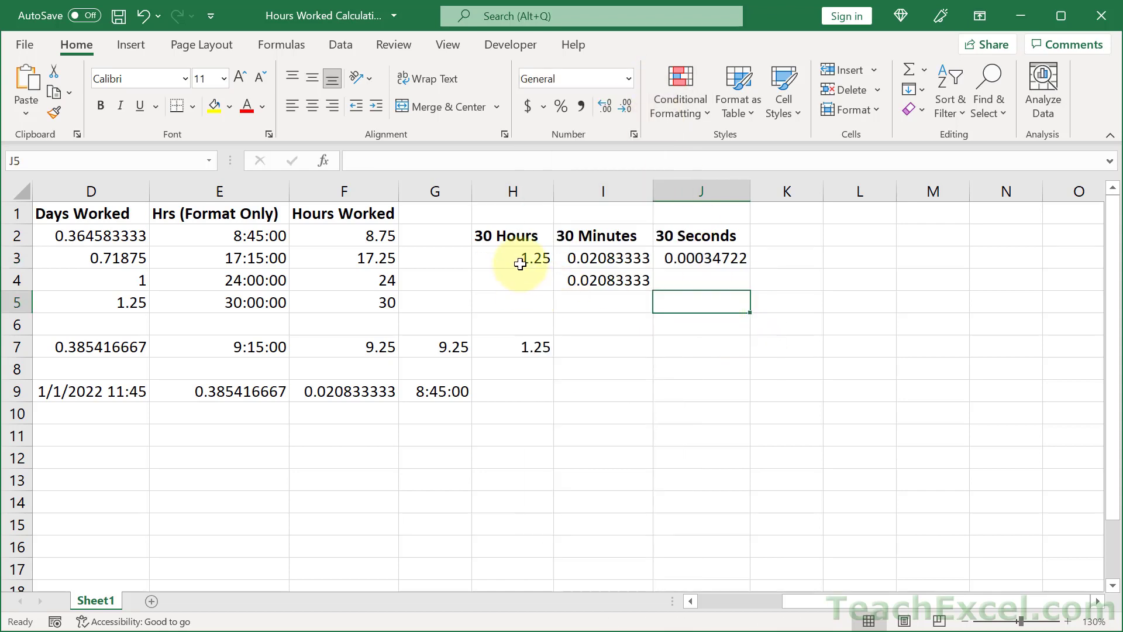
pyautogui.moveTo(696, 255); pyautogui.dragTo(536, 264)
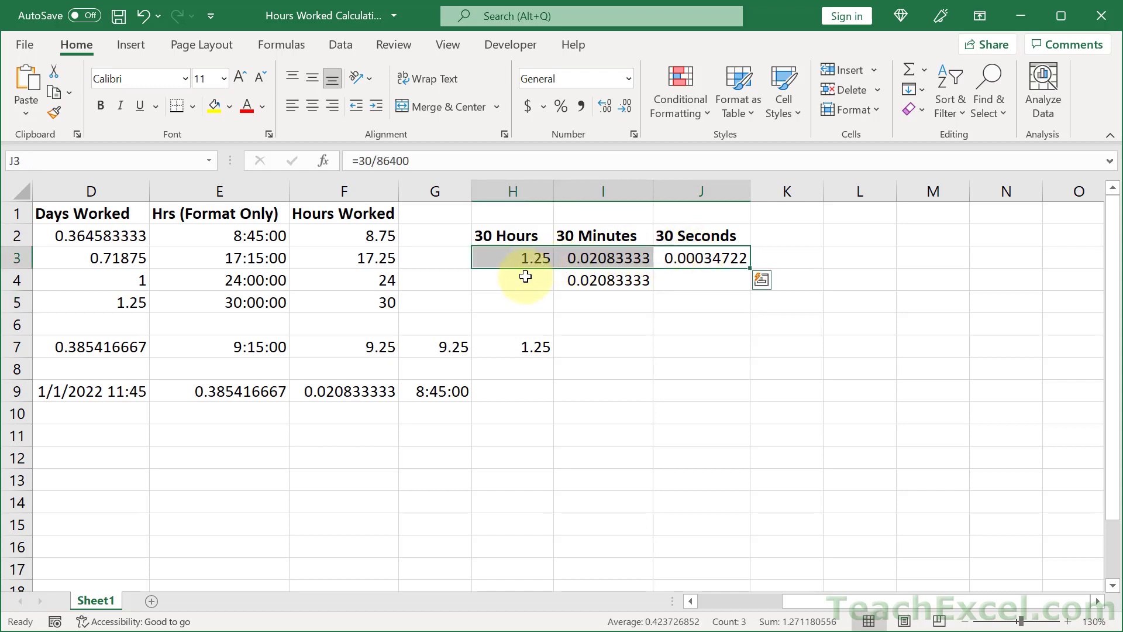
# Step: Give H3:J3 the [h]:mm:ss custom format, reading 30:00:00, 0:30:00 and 0:00:30
pyautogui.rightClick(502, 257)
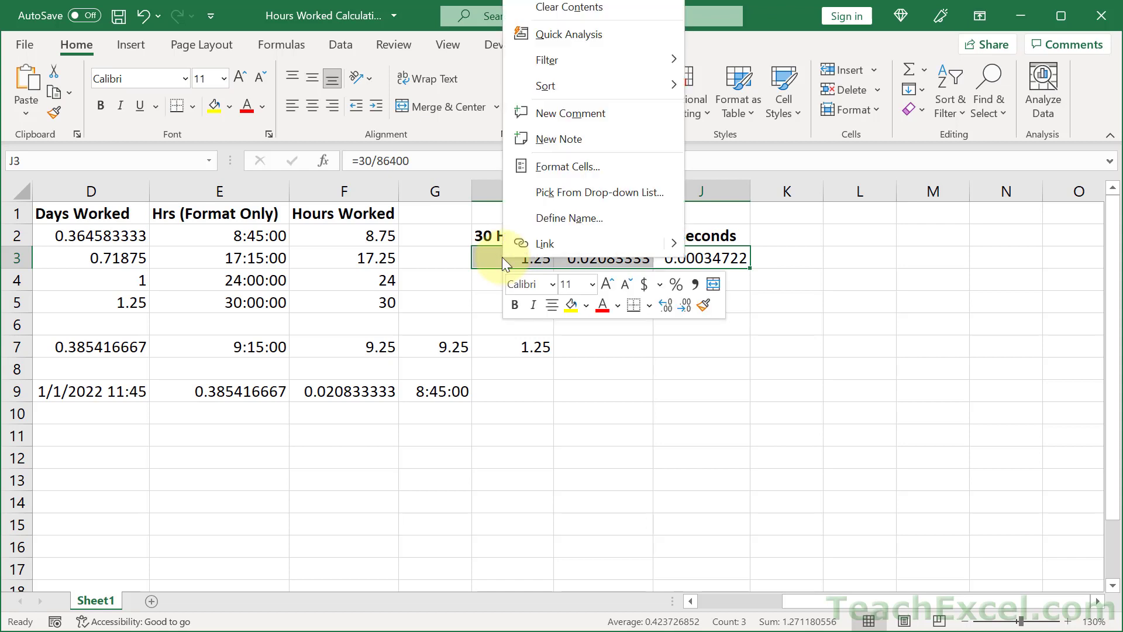
pyautogui.click(567, 167)
pyautogui.click(372, 148)
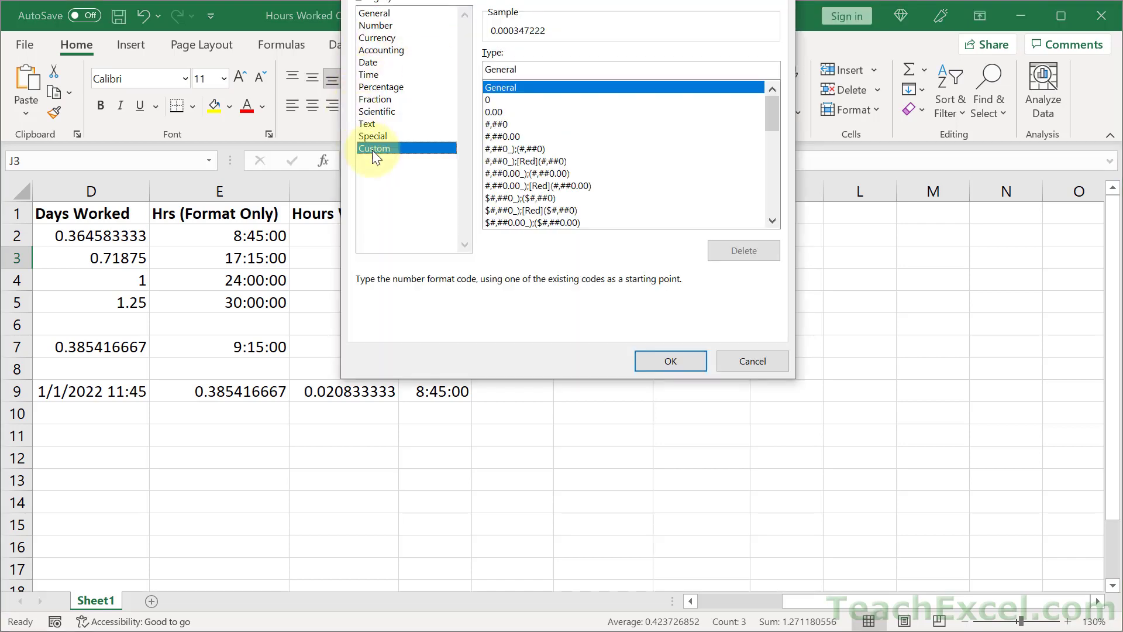
pyautogui.moveTo(771, 109); pyautogui.dragTo(762, 171)
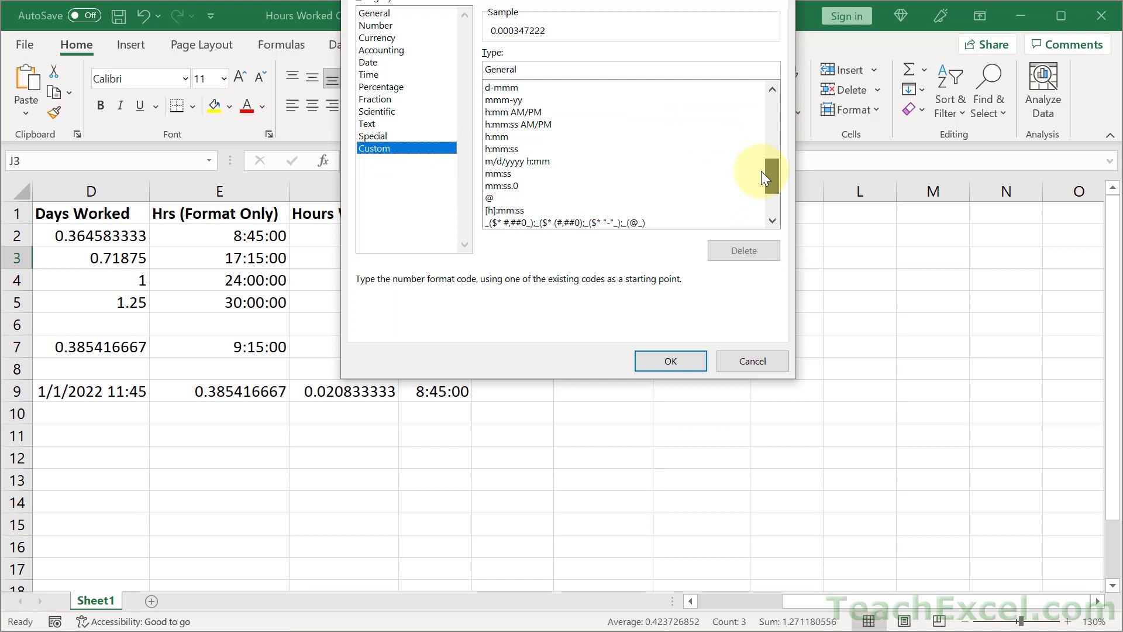
pyautogui.click(515, 210)
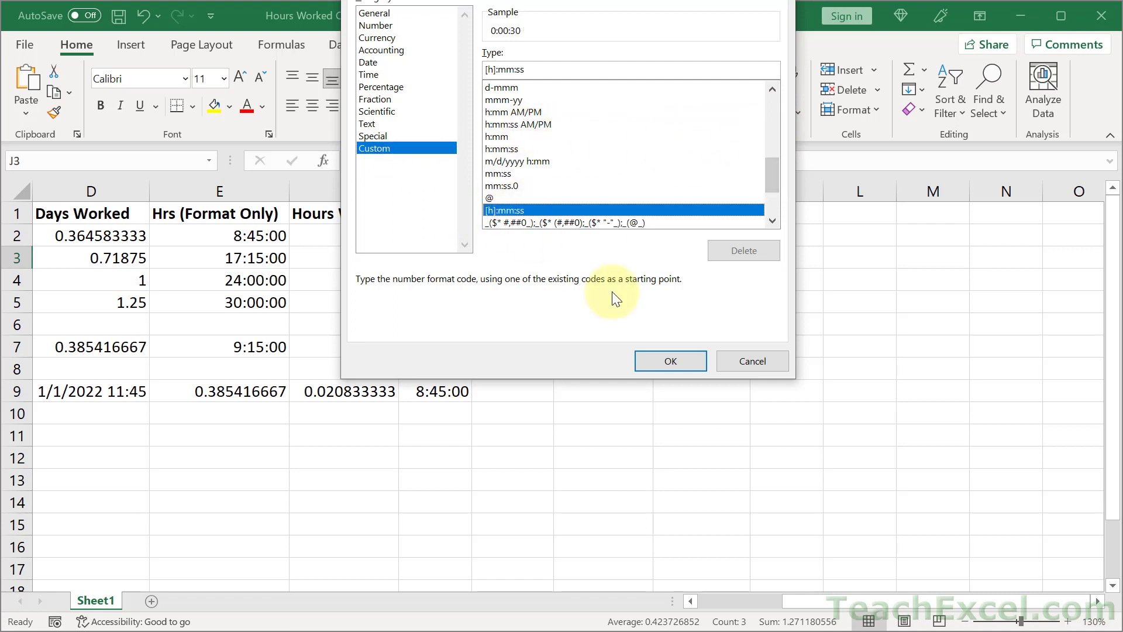
pyautogui.click(662, 361)
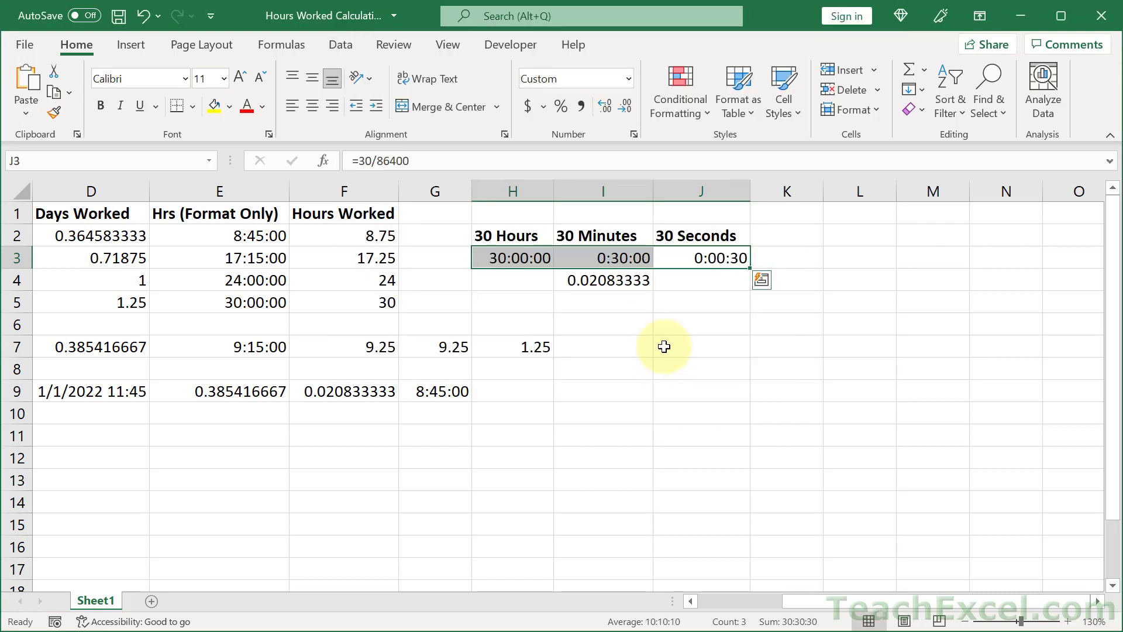
pyautogui.click(723, 315)
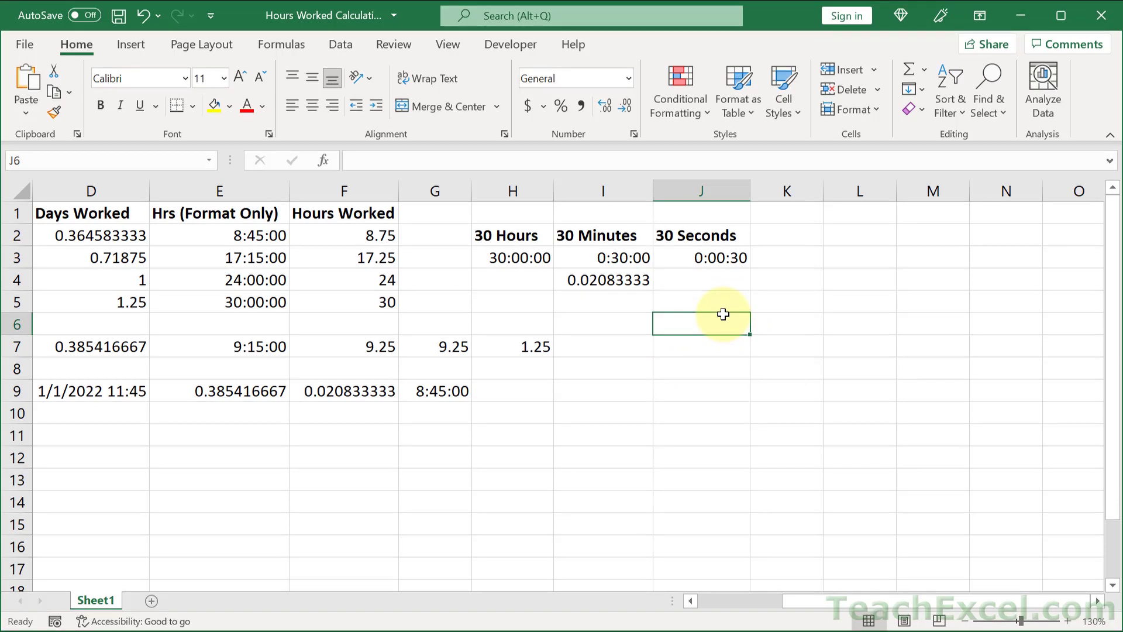